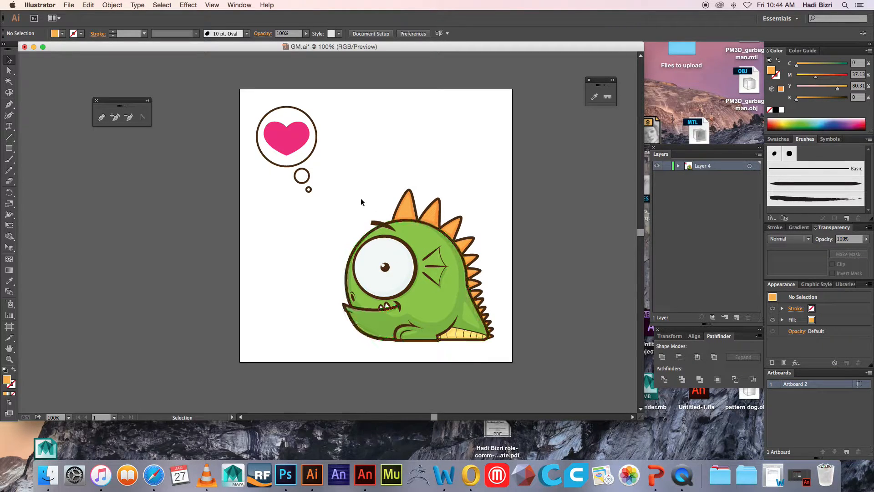
Cut the fin-like wing group out of the monster illustration
click(282, 140)
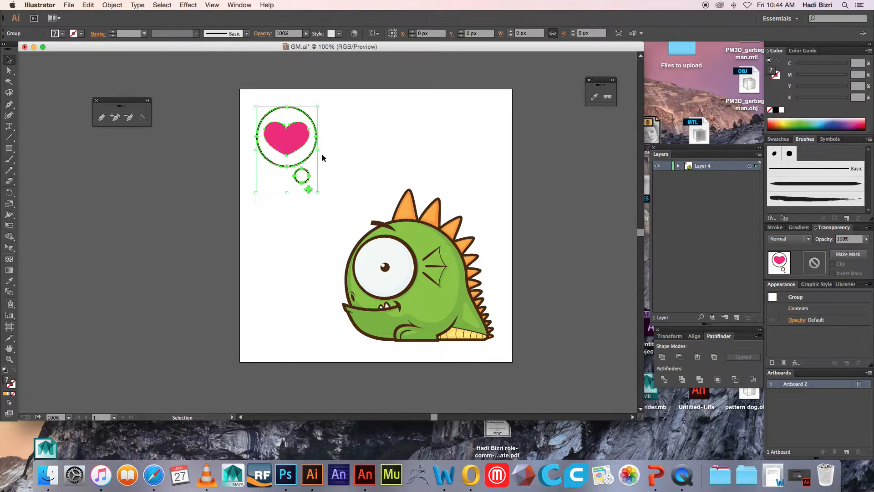
click(375, 224)
click(386, 266)
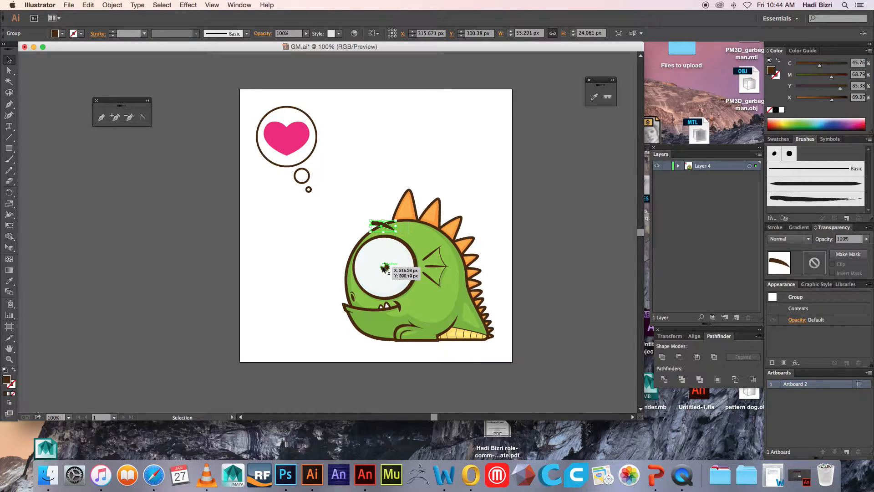
click(441, 268)
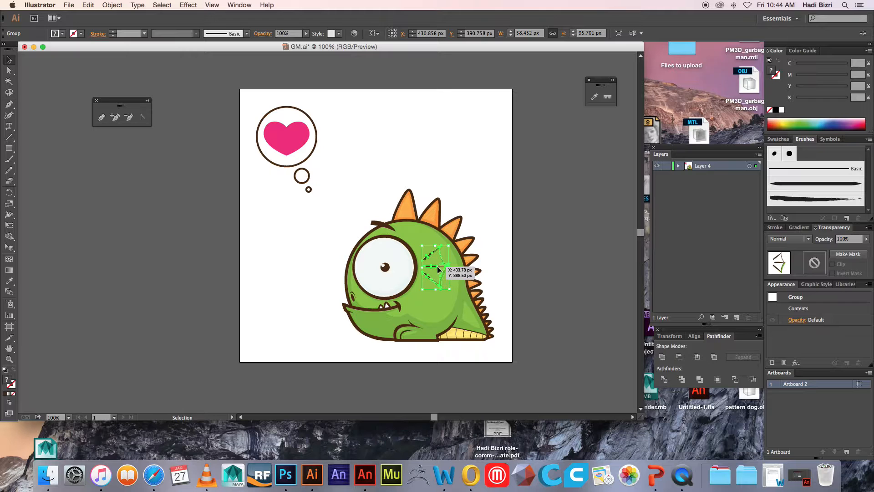
key(Delete)
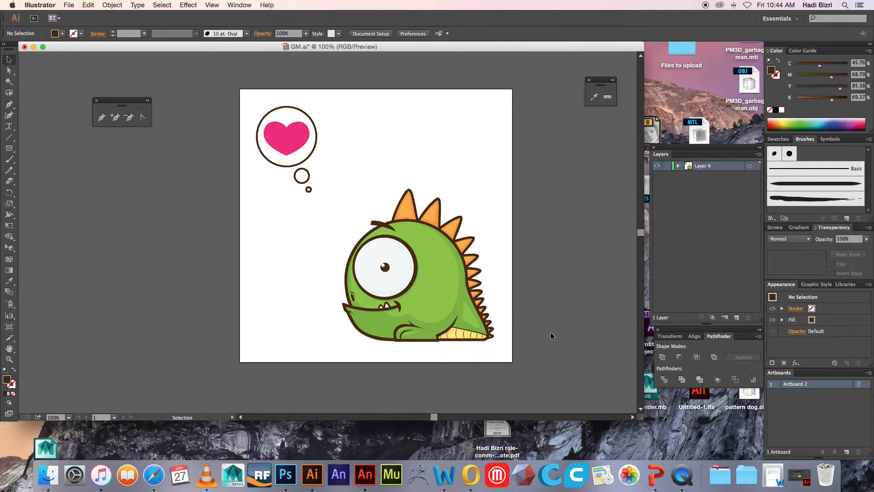
Switch to Animate and paste the wing into a new ActionScript 3.0 document using the AI file importer preferences, maintaining layers
click(365, 473)
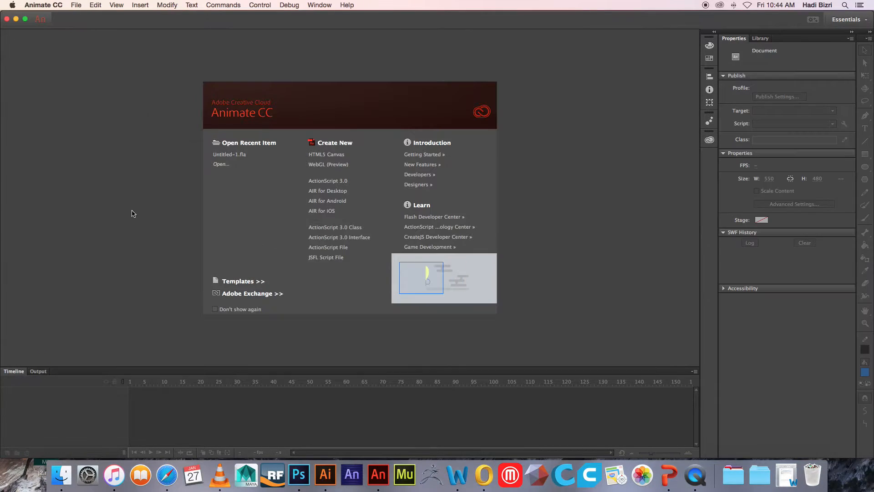
click(335, 184)
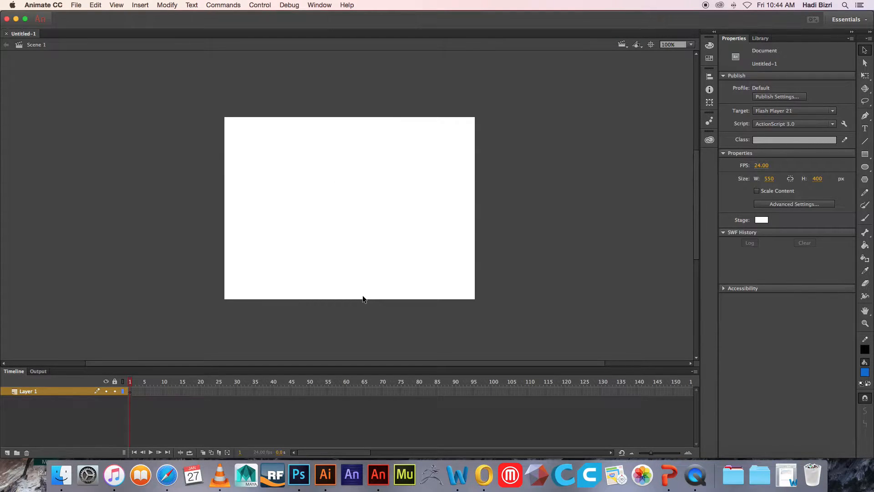
key(cmd+v)
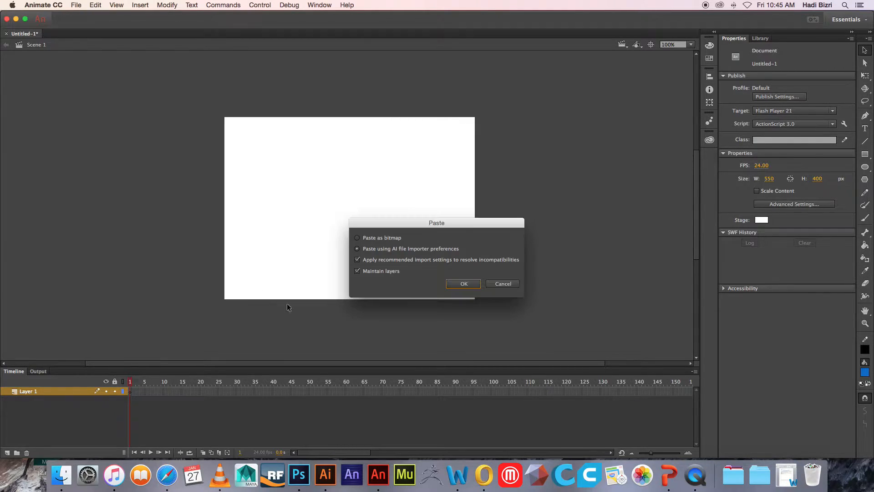
click(461, 284)
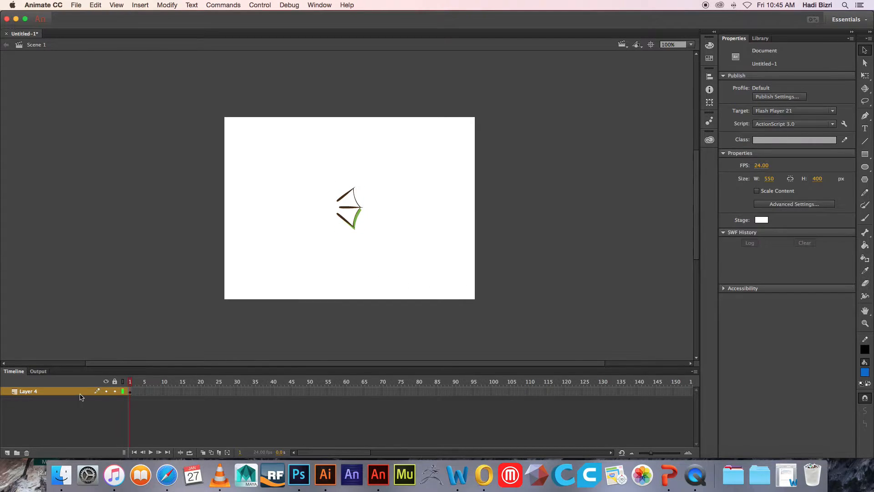
Rename the pasted wing's layer as wing
double_click(30, 393)
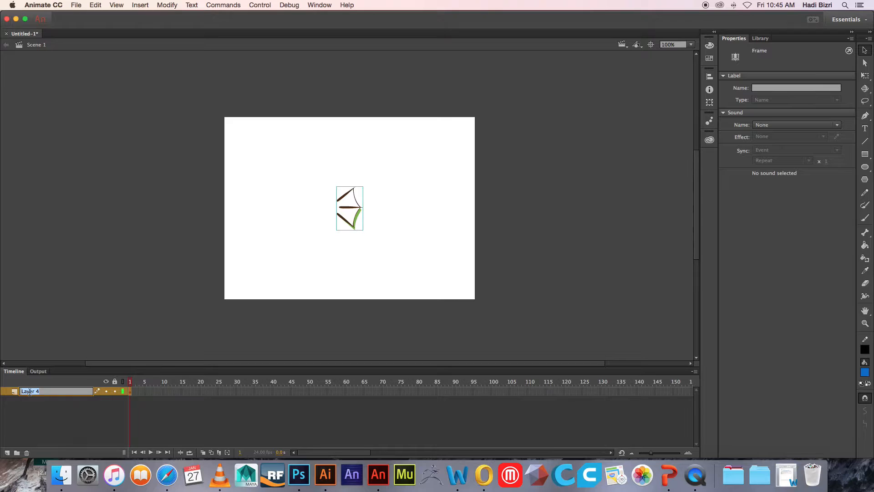
text(w)
key(Return)
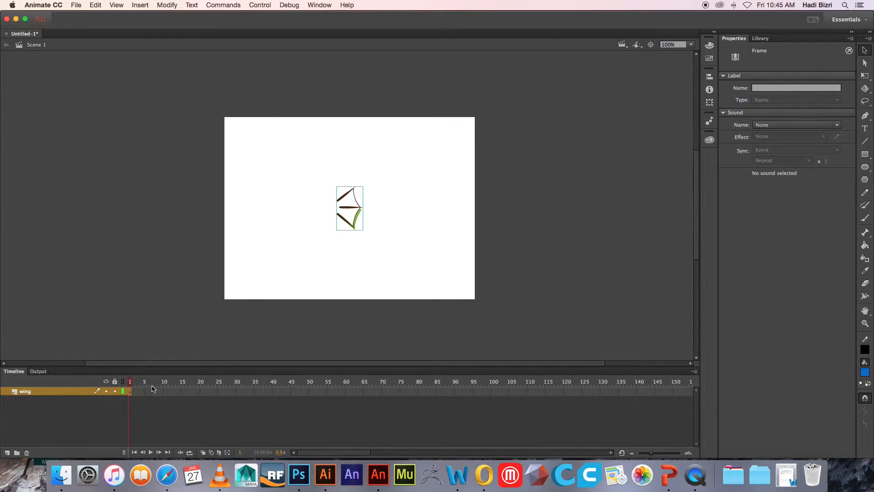
Switch to Illustrator and cut the pupil group out of the monster's eye
click(326, 475)
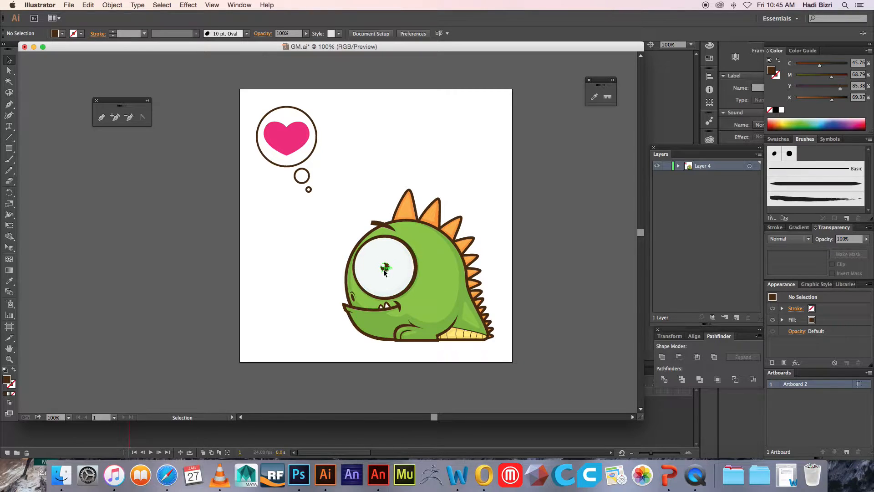
click(385, 267)
shift+click(406, 267)
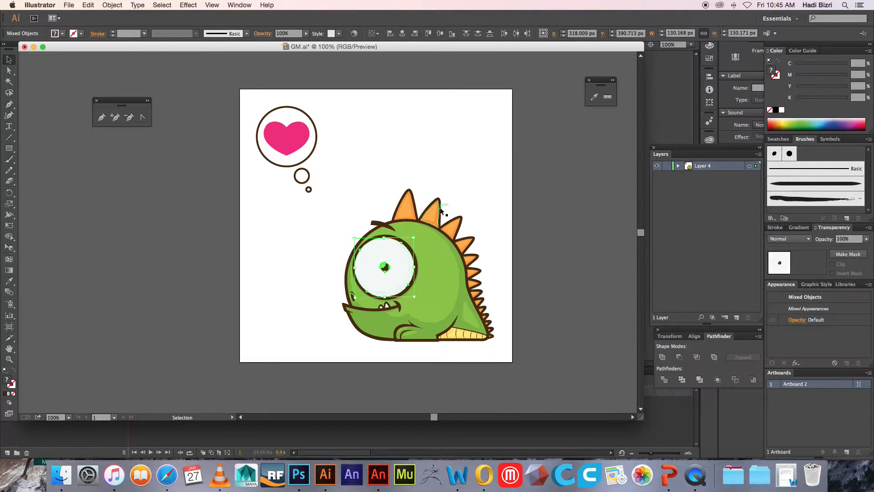
click(482, 208)
click(385, 267)
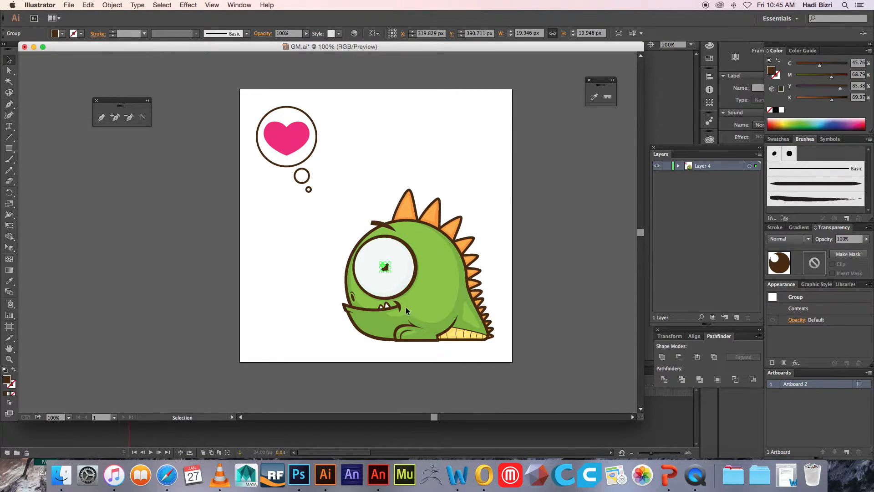
key(Delete)
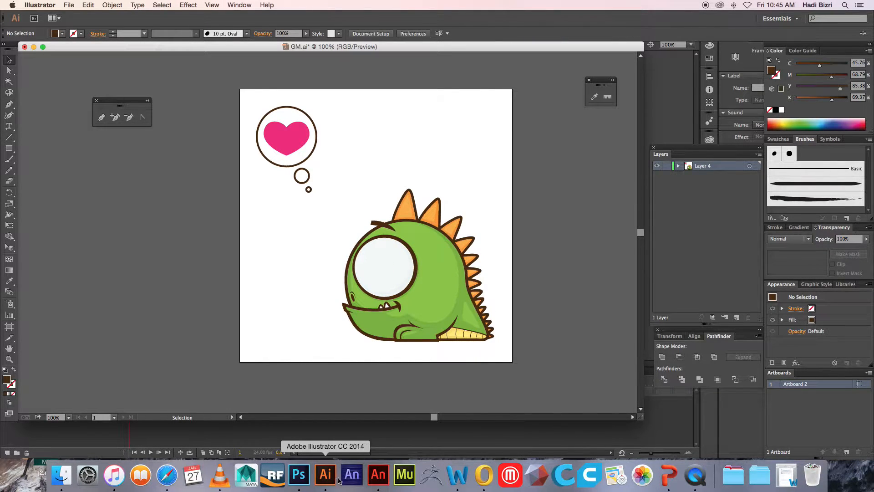
Switch to Animate, paste the pupil using the AI file importer preferences and rename its layer as pupil
click(380, 478)
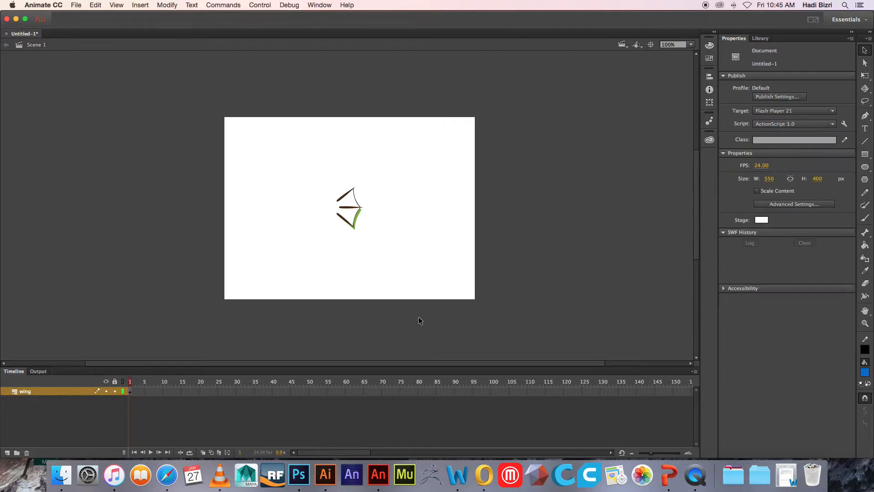
key(super+v)
click(463, 283)
double_click(31, 391)
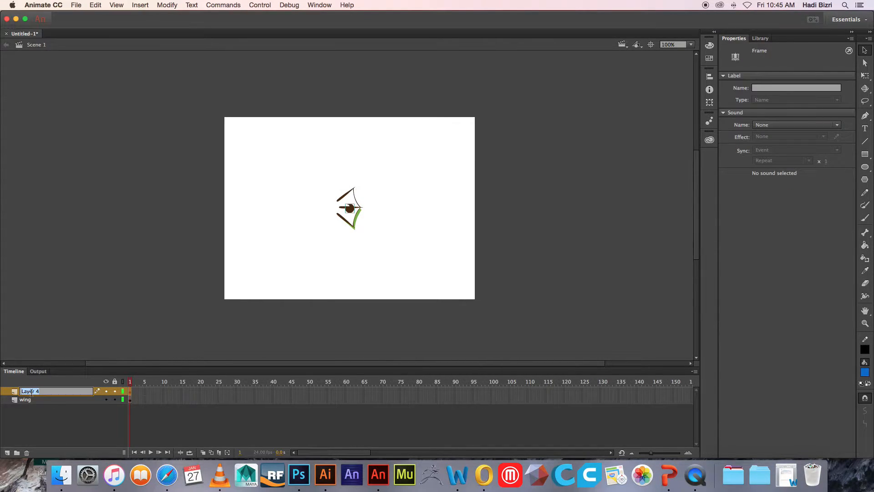
text(pupil)
key(Return)
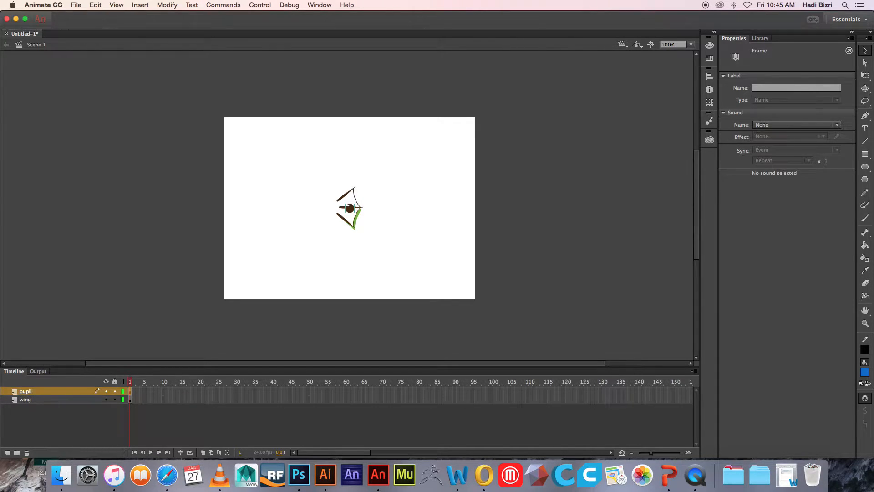
Nudge the pupil left on the stage until it sits clear of the wing
key(shift+Left)
key(shift+Left)
key(shift+Left)
key(shift+Left)
key(shift+Left)
key(shift+Left)
key(shift+Left)
Switch to Illustrator and cut the eyebrow group off the monster's head
click(326, 474)
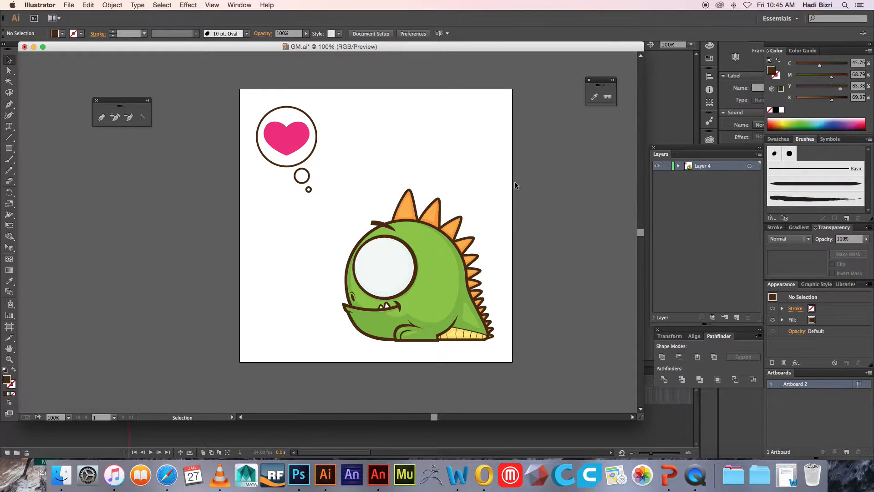
click(387, 223)
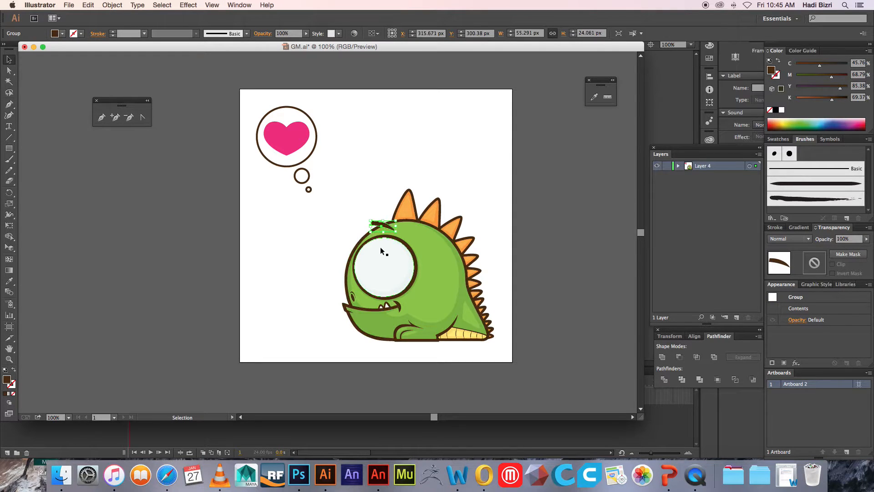
key(Delete)
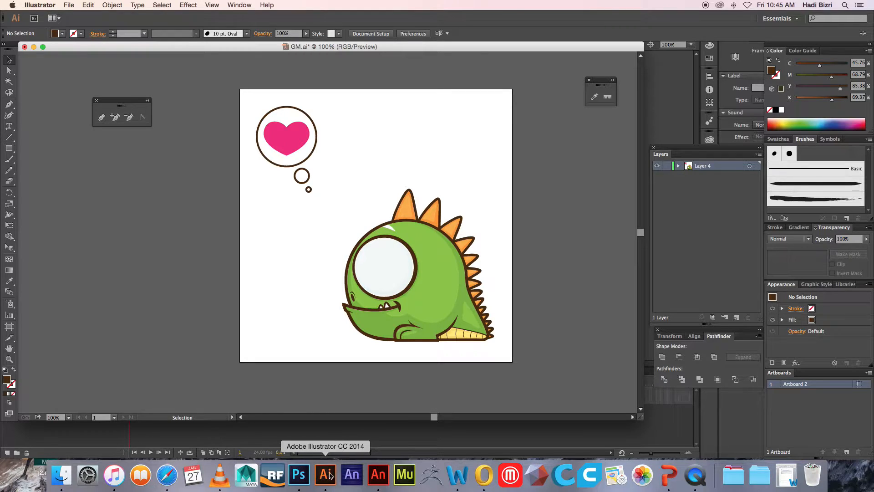
Switch to Animate and paste the eyebrow into the document with the offered paste settings
click(377, 474)
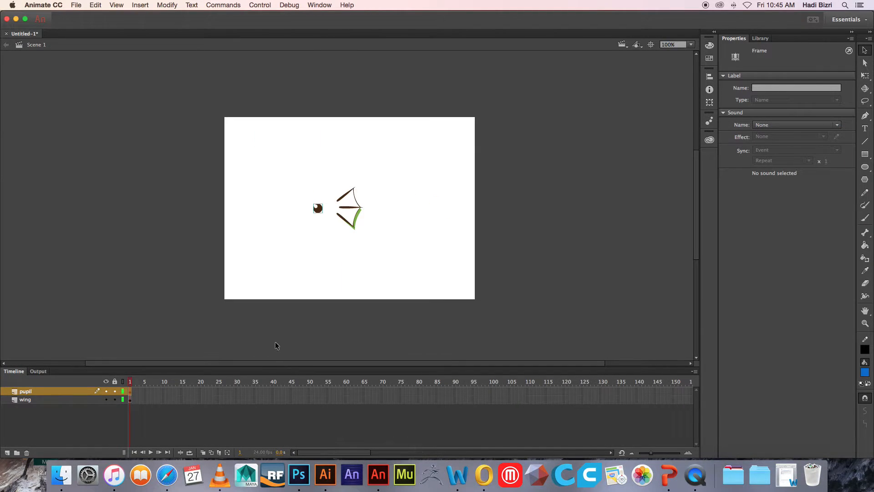
key(super+v)
key(Return)
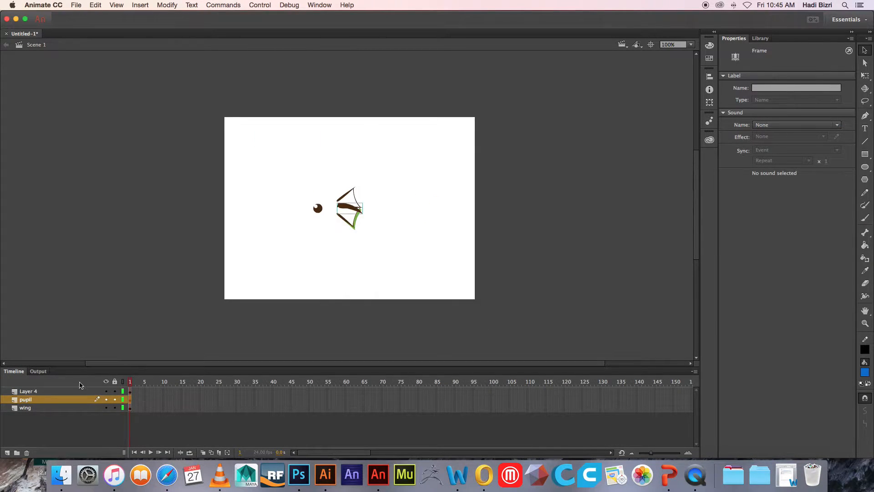
Rename the pasted layer as eyebrow and move the eyebrow above the pupil, to about X 176, Y 86
double_click(43, 392)
text(eyebrow)
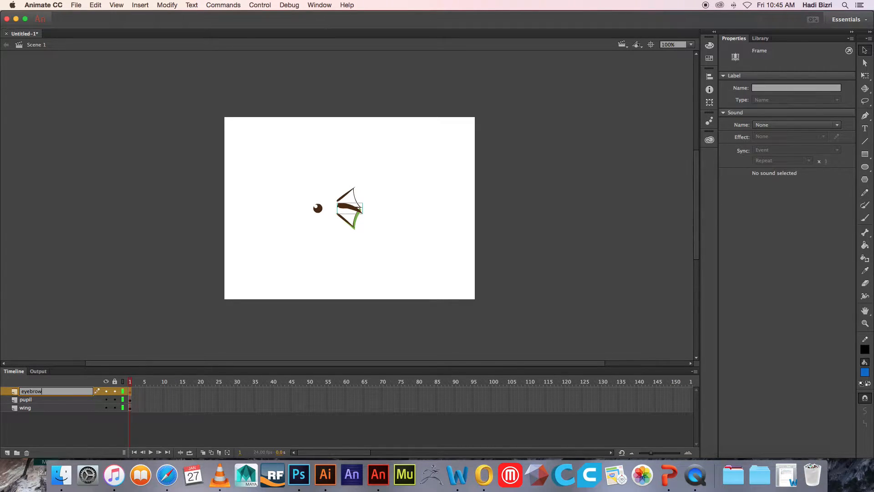
key(Return)
mouse_move(344, 212)
mouse_down()
mouse_move(297, 165)
mouse_move(312, 166)
mouse_up()
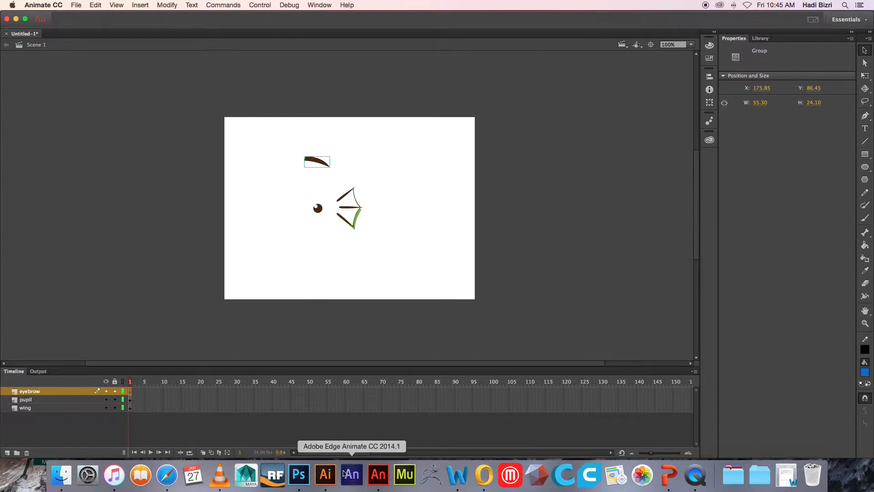
Switch to Illustrator and draw a closed Pen shape covering the white gap left by the eyebrow on the head
click(325, 474)
scroll(538, 220, down, 1)
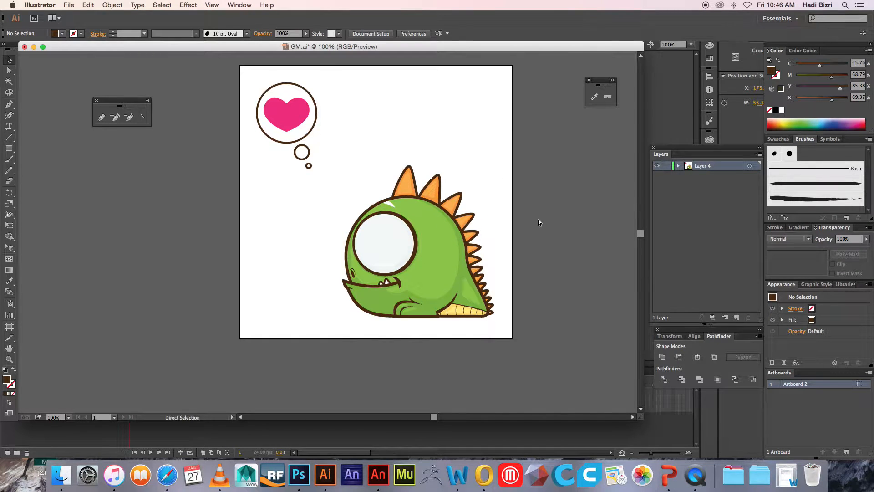
key(super+equal)
click(444, 217)
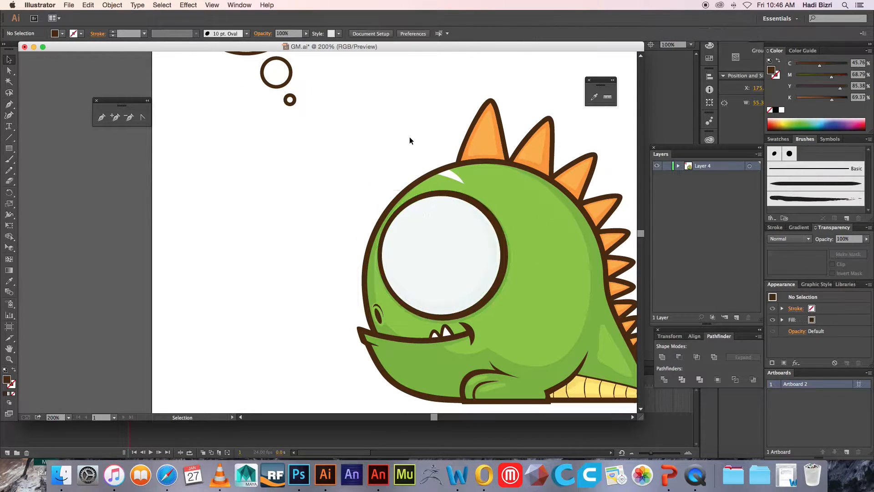
click(410, 137)
drag(464, 157, 351, 186)
click(102, 117)
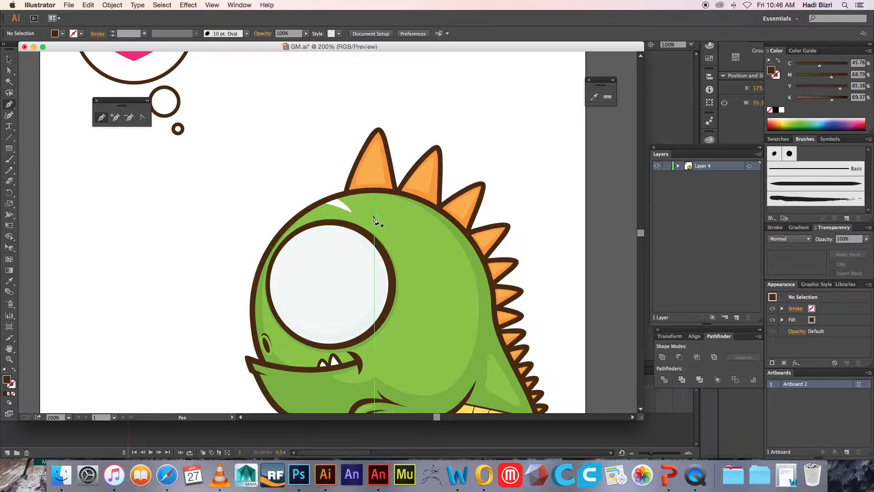
click(344, 196)
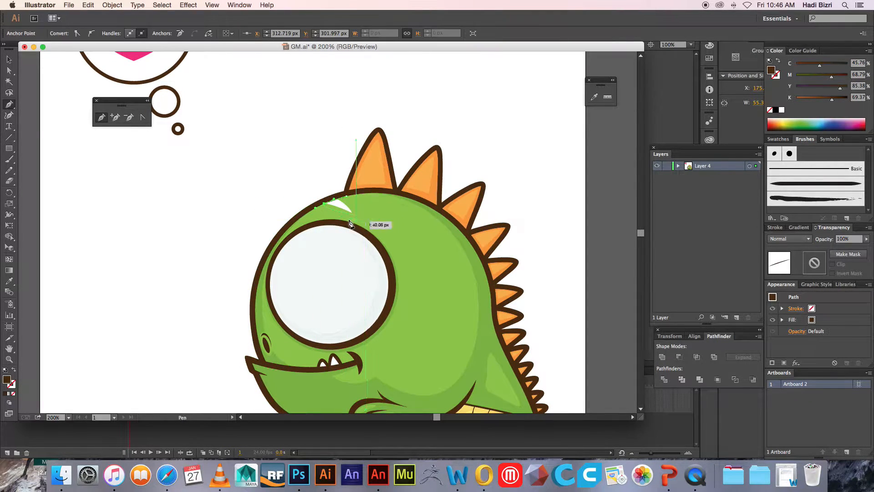
click(352, 215)
click(365, 207)
click(344, 196)
Fill the patch shape with the head's light green sampled with the Eyedropper and deselect it
click(9, 60)
click(9, 281)
click(387, 214)
click(9, 59)
click(88, 157)
drag(377, 292, 359, 218)
key(super+minus)
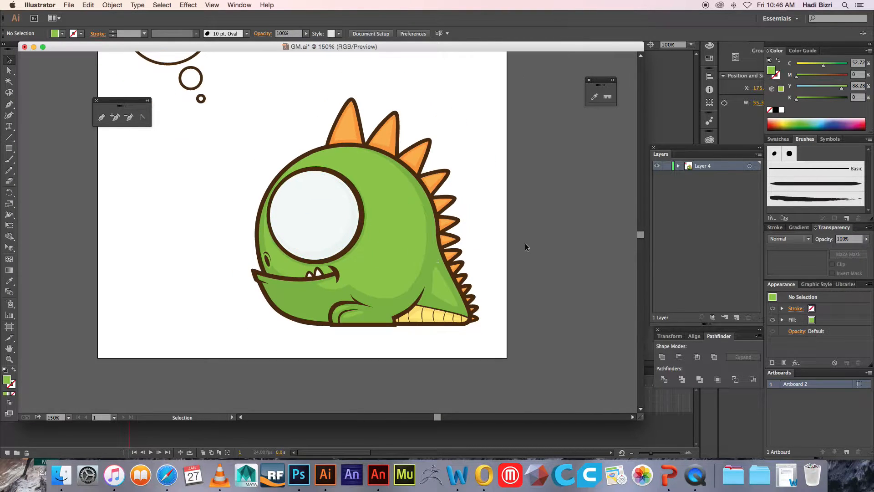
drag(544, 217, 571, 249)
drag(526, 94, 269, 383)
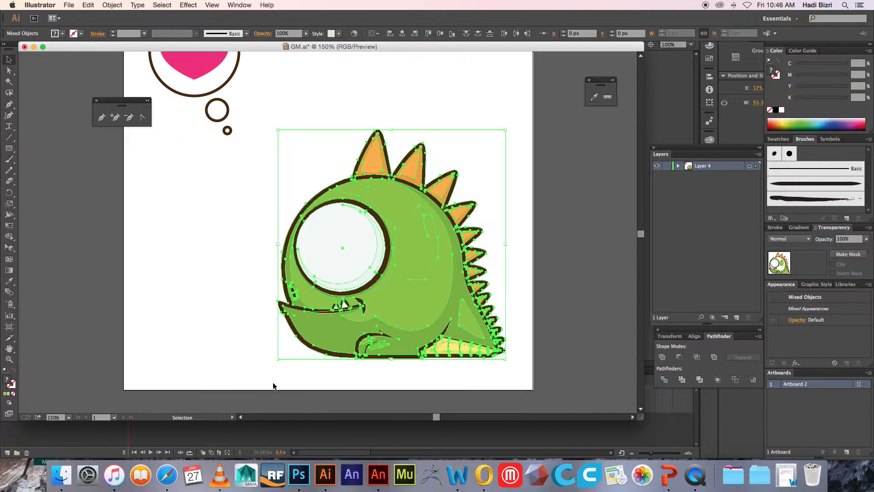
key(a)
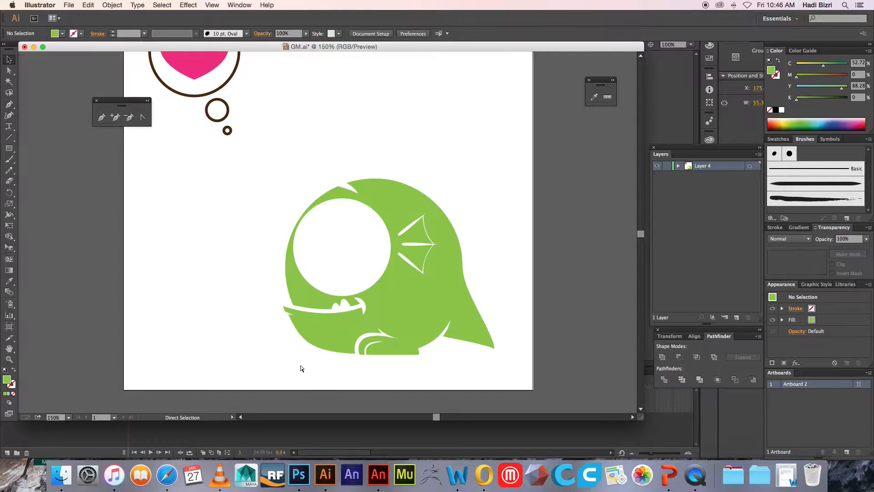
key(v)
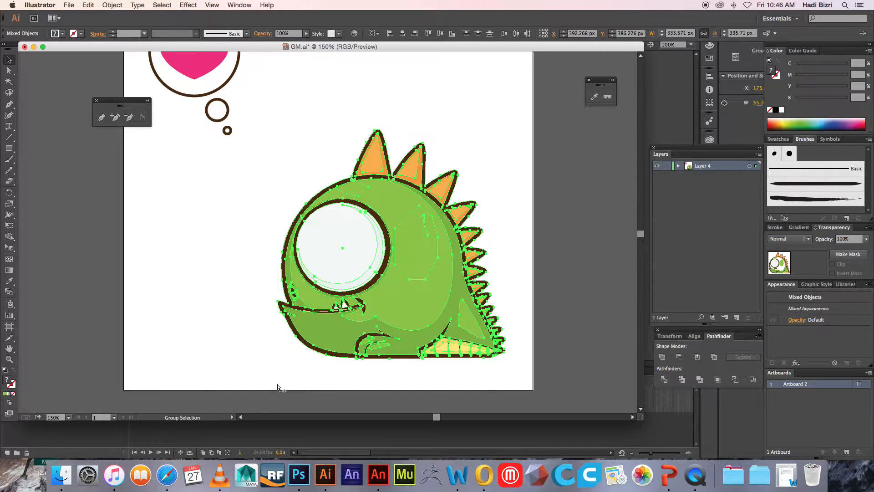
Select all of the remaining monster body artwork, leaving out the thought bubble, and group it
click(533, 165)
drag(516, 97, 276, 394)
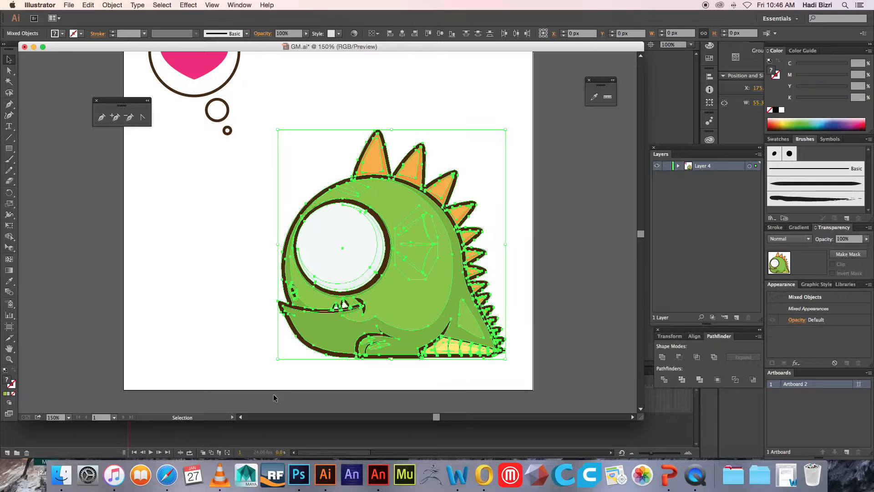
key(a)
key(super+g)
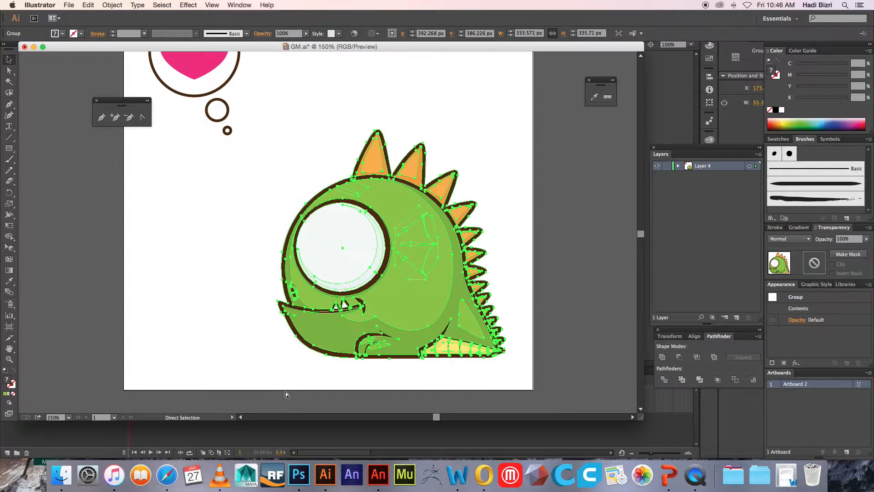
key(v)
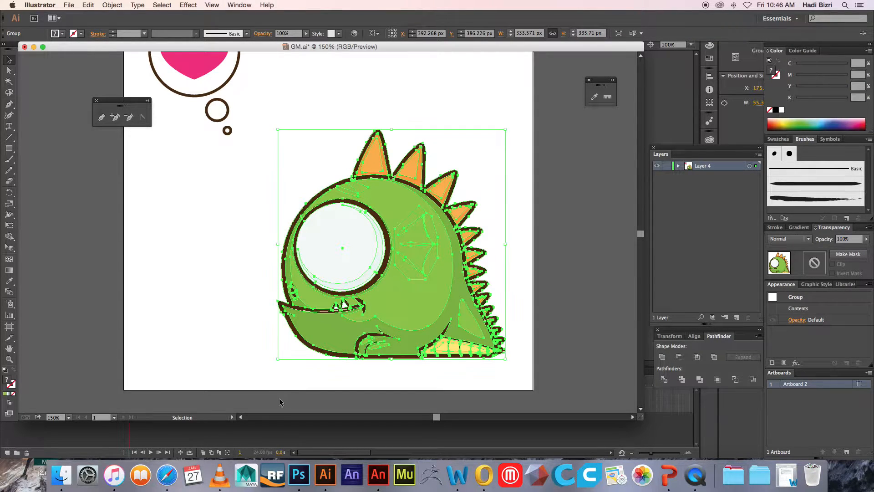
Switch to Animate, paste the monster body using the AI File Importer preferences with layers maintained, and rename its layer as monster
click(378, 473)
key(super+v)
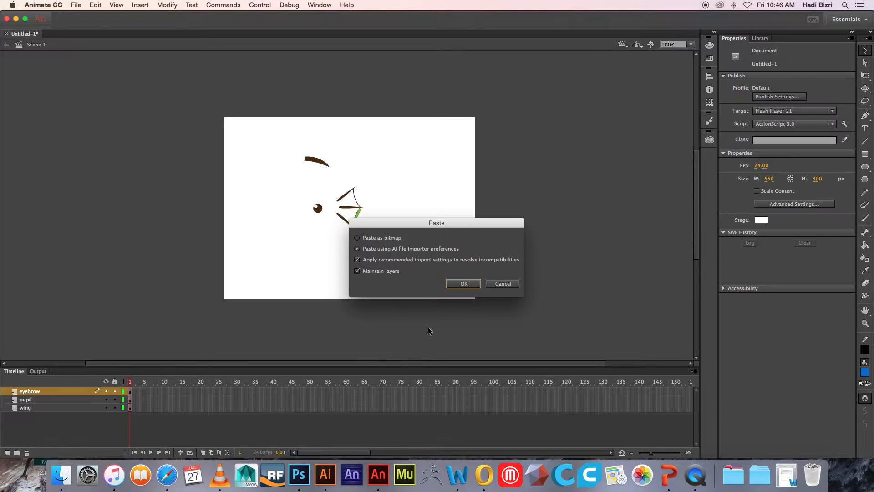
click(463, 295)
double_click(32, 392)
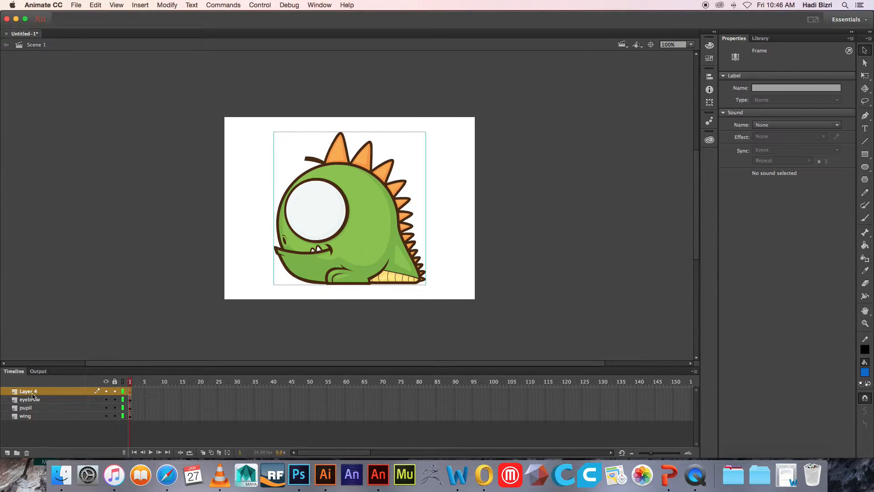
text(mon)
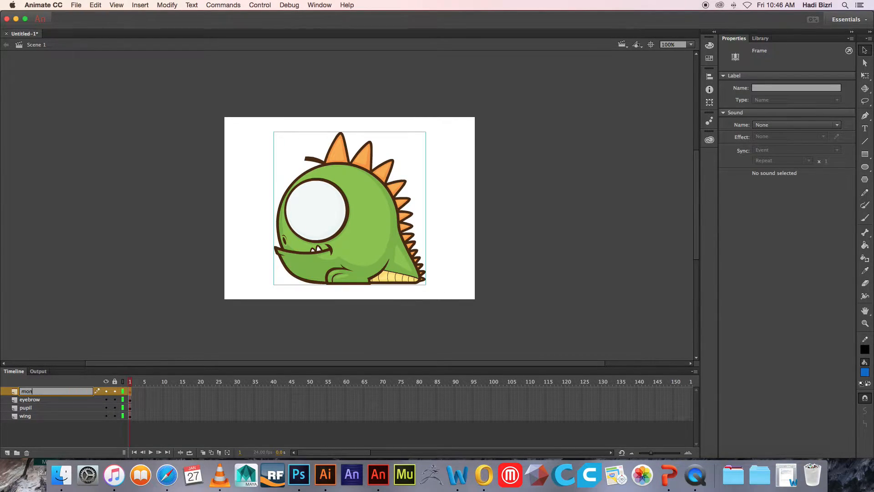
text(ster)
key(Return)
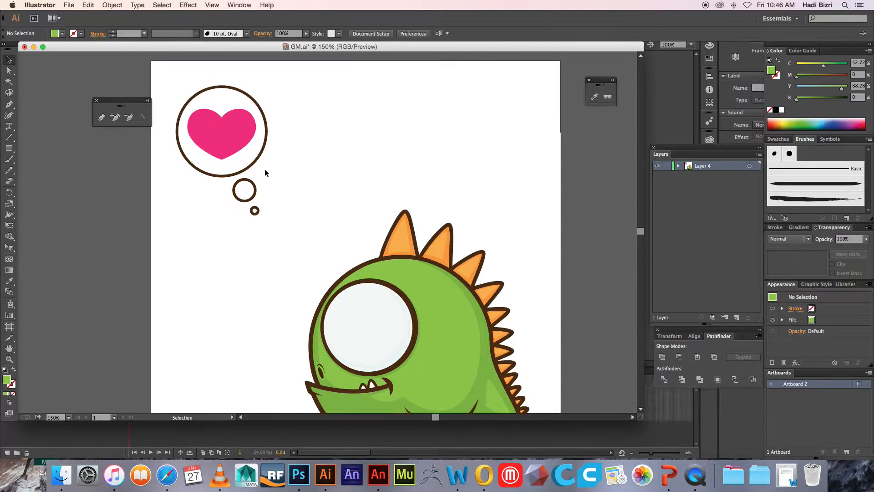
Switch to Illustrator and select the whole heart thought bubble group for copying
click(240, 144)
click(273, 152)
click(213, 134)
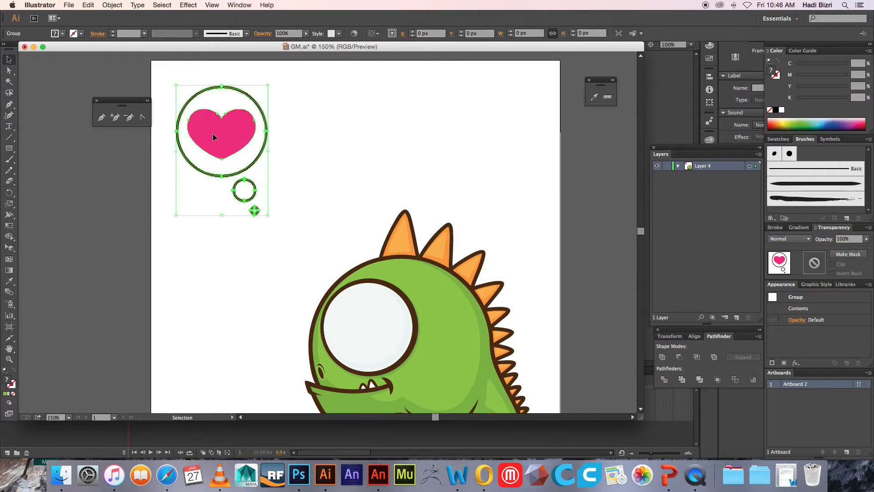
key(a)
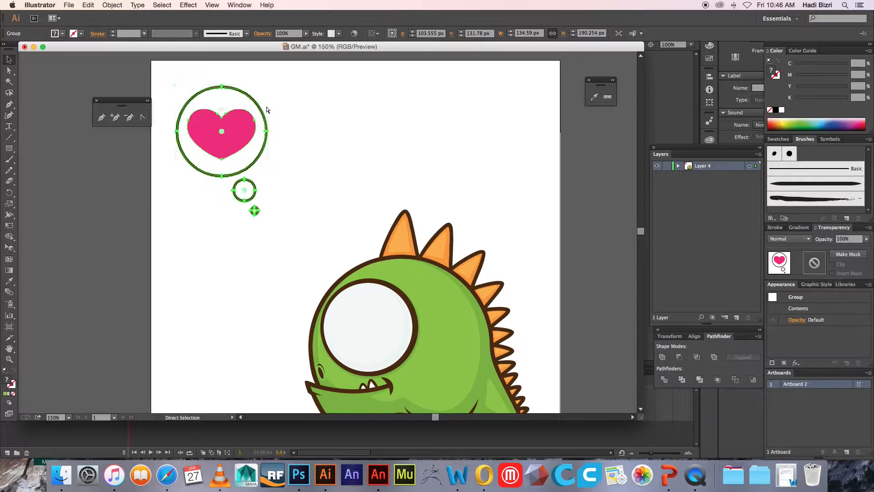
key(v)
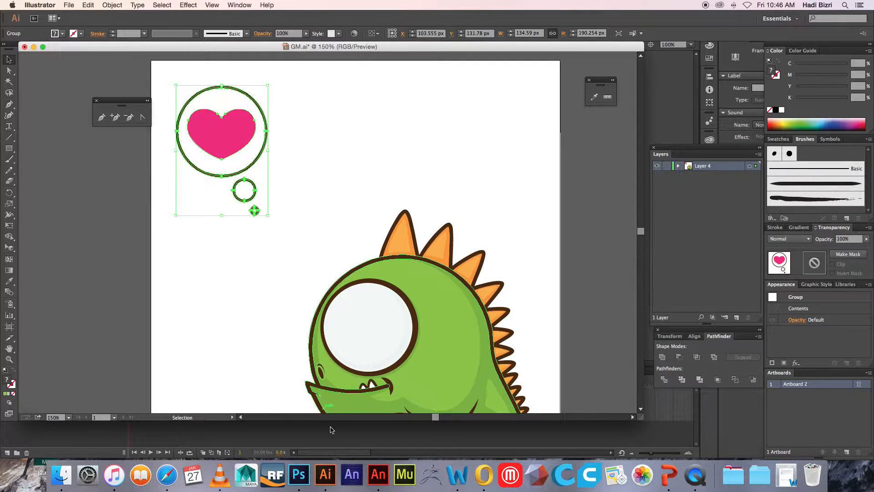
Switch to Animate, paste the thought bubble using the AI File Importer preferences, and move it off the stage to about X -167, Y -95
click(378, 474)
key(super+v)
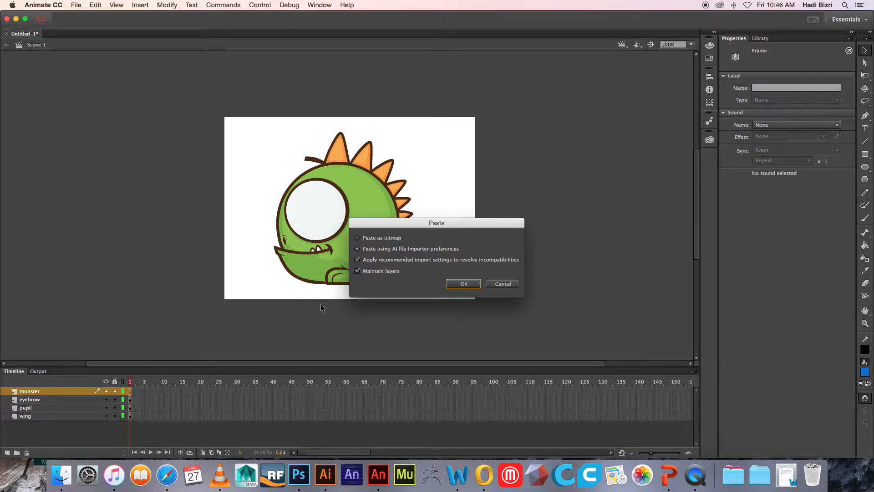
click(469, 282)
drag(352, 208, 182, 117)
scroll(115, 319, down, 2)
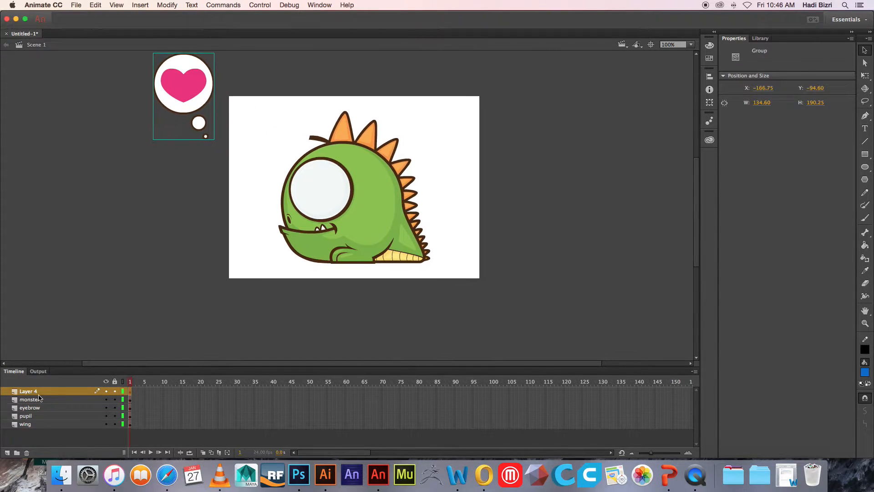
Rename the thought bubble's layer as heart and deselect the artwork
double_click(29, 392)
text(heart)
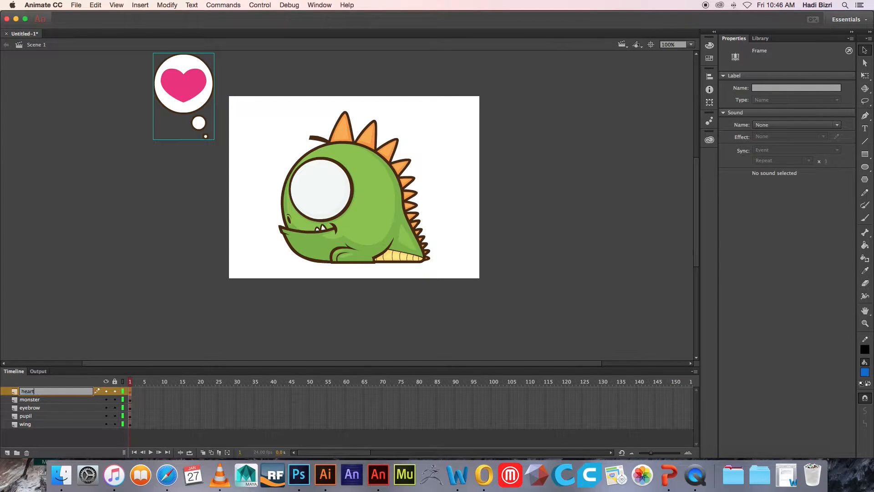
key(Return)
click(540, 233)
scroll(323, 361, up, 2)
scroll(323, 361, right, 1)
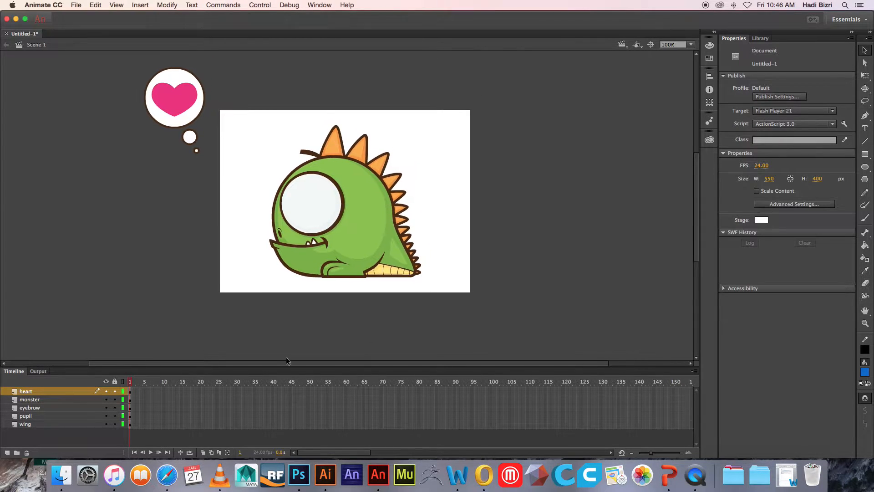
Move the eyebrow layer above the monster layer, shift the eyebrow to about X 160, Y 96 and nudge it down slightly
drag(25, 410, 28, 397)
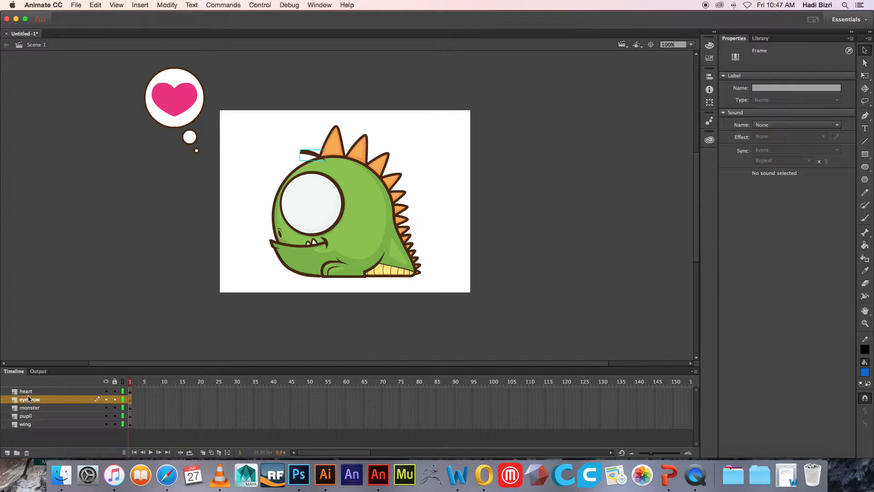
click(313, 155)
drag(302, 161, 304, 158)
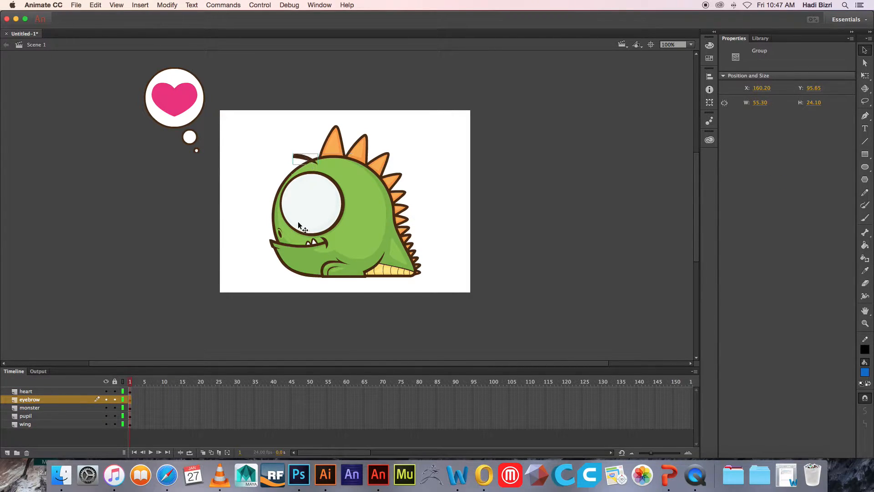
key(Down)
key(Down)
key(Down)
key(Down)
key(Down)
Move the pupil and wing layers above the monster layer and shift the wing back onto the monster's side, behind the eye
click(26, 421)
mouse_move(26, 416)
mouse_down()
mouse_move(22, 404)
mouse_move(27, 415)
mouse_up()
click(36, 427)
drag(346, 201, 369, 201)
click(479, 230)
scroll(475, 234, up, 2)
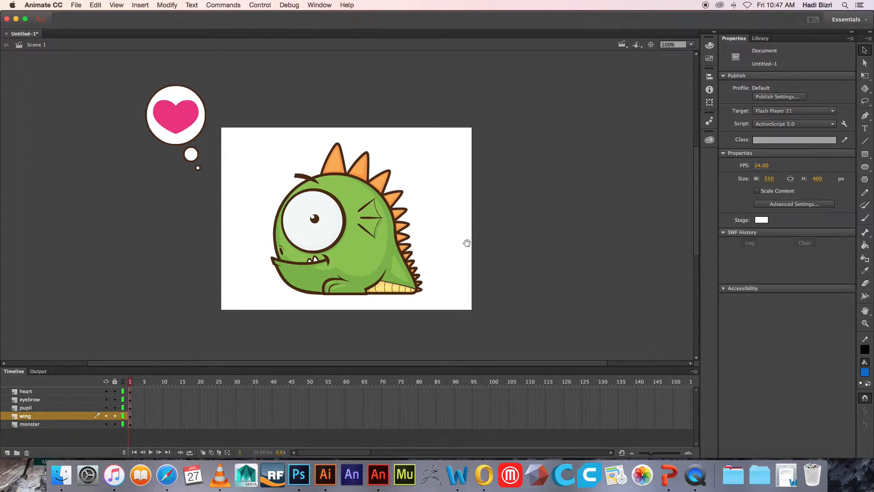
Cut the first frames of the eyebrow, pupil, wing and monster layers together, leaving out the heart layer
click(131, 399)
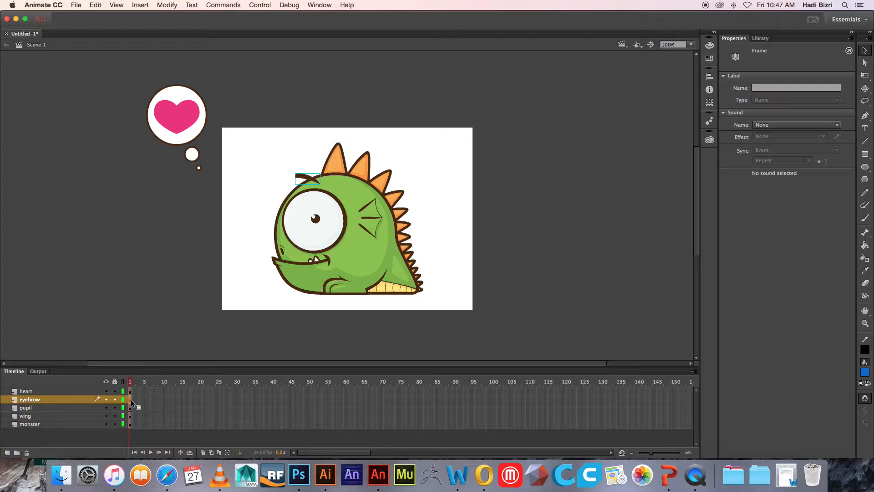
shift+click(131, 425)
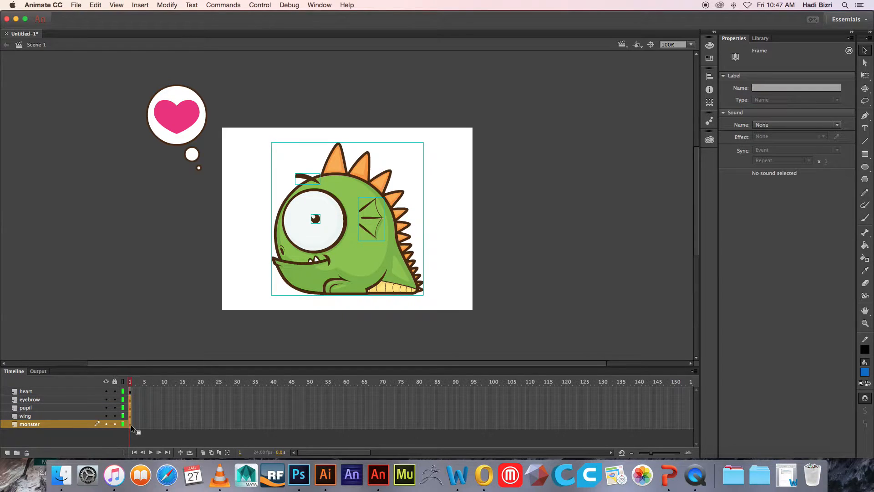
click(130, 399)
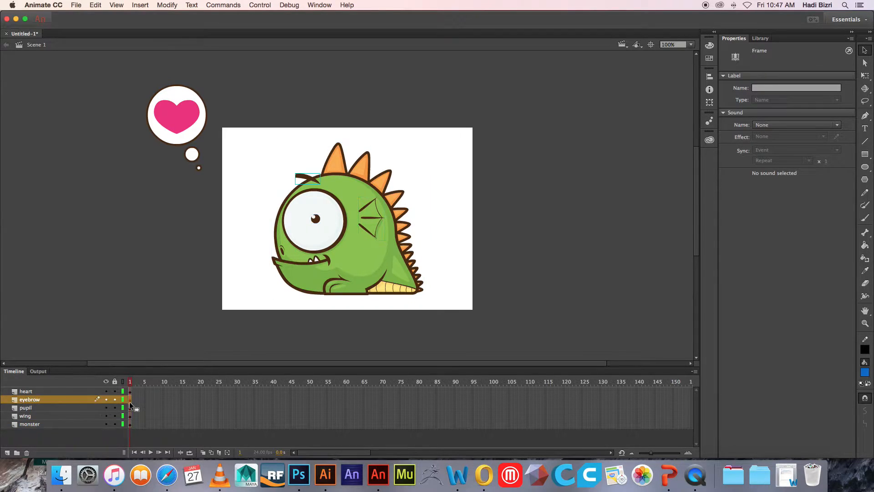
click(129, 424)
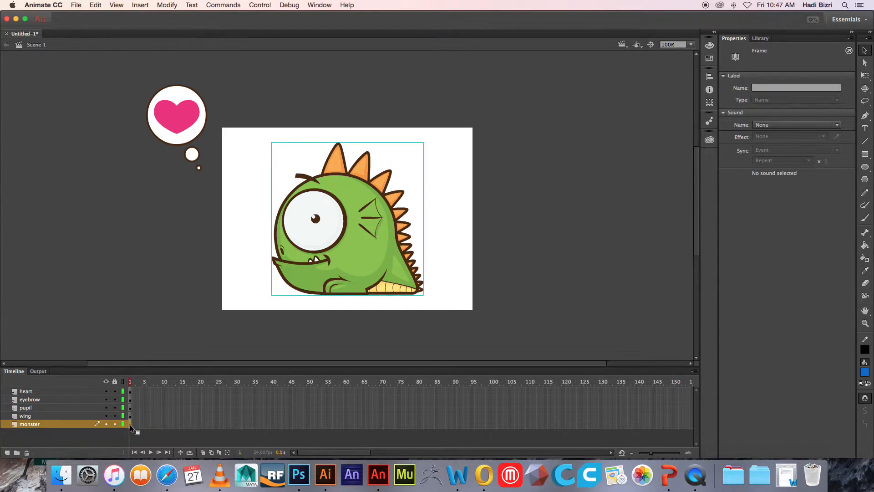
shift+click(130, 400)
right_click(130, 398)
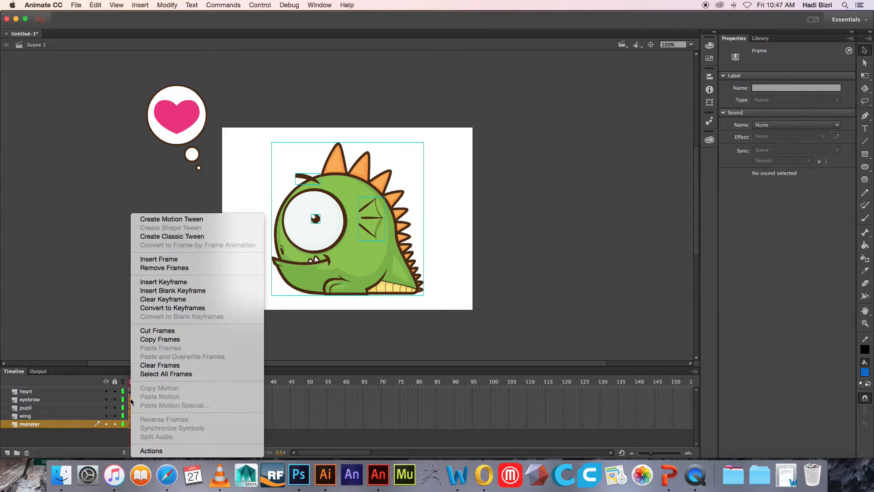
click(195, 331)
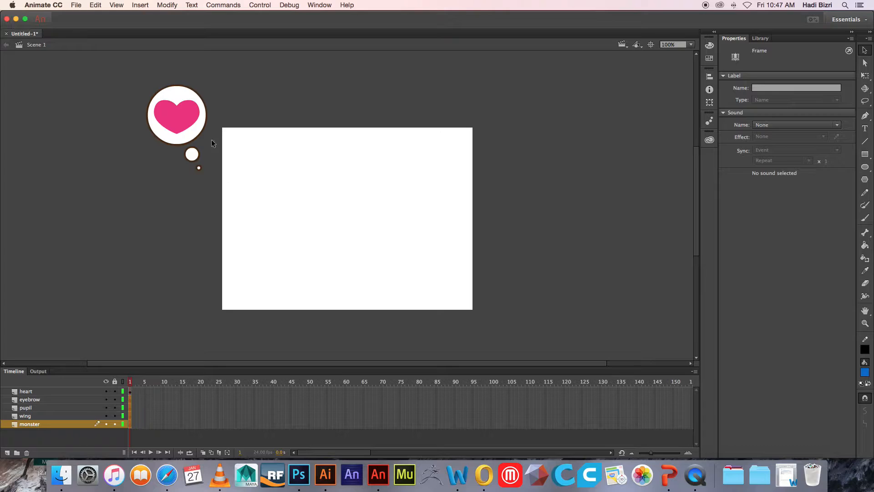
Create a new Graphic symbol named Monster in the library root
click(133, 58)
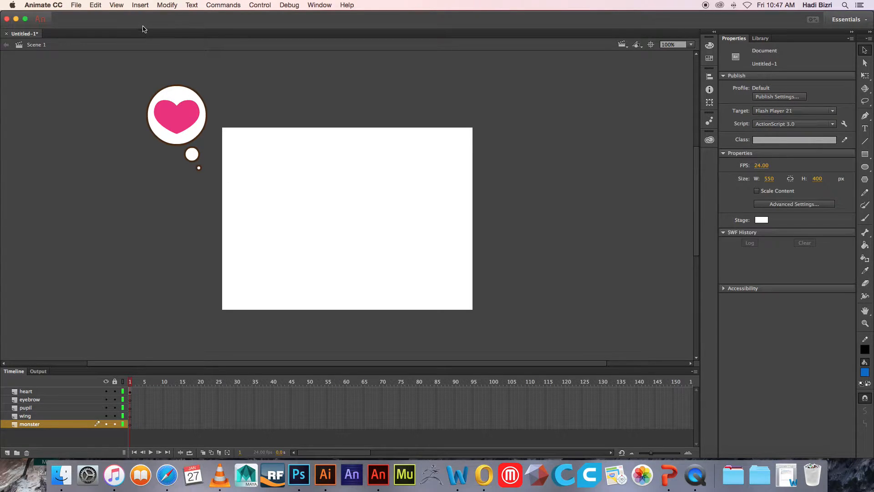
click(141, 5)
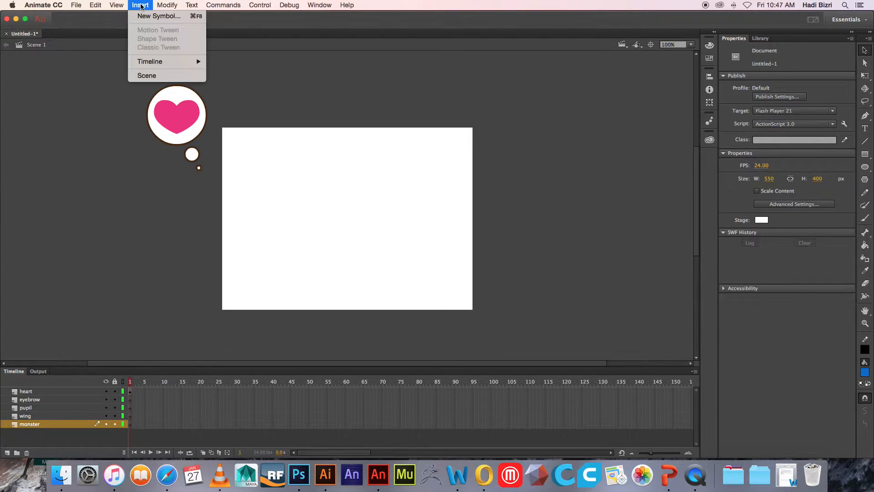
click(146, 15)
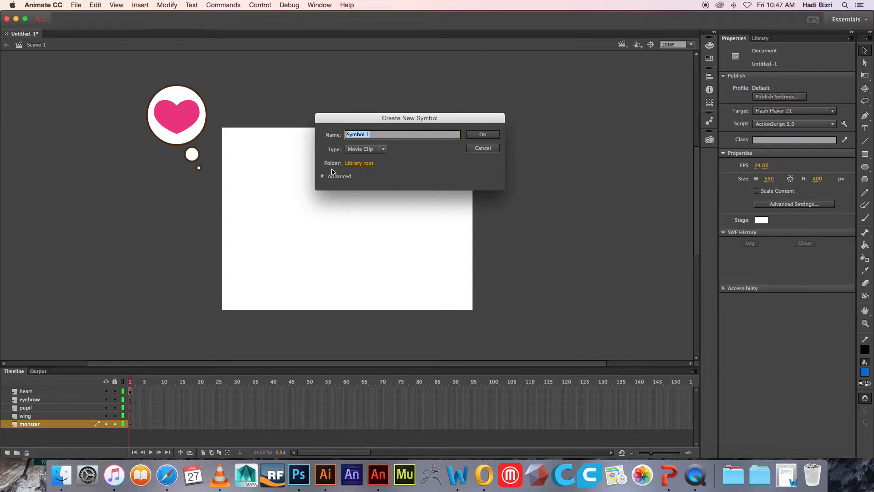
text(Monster)
click(382, 150)
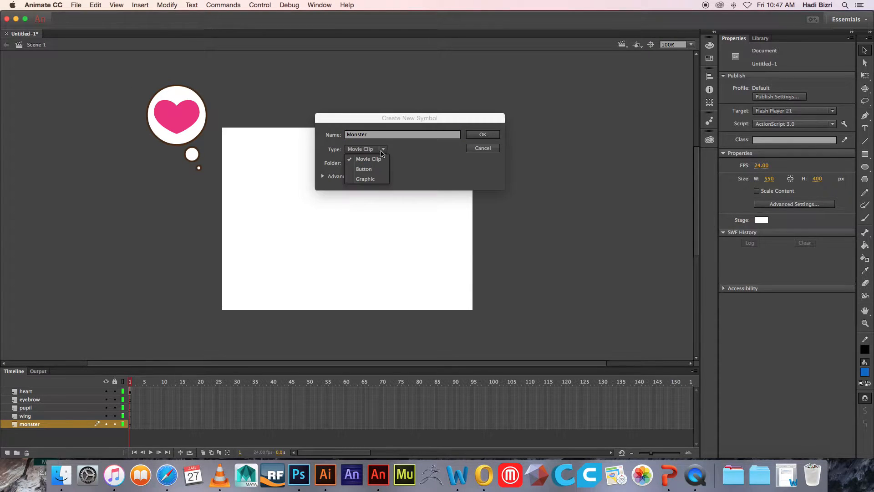
click(378, 177)
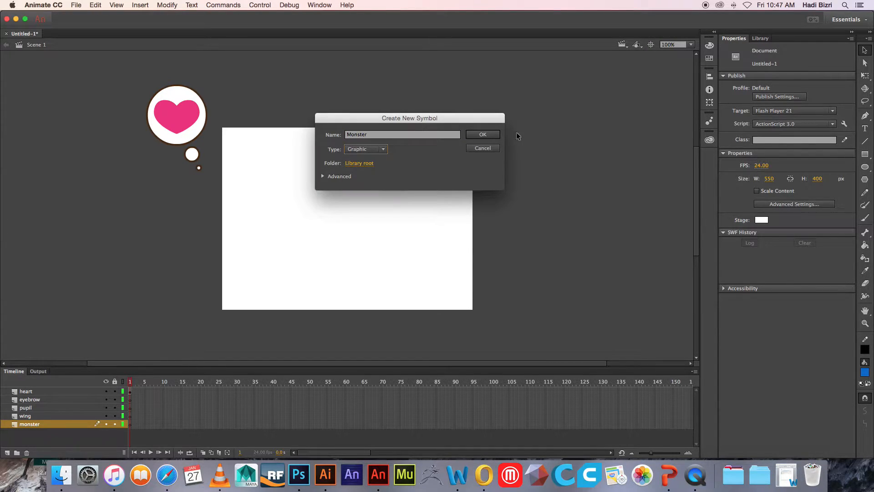
click(485, 135)
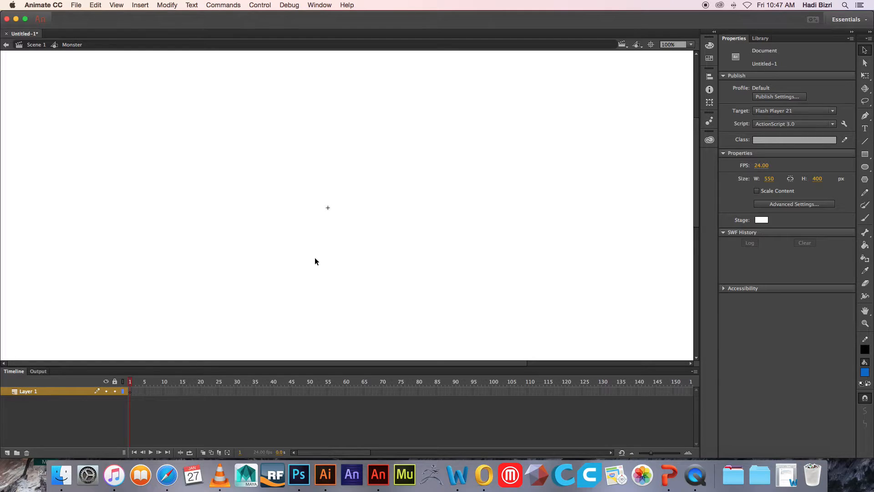
Paste the cut frames into the first frame of the Monster symbol's timeline and deselect the artwork
click(130, 392)
right_click(130, 392)
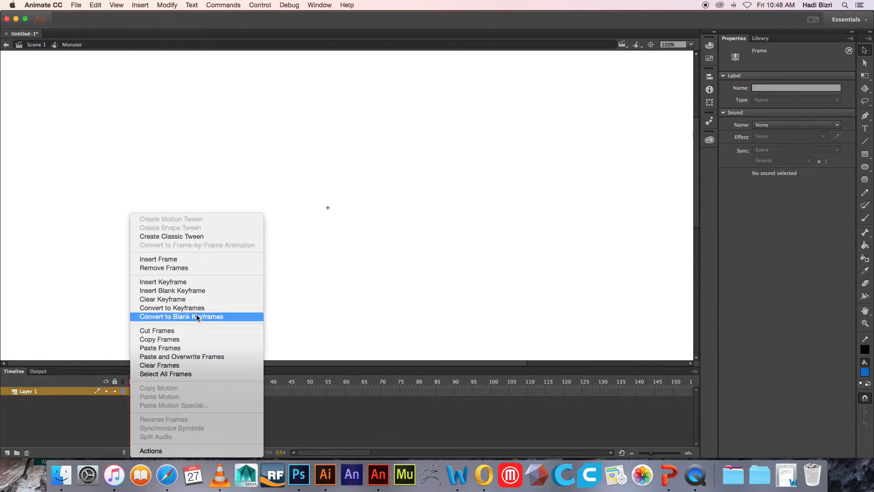
click(189, 349)
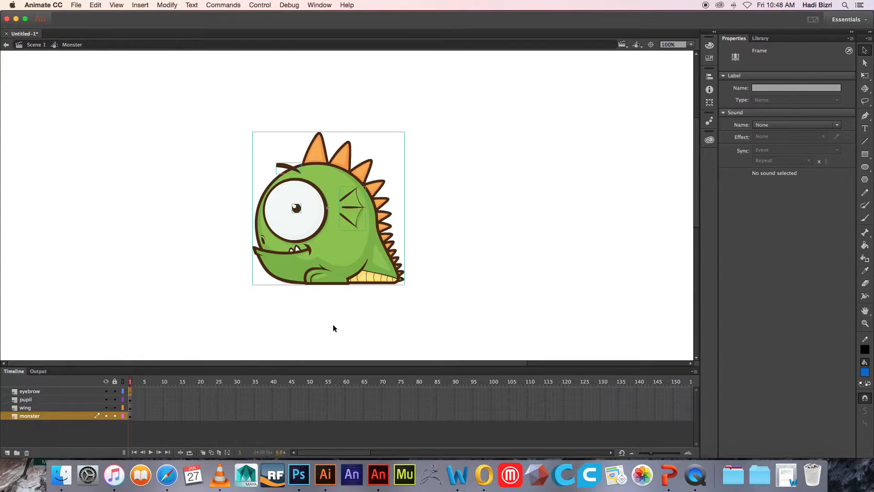
click(158, 436)
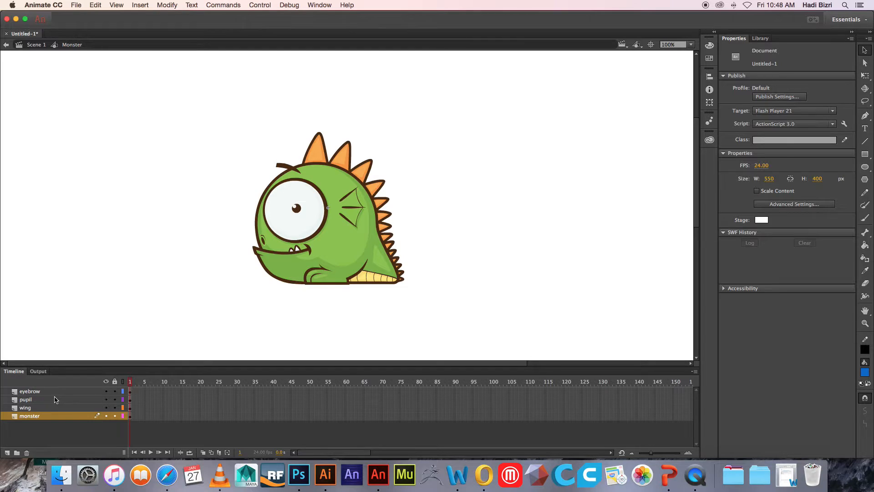
drag(298, 320, 299, 319)
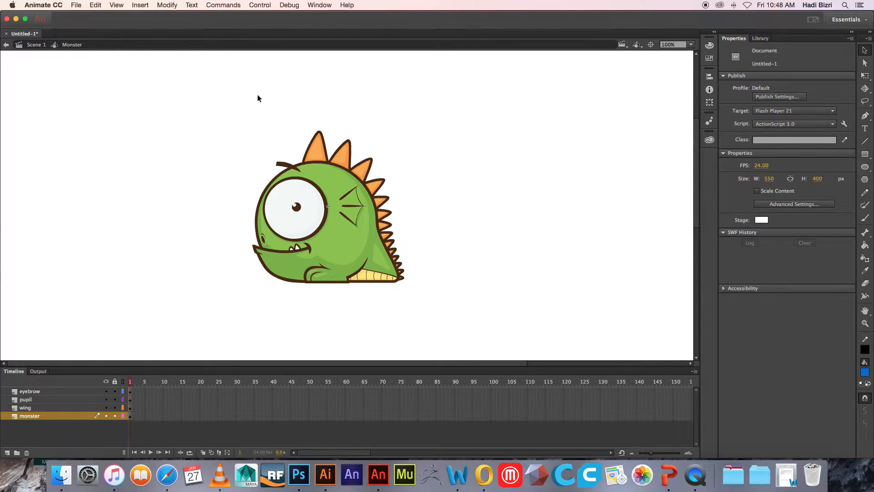
Return to Scene 1 and delete the emptied eyebrow, pupil and wing layers
click(33, 44)
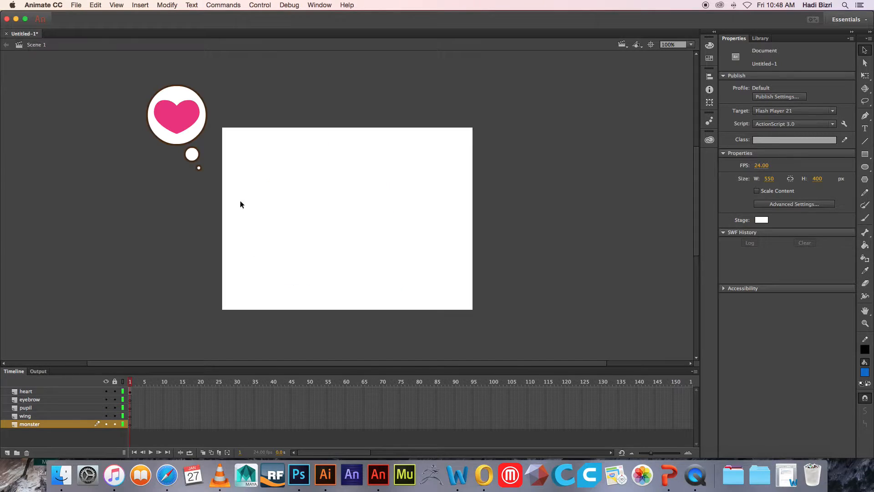
click(33, 400)
shift+click(32, 417)
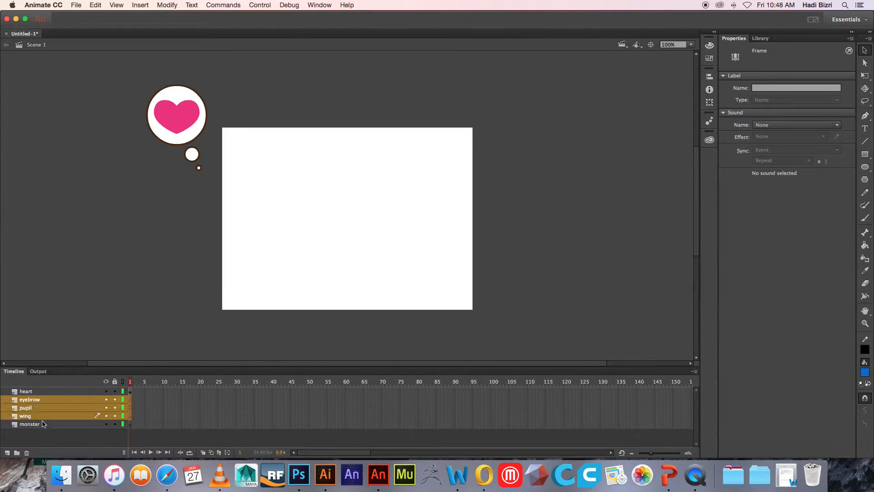
click(27, 453)
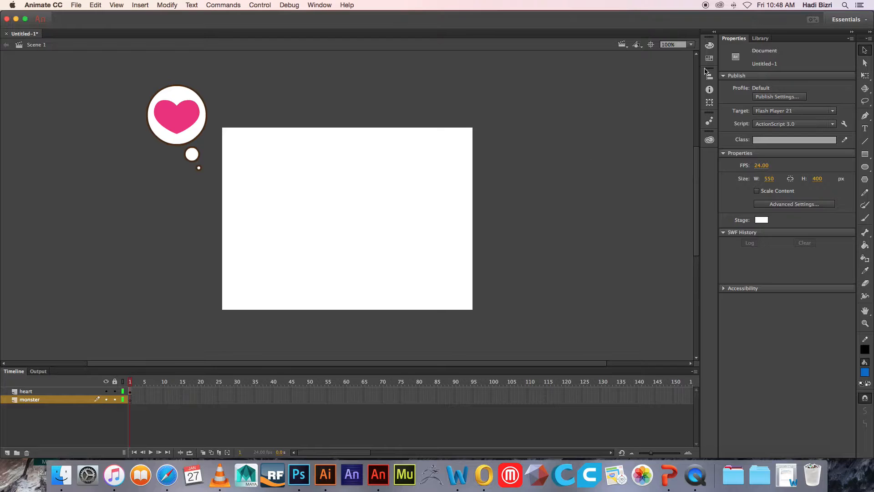
Place the Monster symbol from the library on the monster layer, in the lower-right corner of the stage
click(761, 38)
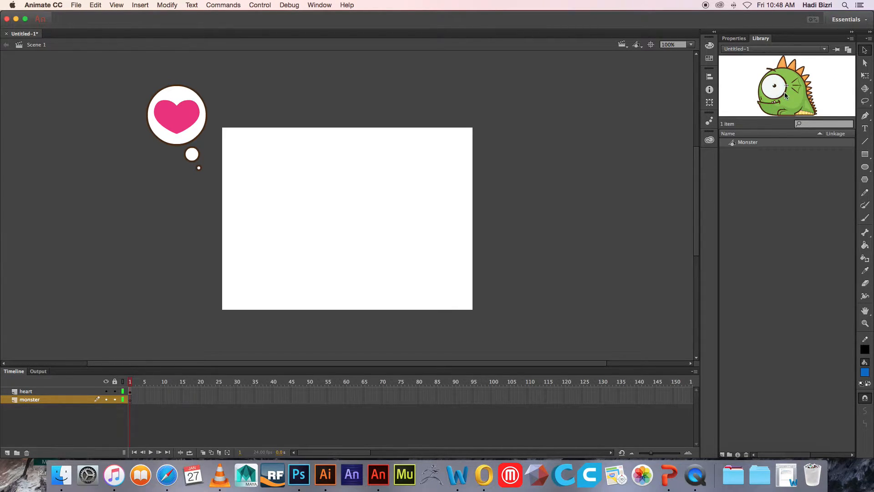
drag(784, 94, 401, 250)
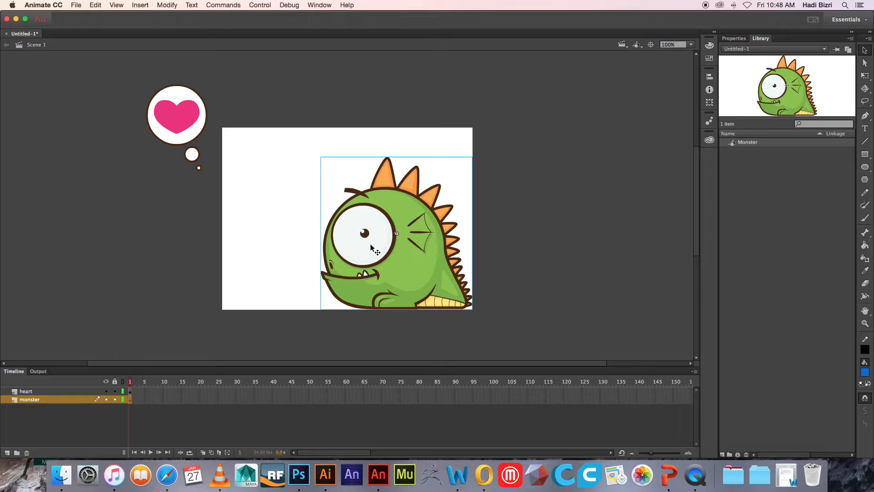
Open the Monster symbol to check its separate layers and return to Scene 1
double_click(394, 257)
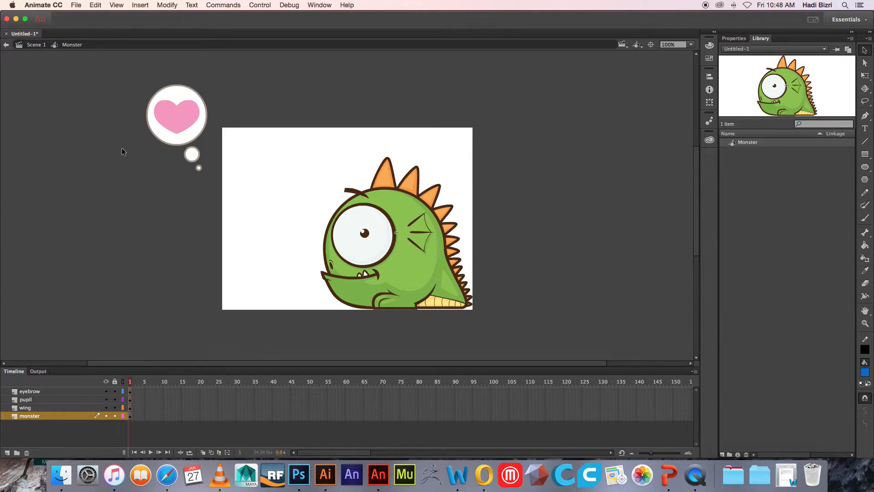
click(33, 44)
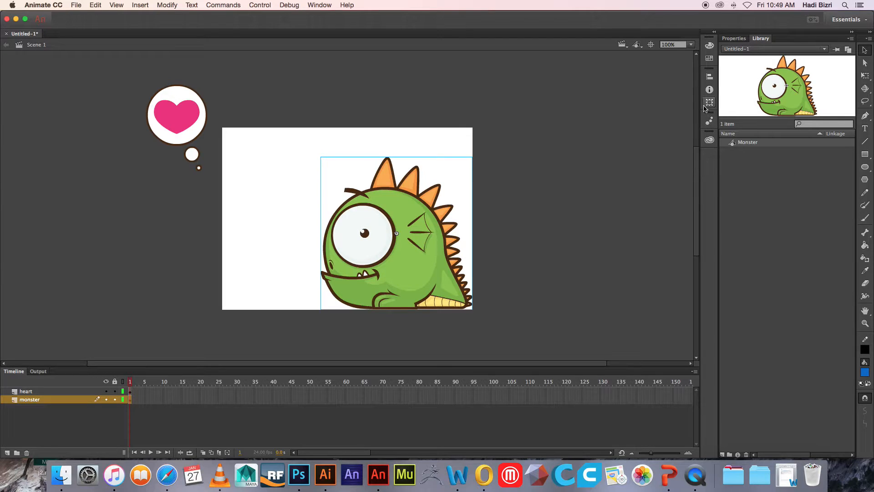
Scale the Monster instance to 60% in both width and height with its proportions constrained
click(714, 33)
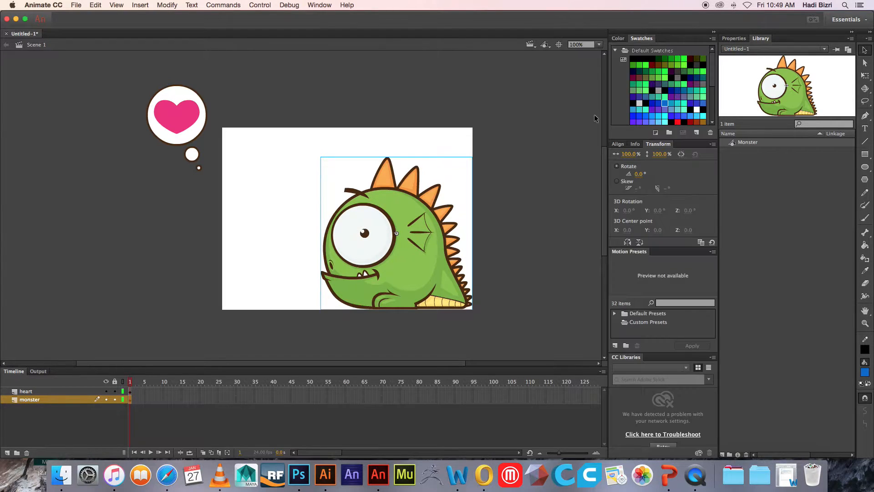
drag(631, 154, 623, 159)
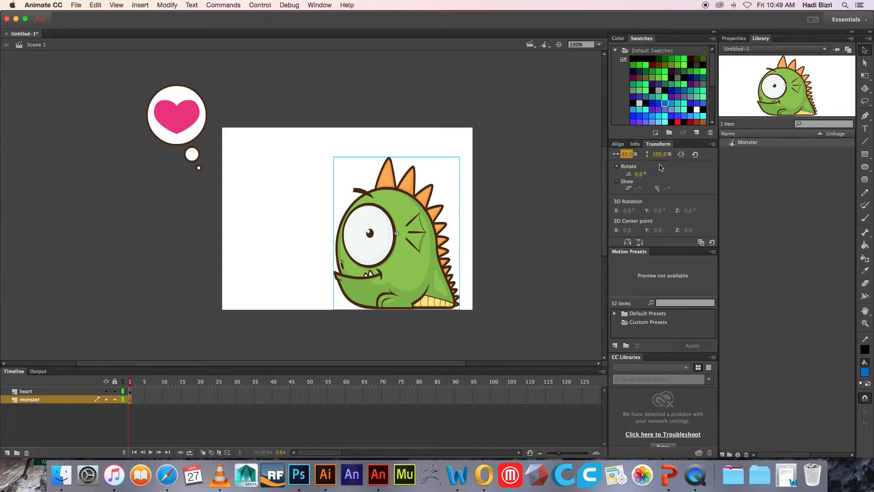
key(super+z)
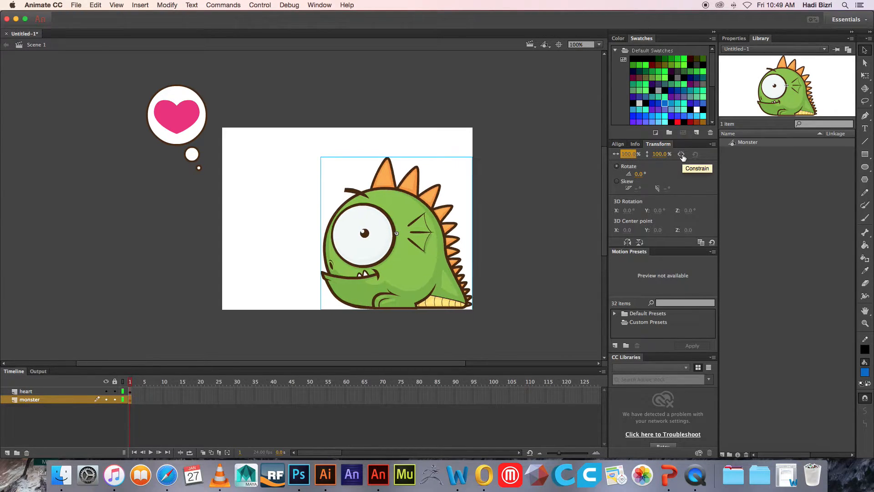
click(681, 155)
drag(658, 154, 645, 158)
Move the Monster off the stage, just beyond the stage's right edge and level with its bottom edge
drag(396, 256, 346, 287)
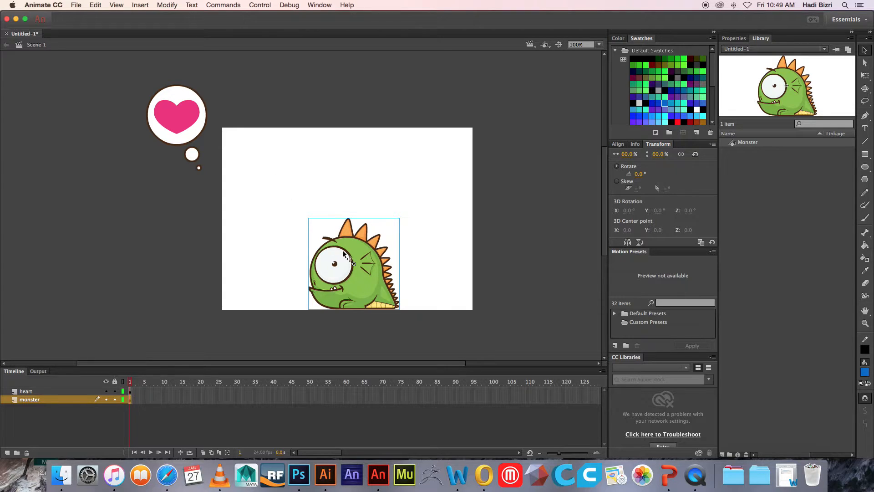
drag(341, 276, 122, 276)
drag(182, 282, 520, 280)
click(131, 393)
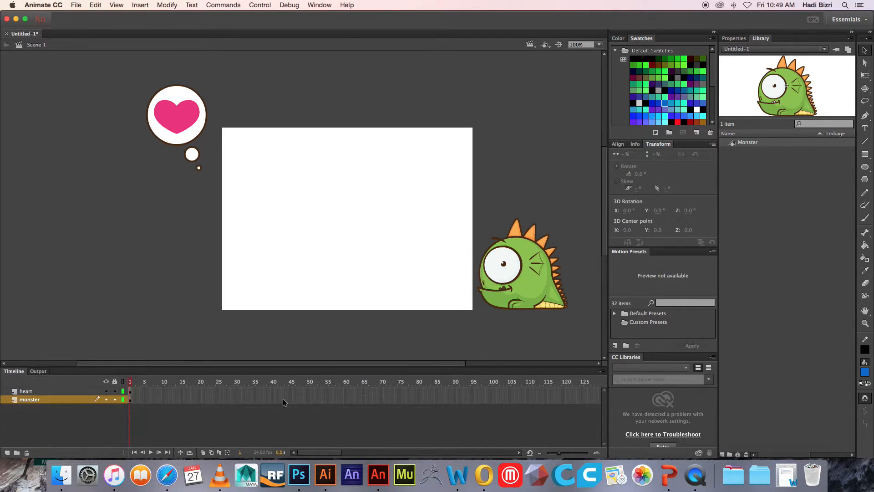
Extend the monster layer to frame 60 and create a motion tween on it
right_click(345, 399)
click(376, 259)
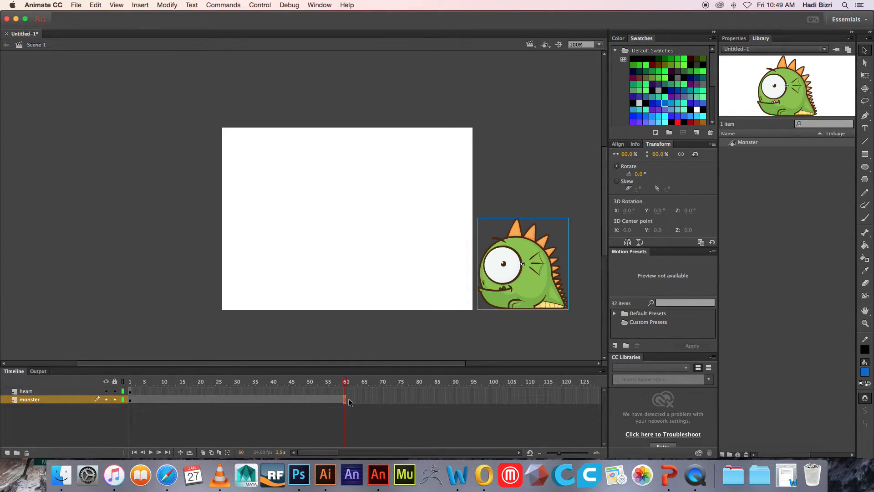
drag(345, 399, 307, 400)
right_click(307, 398)
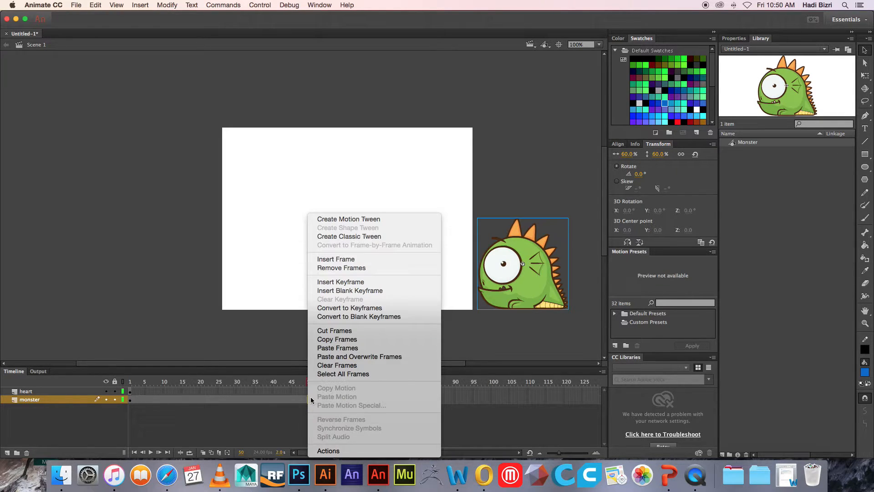
click(408, 220)
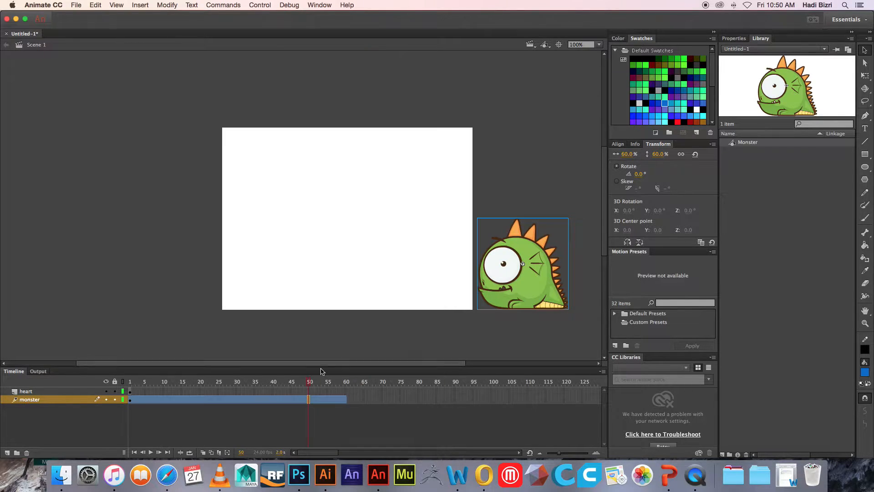
Animate the Monster's first hop onto the stage, raised at frame 10 and landing on the stage's bottom edge at frame 21
mouse_move(308, 382)
mouse_down()
mouse_move(125, 385)
mouse_move(185, 394)
mouse_move(163, 393)
mouse_up()
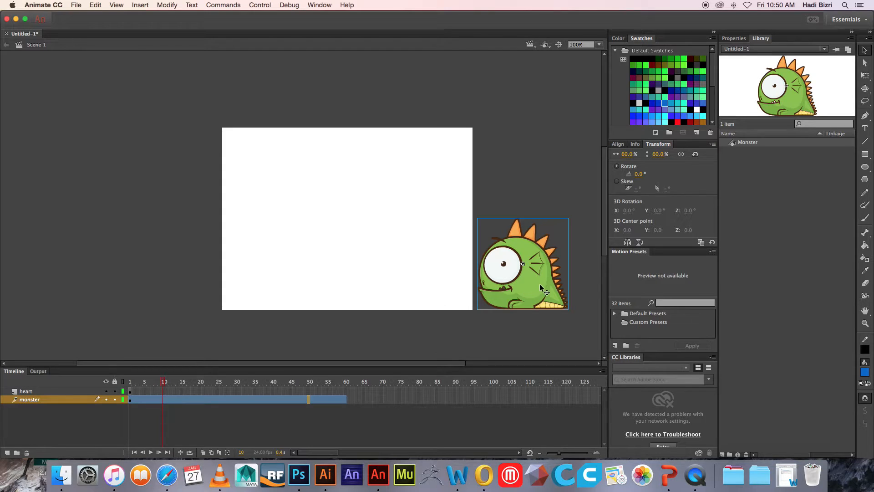
drag(540, 284, 444, 258)
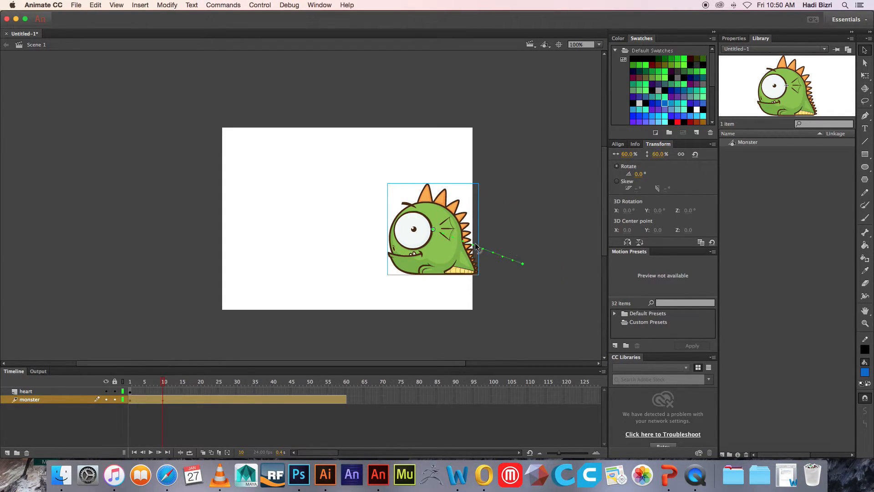
drag(164, 386, 203, 386)
drag(424, 269, 399, 303)
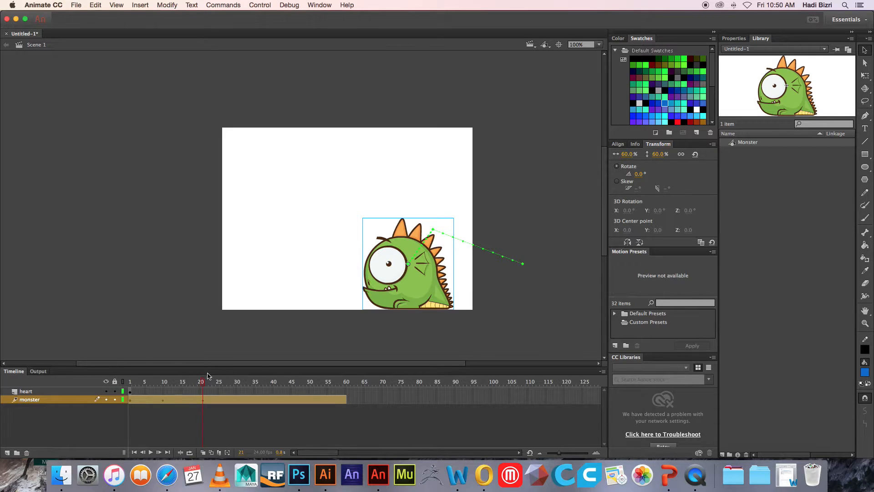
Add a second hop further left, raising the Monster at frame 30 and landing it near mid-stage at frame 40
drag(203, 386, 236, 382)
click(395, 307)
drag(397, 292, 364, 249)
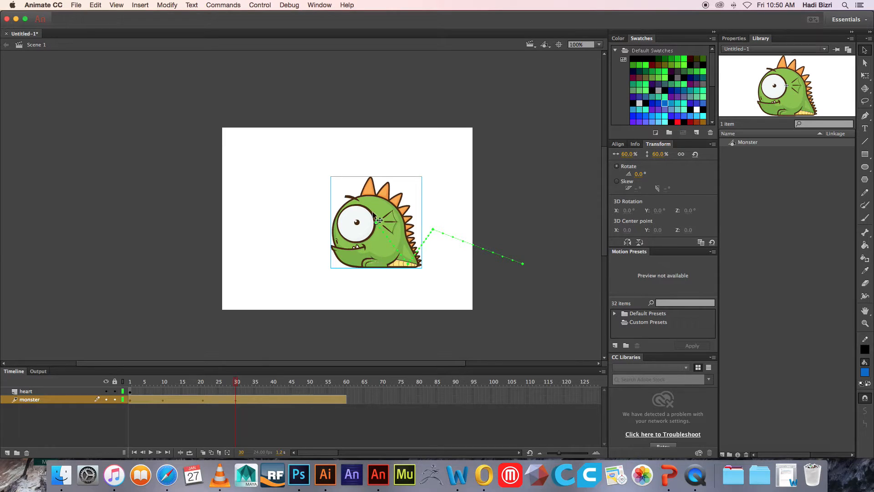
drag(248, 383, 273, 385)
drag(373, 260, 343, 300)
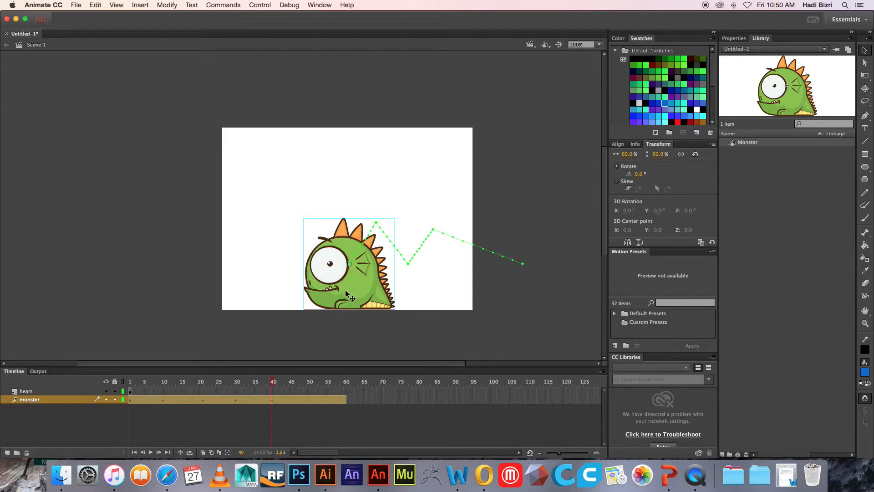
Play back the hop animation and return the playhead to frame 1
key(Return)
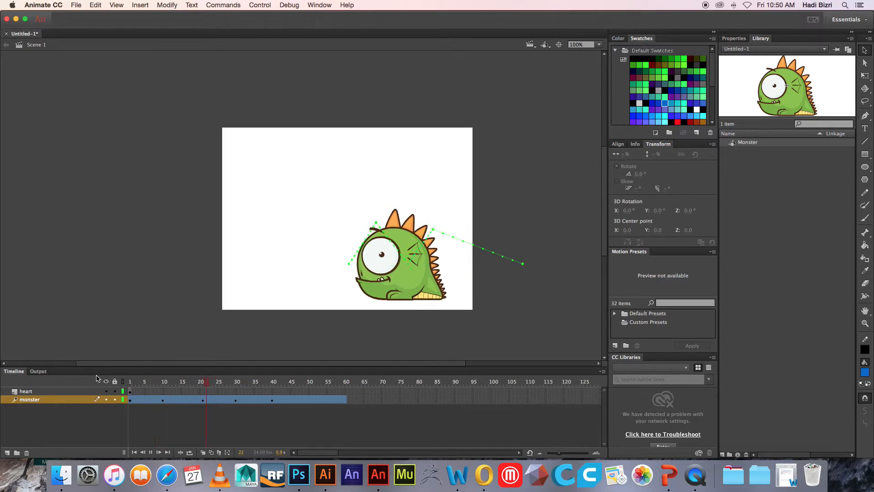
key(Return)
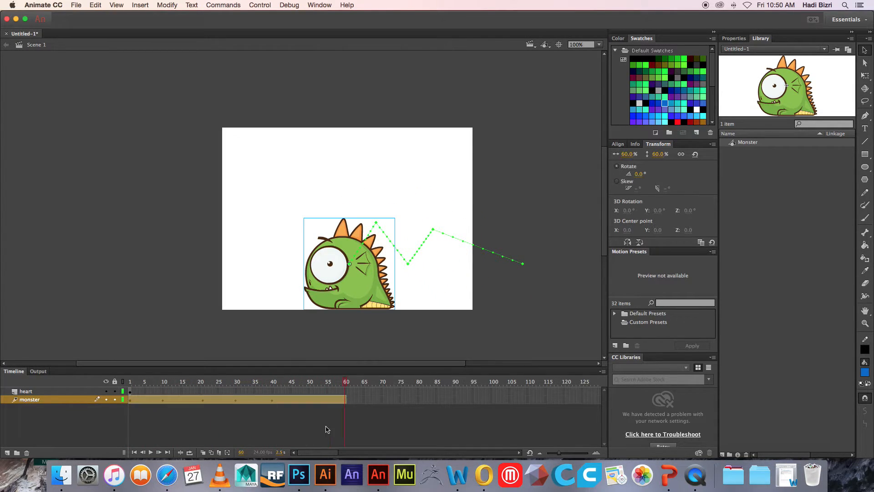
drag(344, 387, 130, 382)
Lower the starting point of the Monster's motion path at frame 1 and scrub through the first hop
click(515, 282)
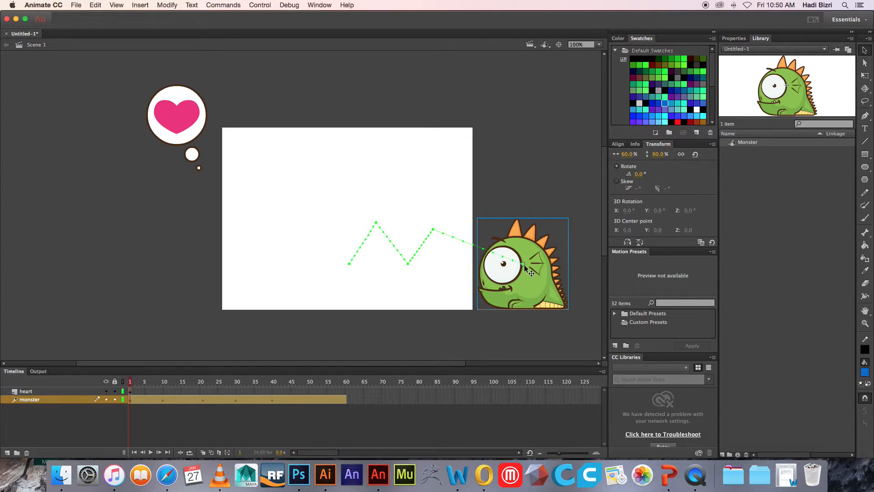
drag(523, 264, 524, 298)
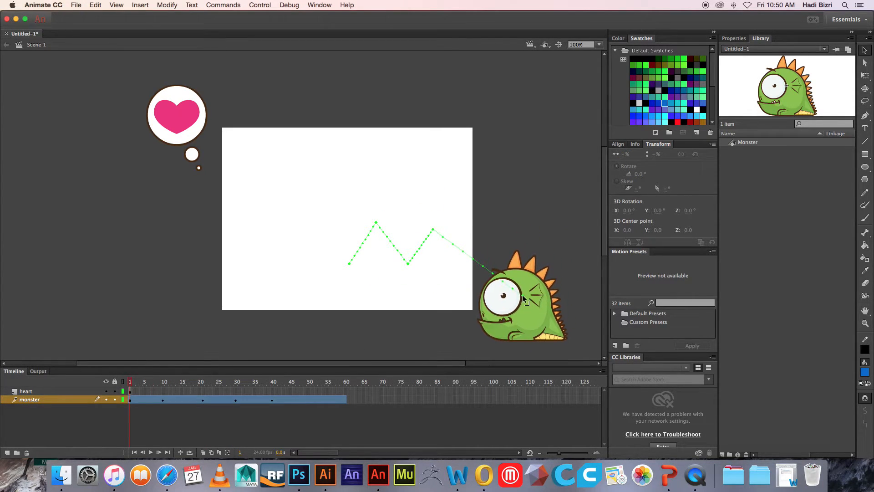
click(143, 385)
drag(143, 385, 200, 388)
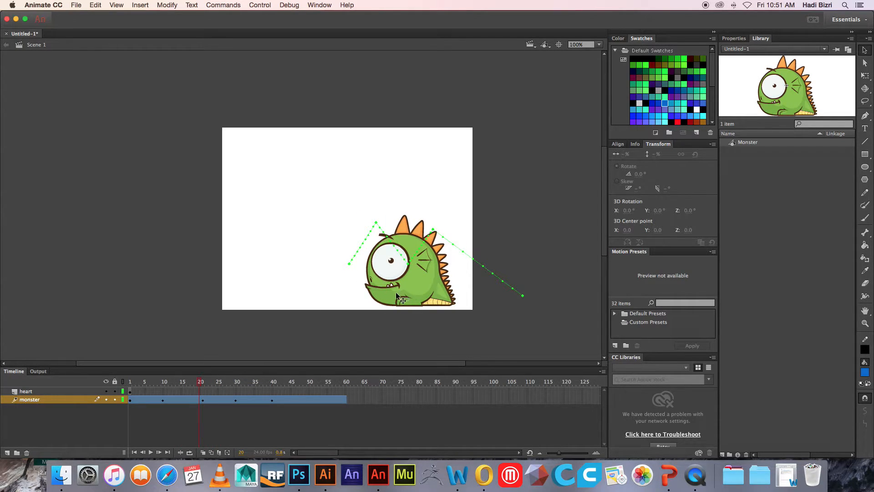
Bend the straight segments of the Monster's motion path into arcs for smoother hops
key(super+equal)
scroll(487, 289, down, 5)
scroll(455, 246, right, 2)
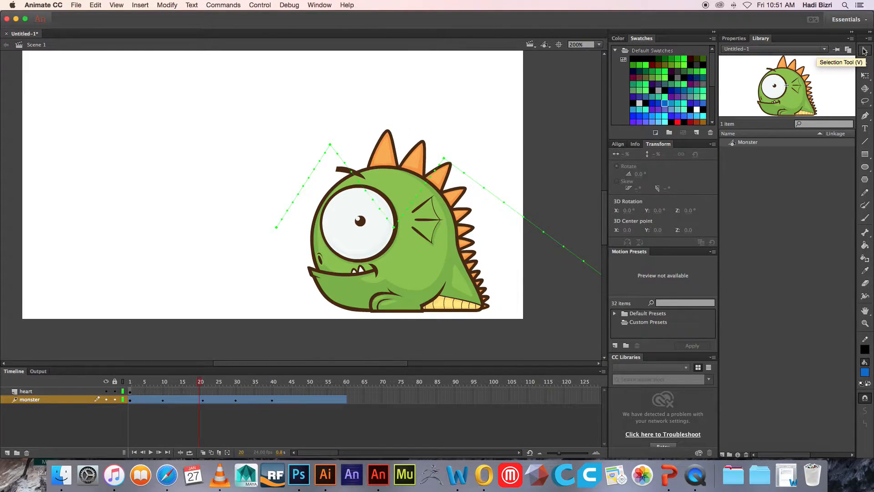
drag(419, 196, 413, 191)
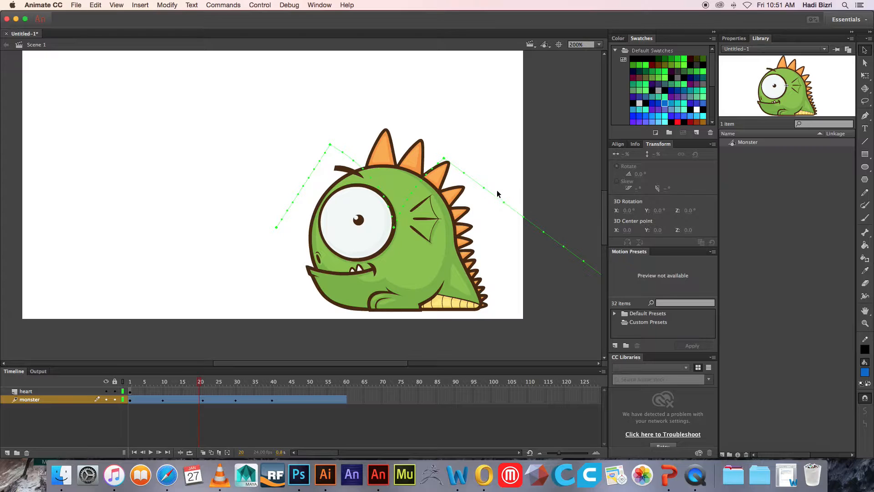
drag(488, 190, 462, 146)
drag(308, 179, 292, 175)
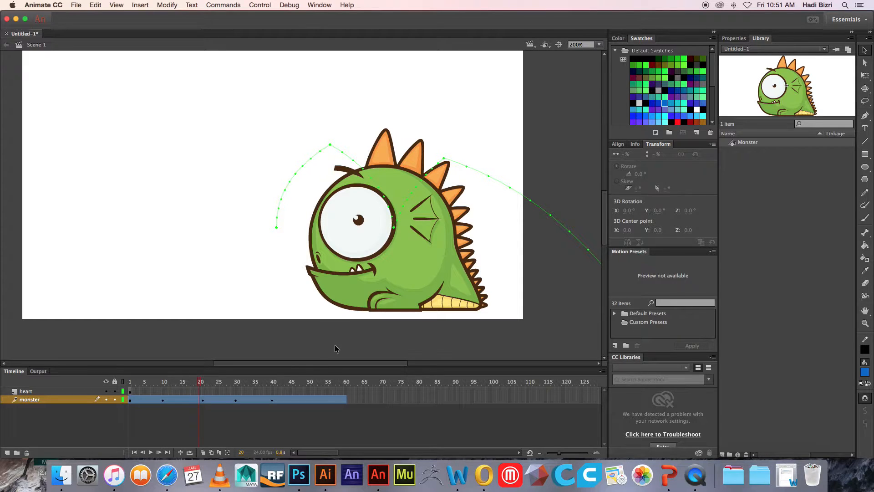
Play back the hop animation along the curved motion path and examine the Monster's landing position
drag(200, 381, 138, 378)
key(Return)
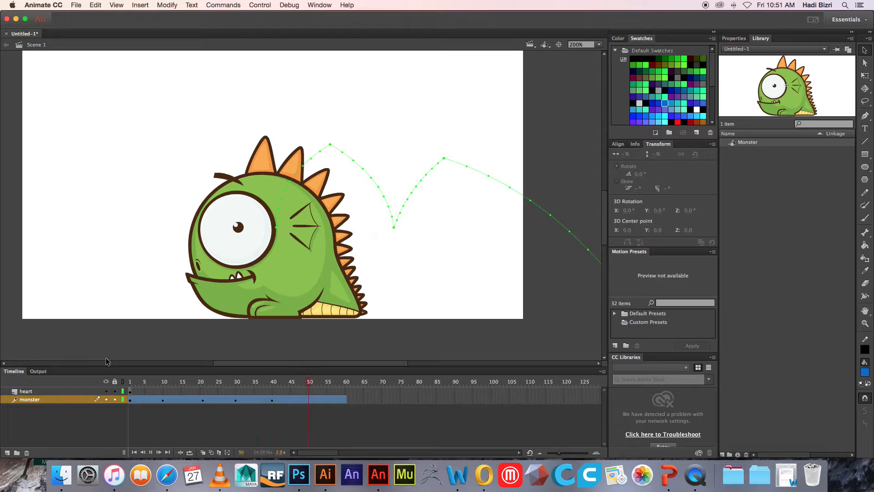
drag(336, 306, 348, 311)
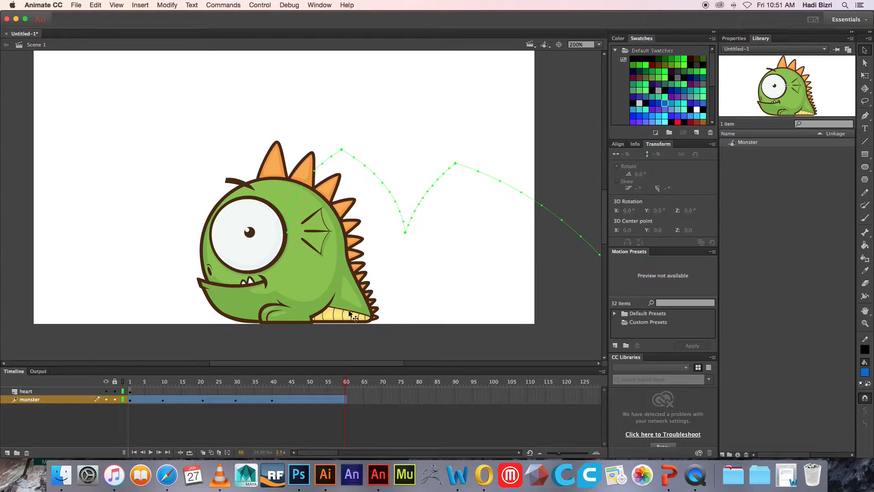
key(super+minus)
drag(383, 285, 400, 280)
key(super+equal)
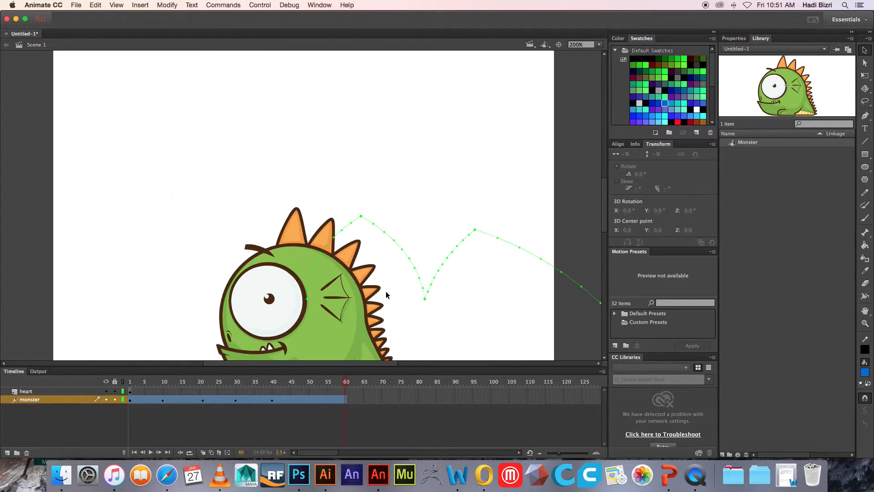
scroll(380, 319, down, 3)
Open the Monster symbol from frame 40 and extend its eyebrow, pupil, wing and monster layers to frame 15
drag(343, 390, 273, 385)
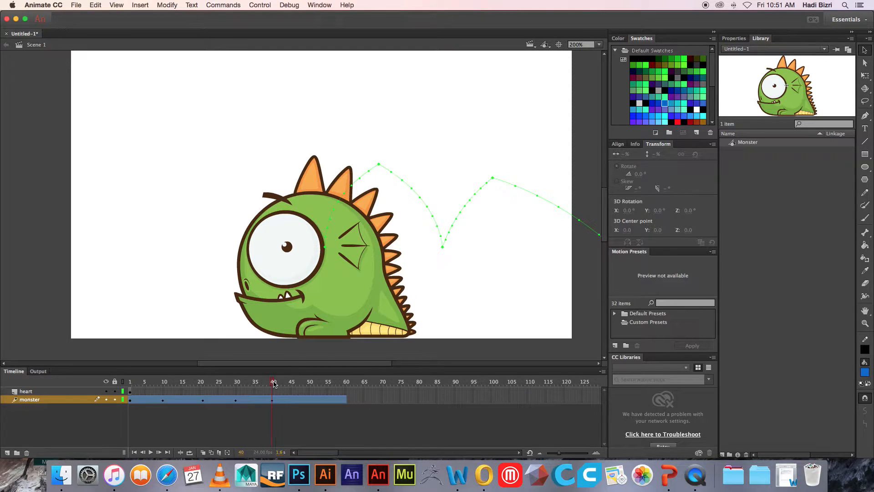
double_click(358, 264)
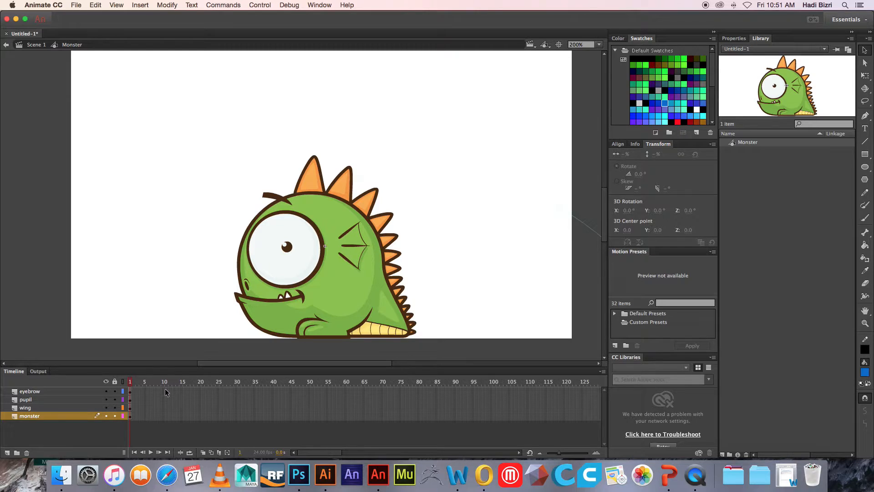
drag(180, 392, 181, 420)
click(183, 420)
drag(182, 391, 181, 418)
click(182, 391)
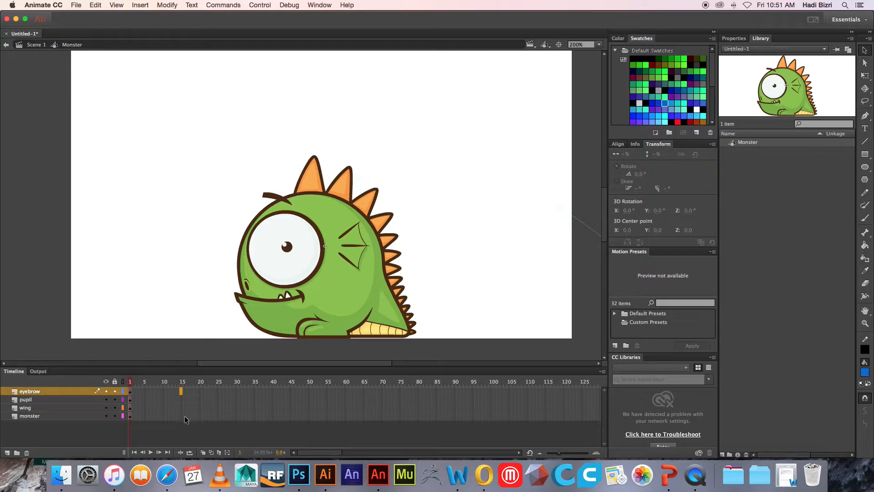
shift+click(182, 418)
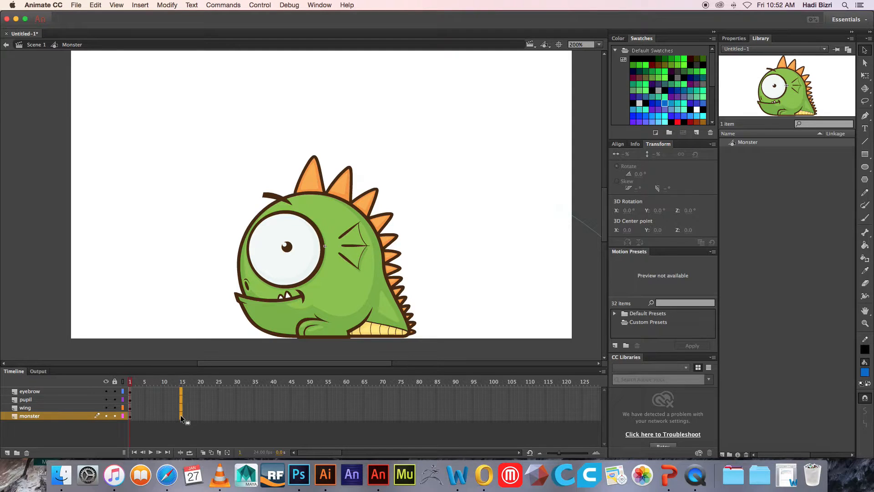
right_click(181, 414)
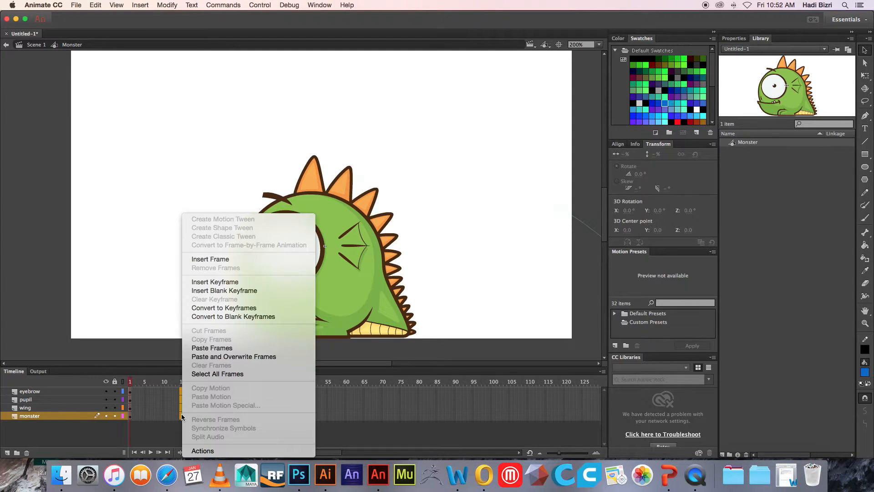
click(234, 262)
click(218, 444)
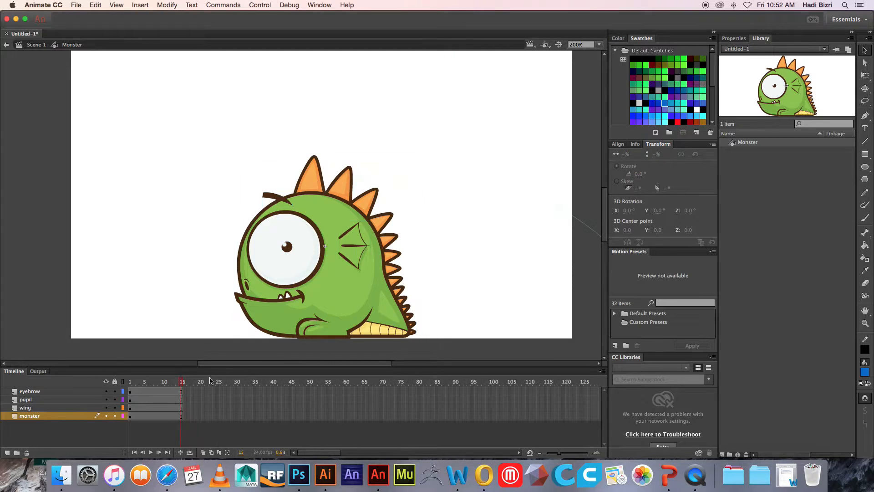
Create a classic tween on the wing layer inside the Monster symbol
click(354, 267)
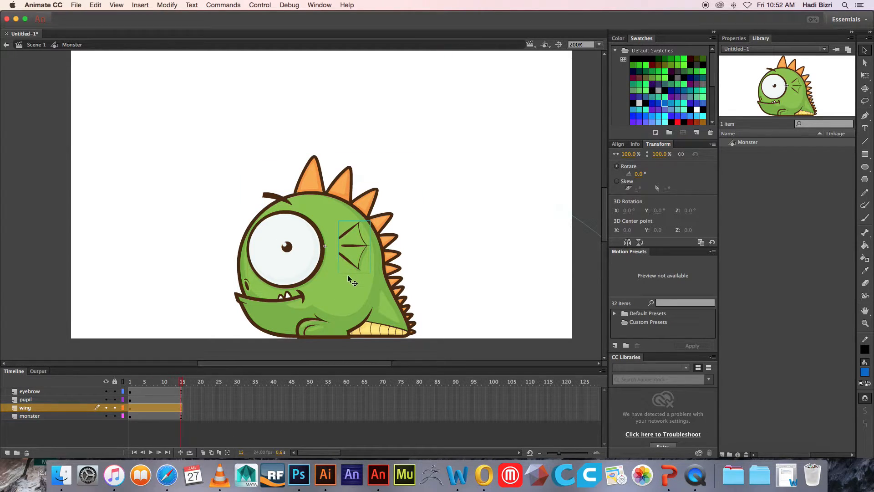
right_click(175, 408)
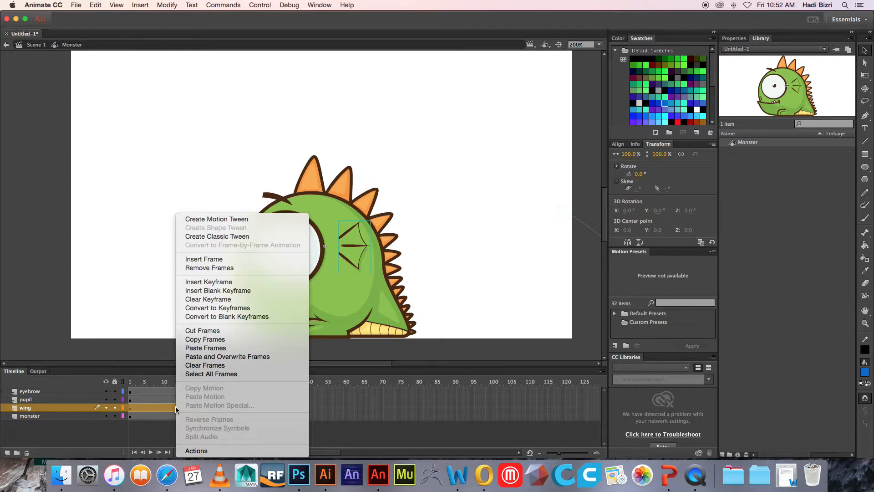
click(248, 237)
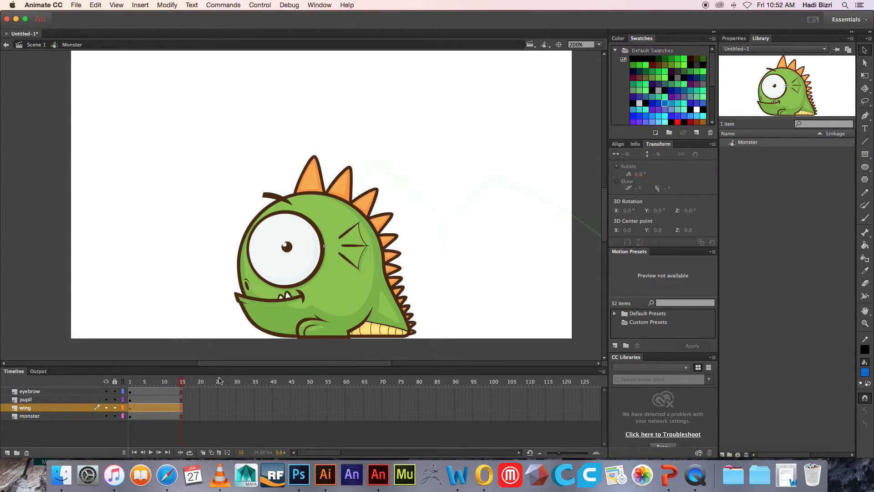
Move the wing's transformation point to the middle of its edge nearest the eye at frame 1
click(194, 431)
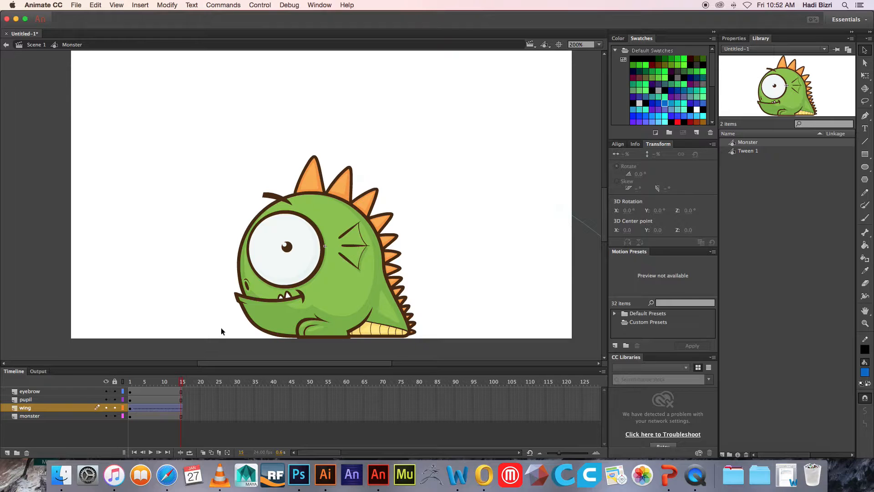
drag(181, 381, 130, 382)
click(130, 410)
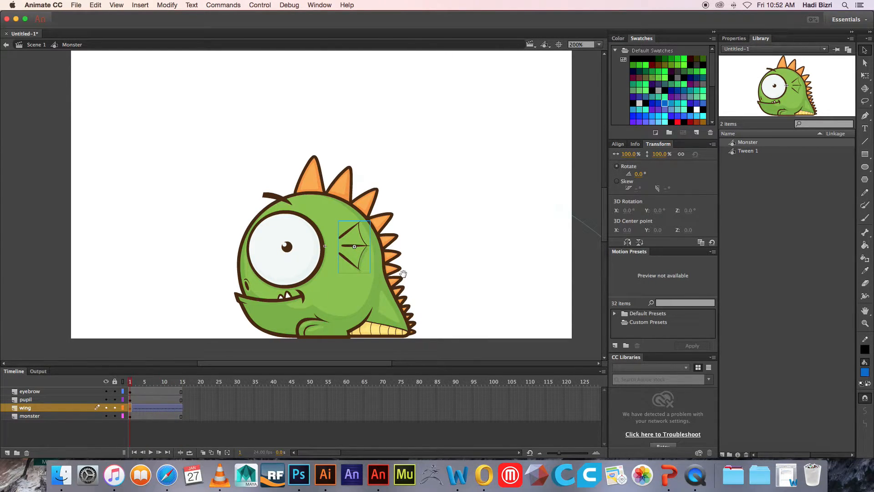
scroll(406, 247, up, 2)
key(super+equal)
scroll(378, 267, left, 3)
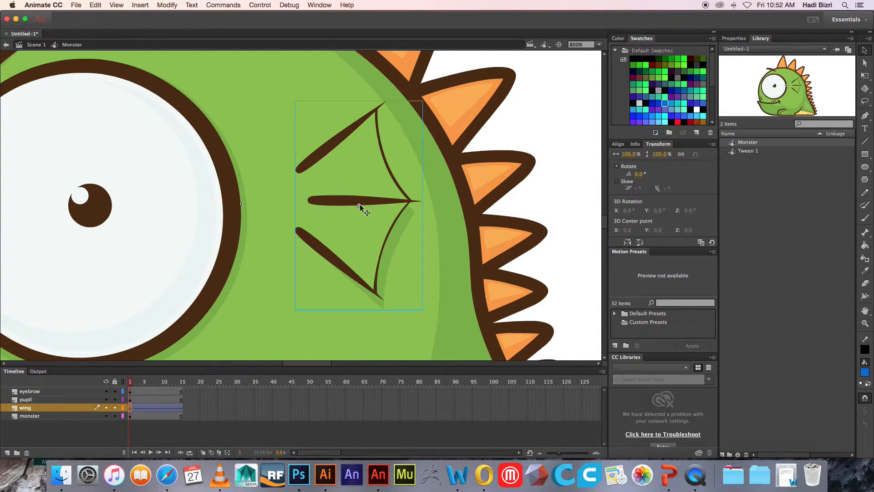
click(866, 75)
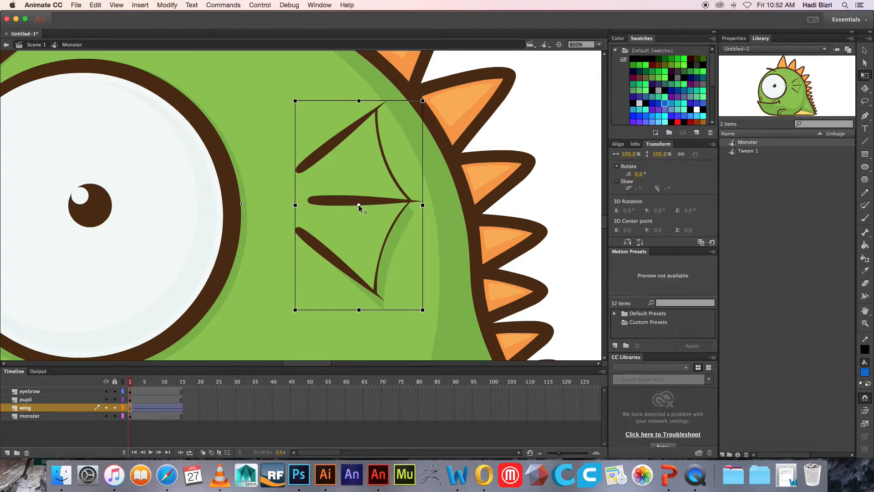
drag(359, 205, 296, 206)
mouse_move(423, 205)
mouse_down()
mouse_move(327, 205)
mouse_move(414, 205)
mouse_up()
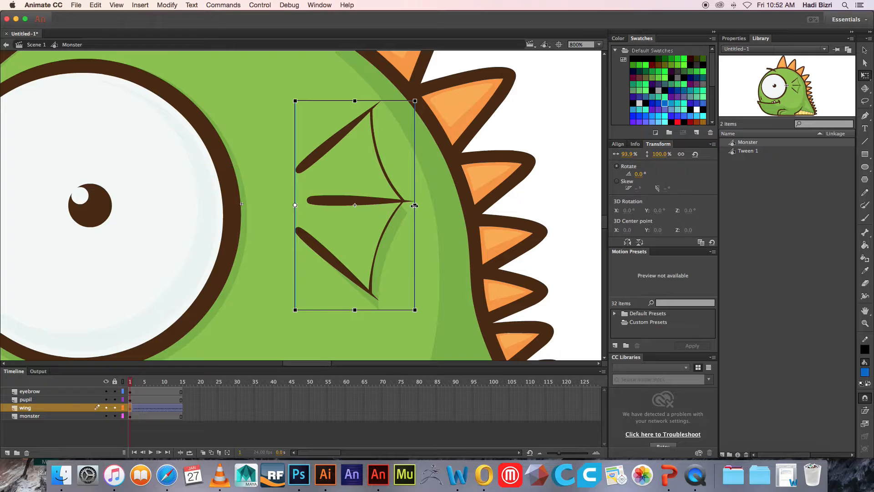
key(super+z)
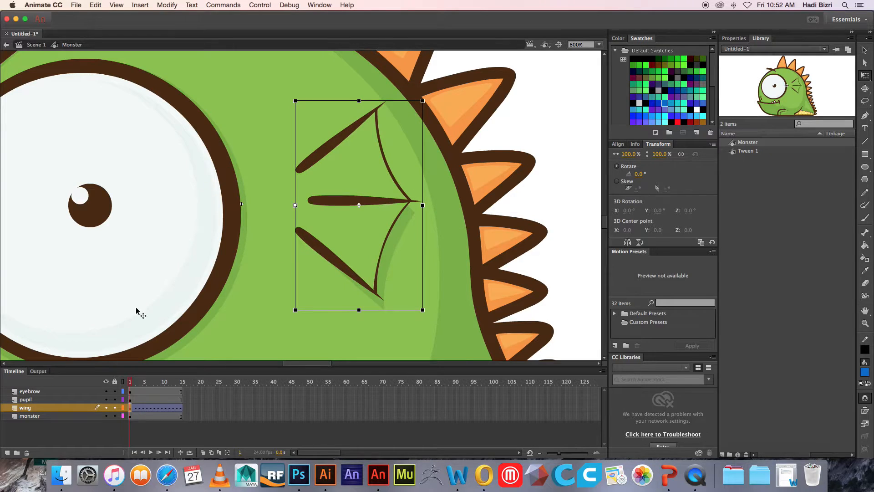
Insert a keyframe at frame 15 of the wing layer
click(180, 409)
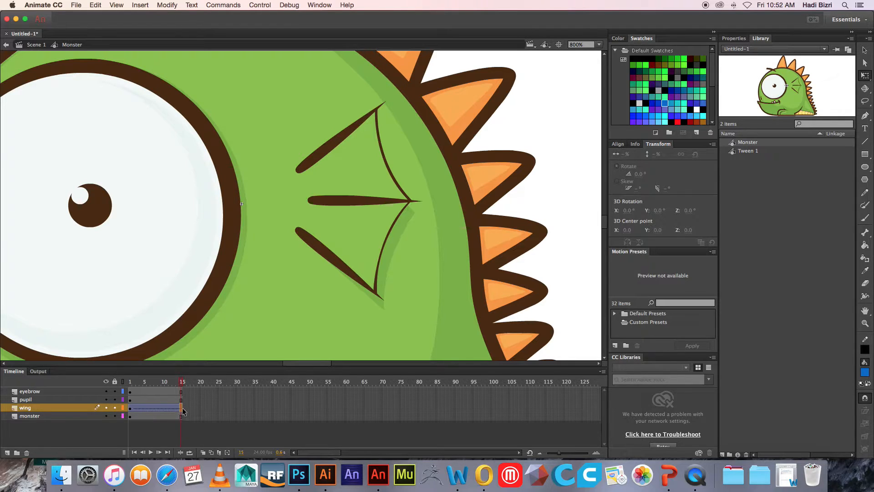
right_click(180, 407)
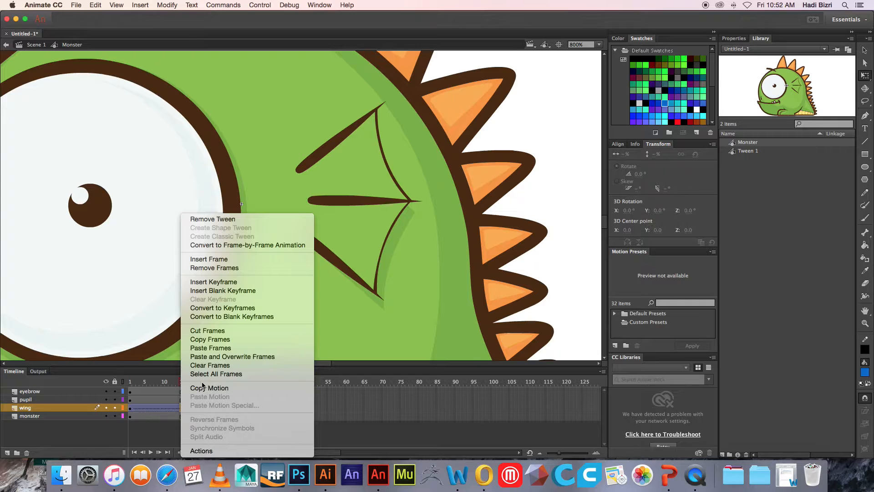
click(228, 283)
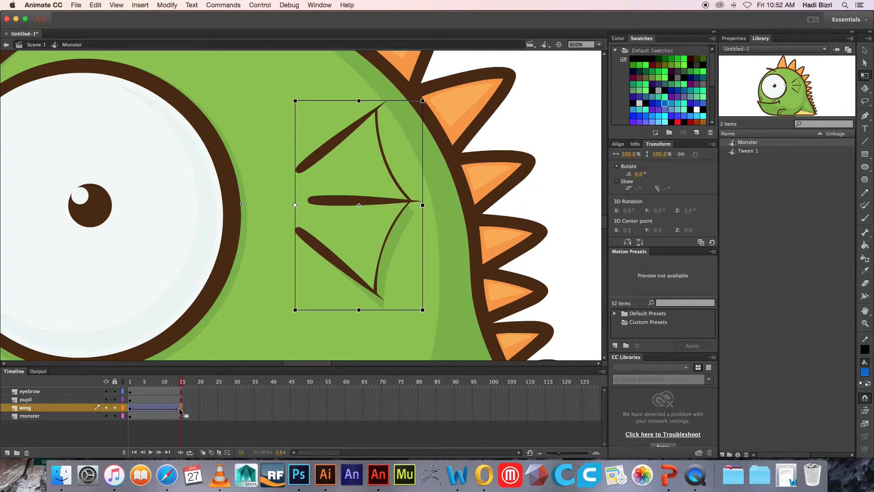
Insert a wing keyframe at frame 8, squeeze the wing horizontally to about 18% width, and play back the flap
drag(181, 384, 156, 384)
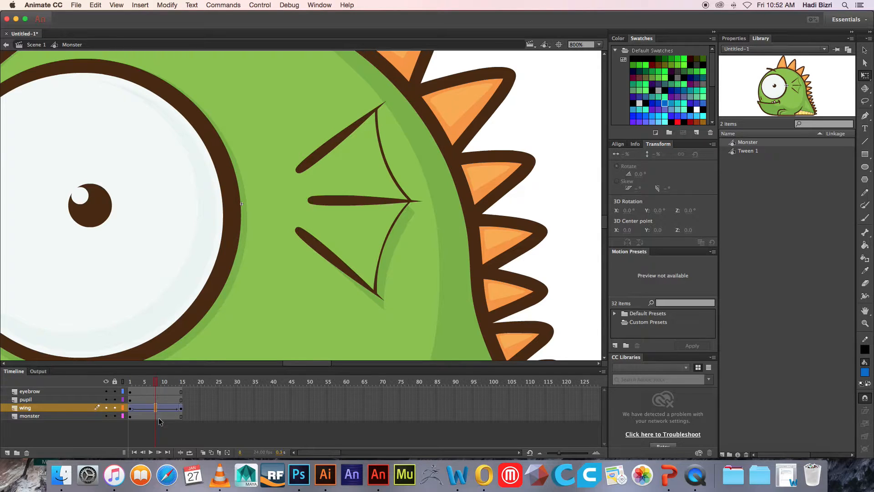
key(F6)
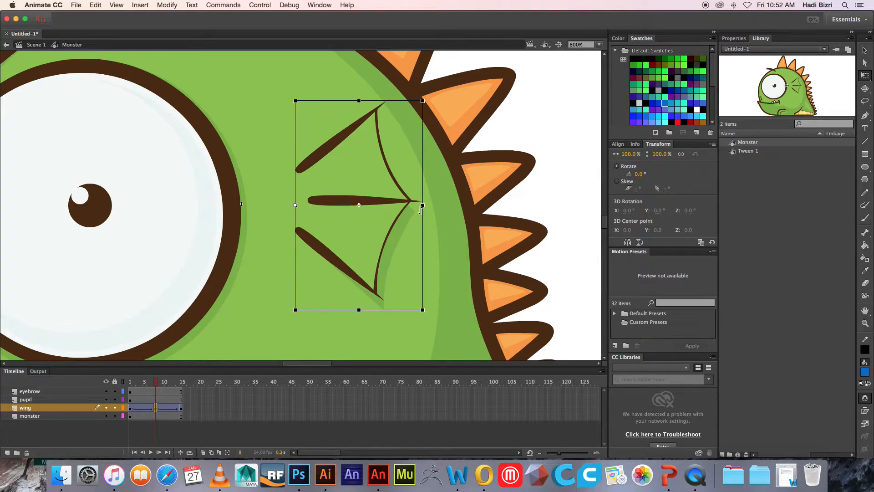
drag(422, 205, 317, 211)
key(super+minus)
key(super+minus)
drag(440, 277, 448, 280)
key(Return)
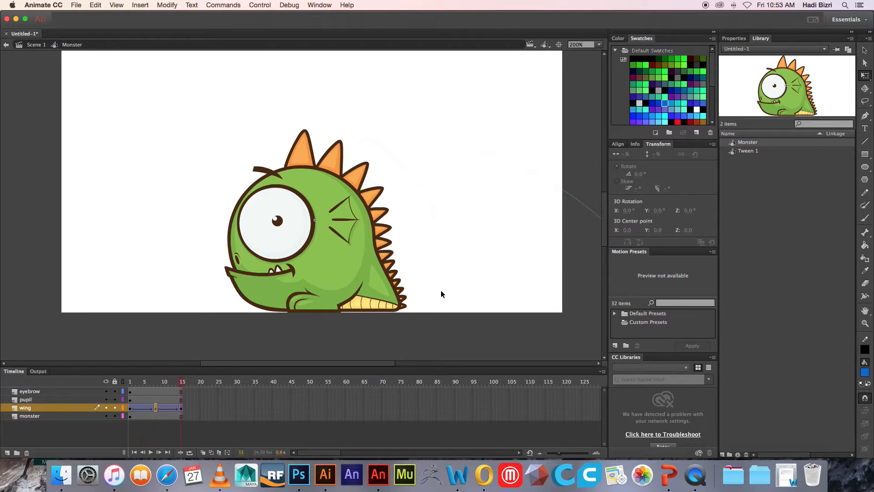
Retime the wing flap: move the squeezed keyframe to frame 5, copy frame 1 to frame 9 and the squeezed keyframe to frame 12
click(155, 408)
drag(154, 408, 146, 409)
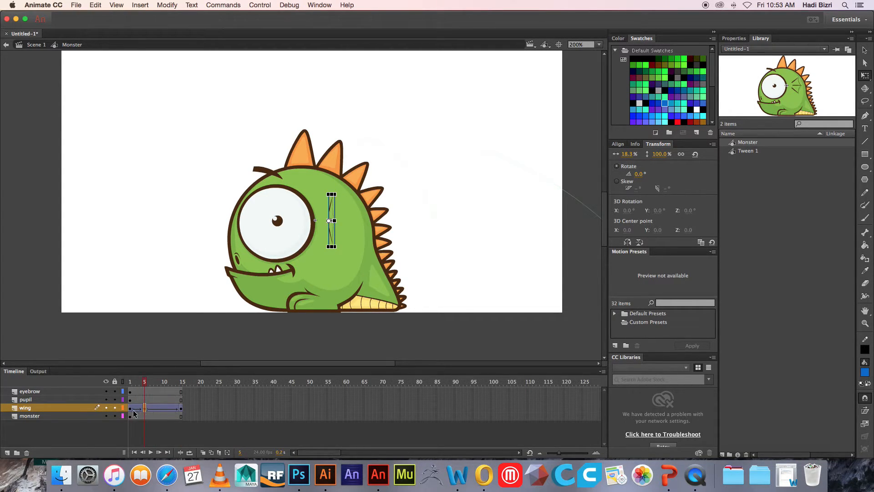
click(131, 409)
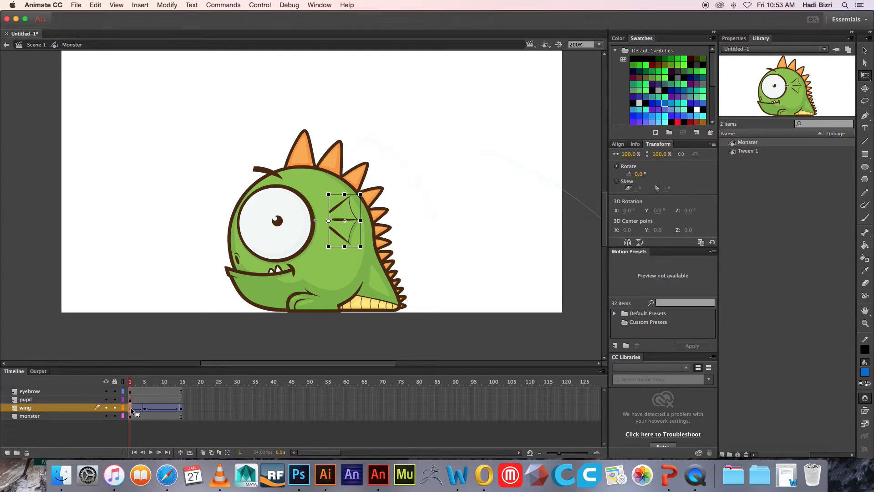
drag(131, 410, 158, 412)
click(144, 409)
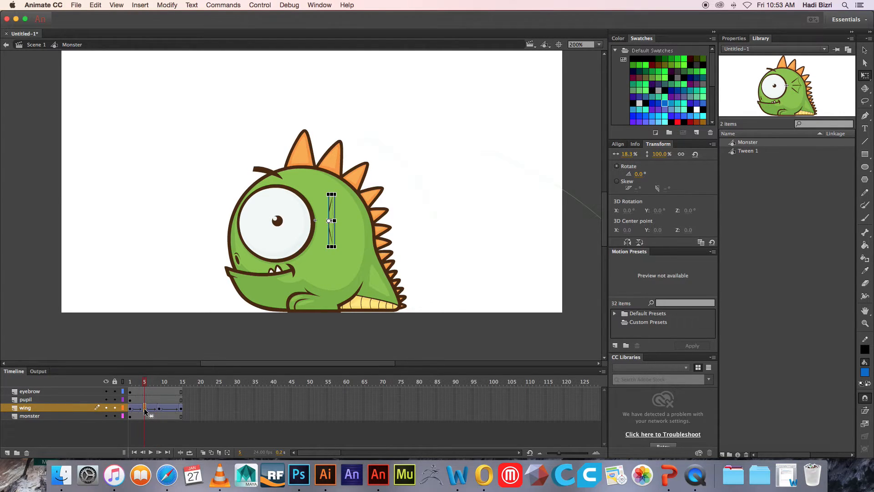
drag(144, 411, 171, 411)
key(Return)
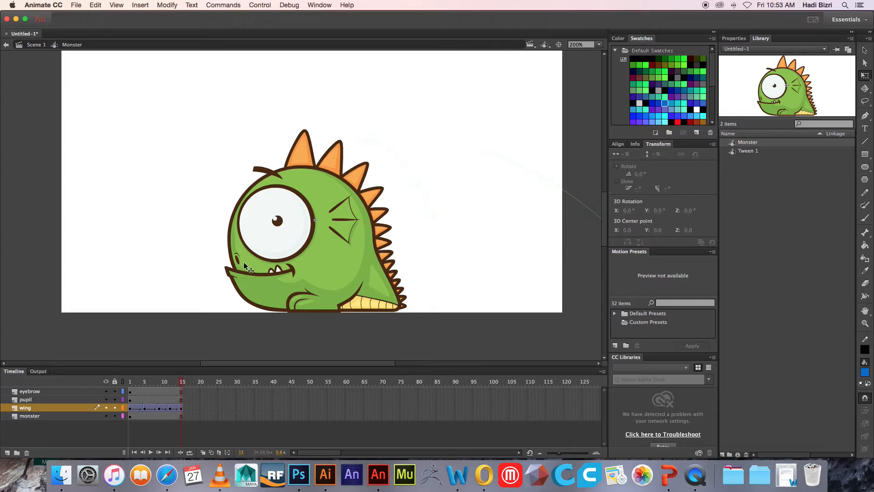
Create a classic tween on the pupil layer and insert a keyframe at frame 15
click(278, 222)
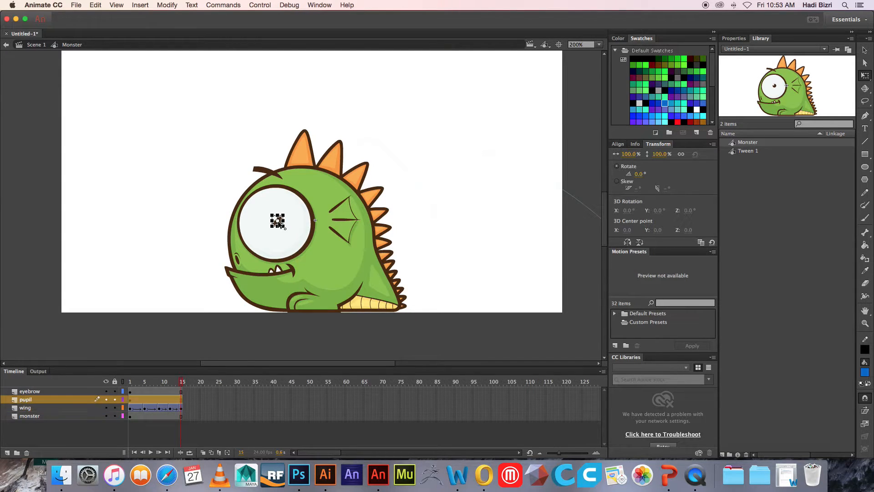
click(865, 50)
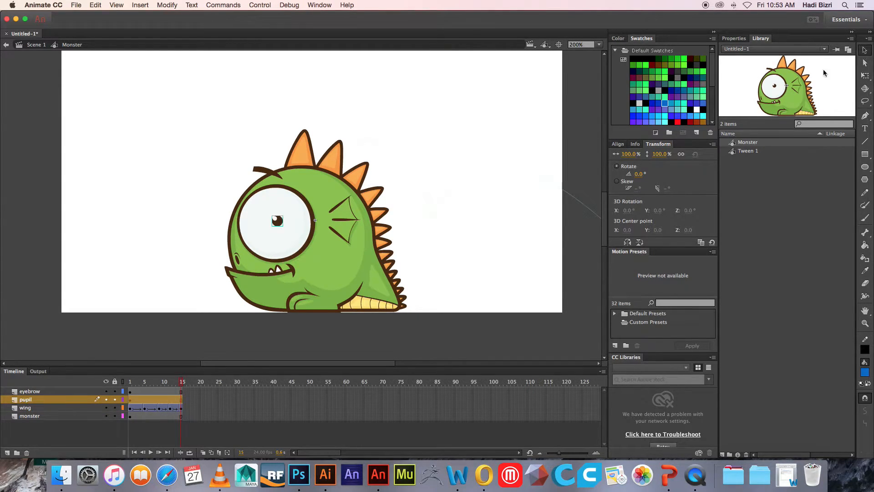
right_click(155, 399)
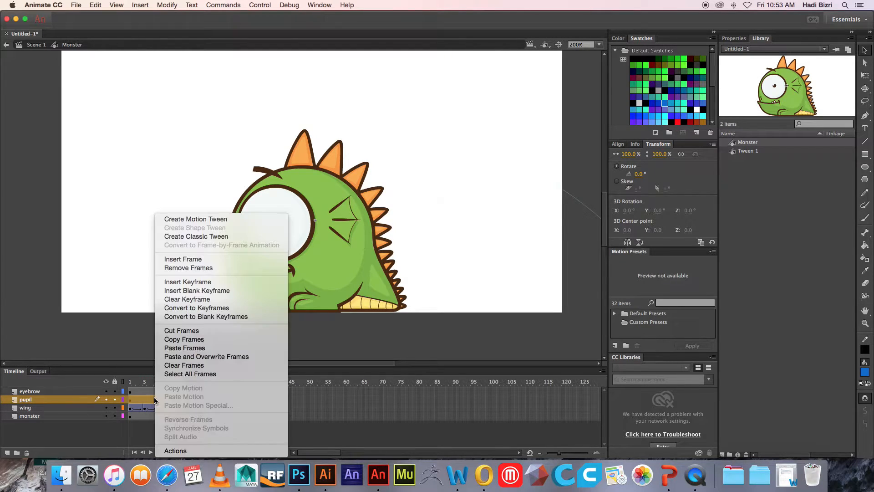
click(219, 237)
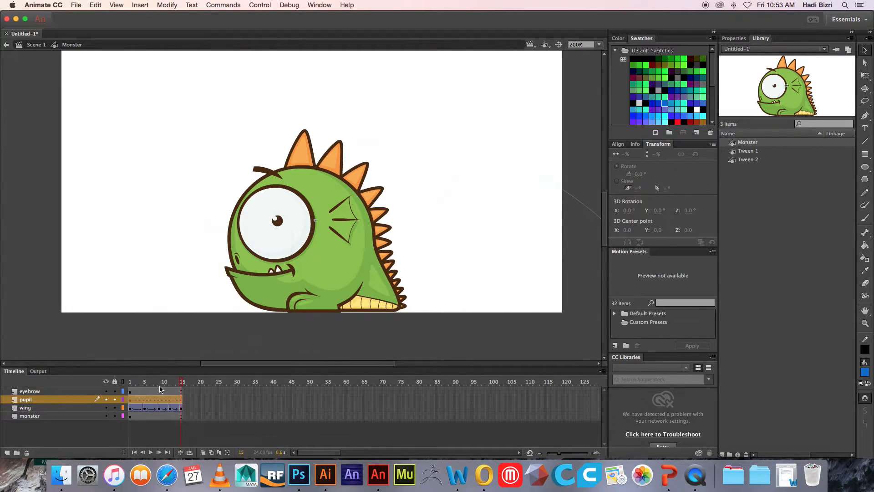
click(180, 400)
key(F6)
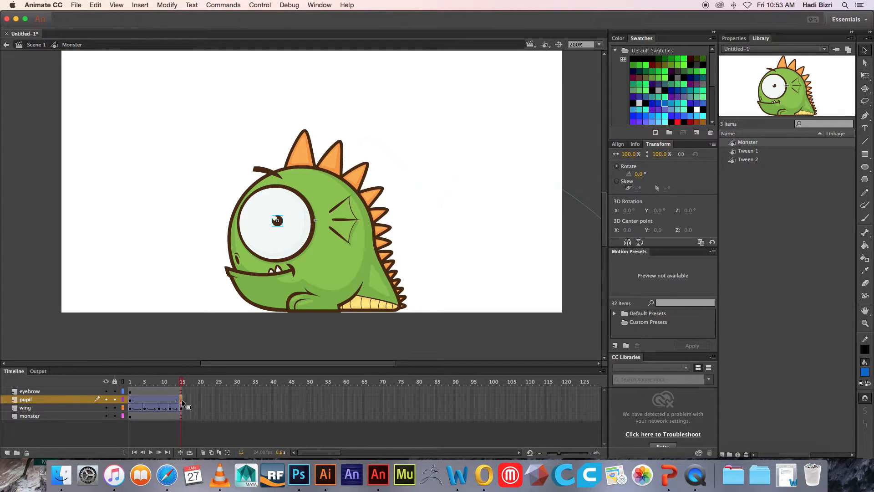
Move the pupil down within the eye at frame 5 and toward the eye's front side at frame 11
drag(182, 384, 145, 386)
drag(279, 227, 271, 248)
drag(146, 382, 166, 383)
drag(277, 233, 265, 219)
Play back the pupil and wing animation from the first frame
drag(168, 385, 80, 385)
key(Return)
key(Return)
key(Return)
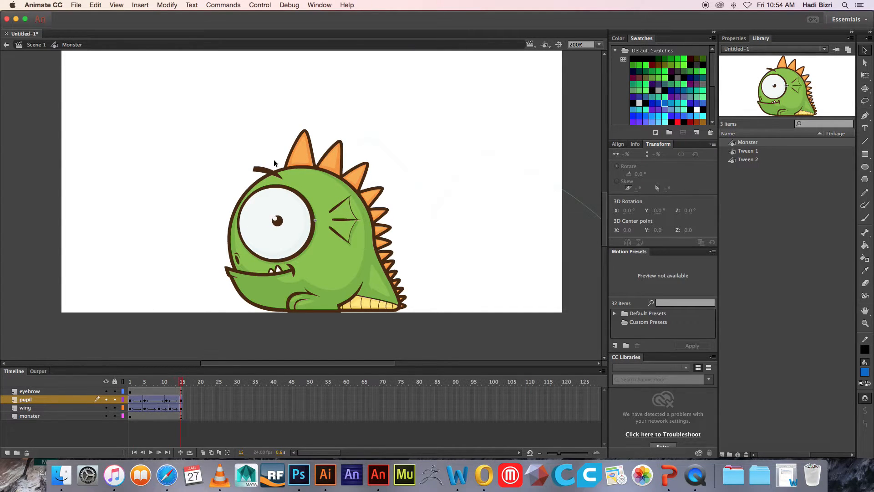
Create a classic tween on the eyebrow layer and insert a keyframe at frame 15
click(258, 172)
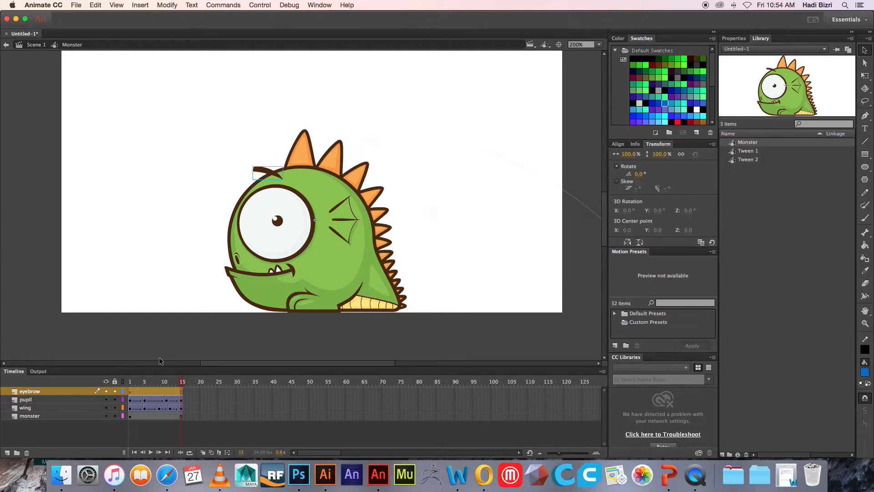
right_click(148, 400)
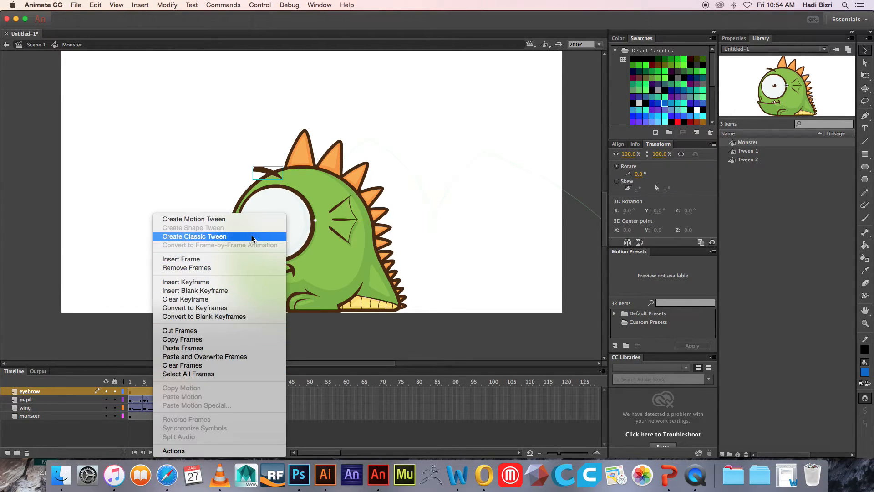
click(182, 236)
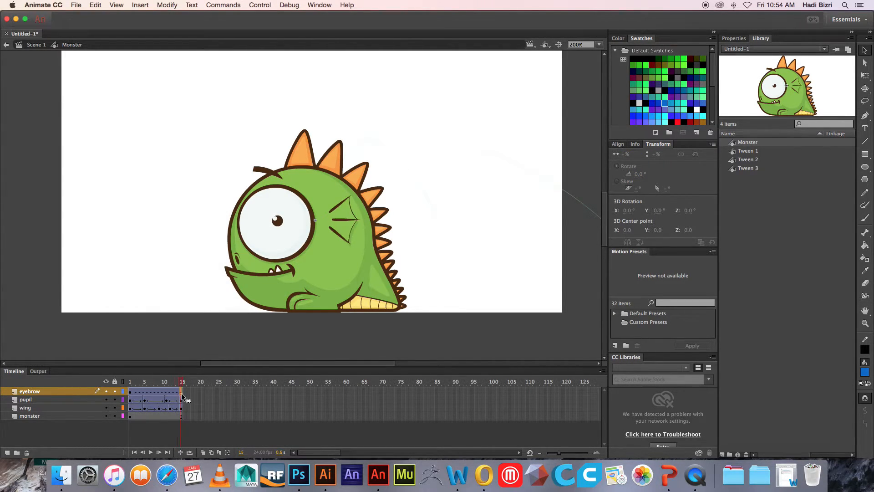
At frame 8, raise the eyebrow above the head and rotate it to -30°, then scrub back to frame 1
click(156, 391)
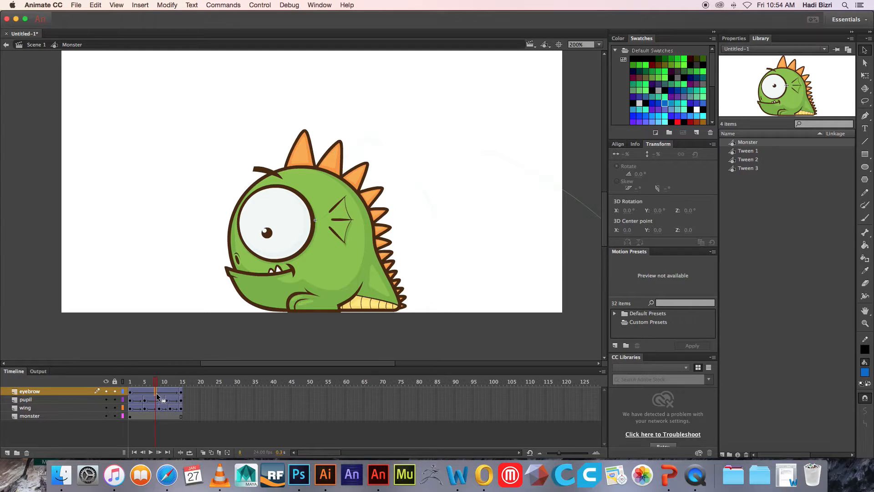
drag(278, 173, 277, 163)
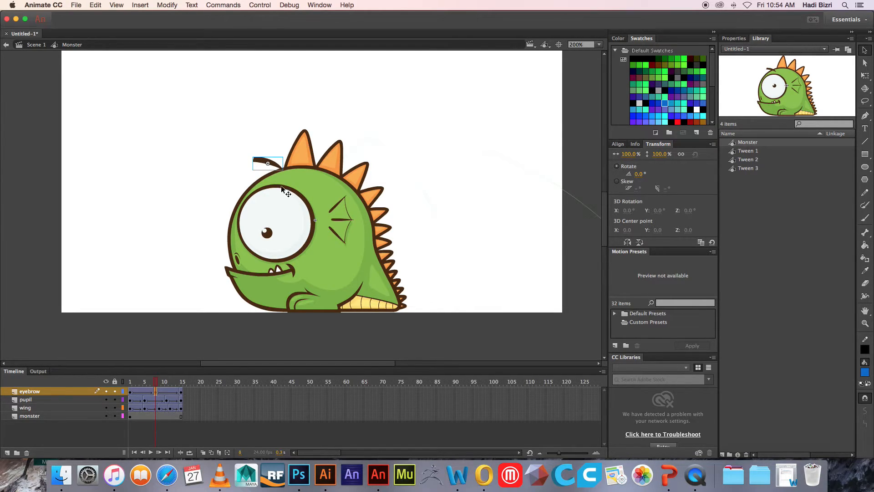
mouse_move(155, 384)
mouse_down()
mouse_move(143, 384)
mouse_move(187, 381)
mouse_move(158, 381)
mouse_up()
click(266, 162)
click(864, 75)
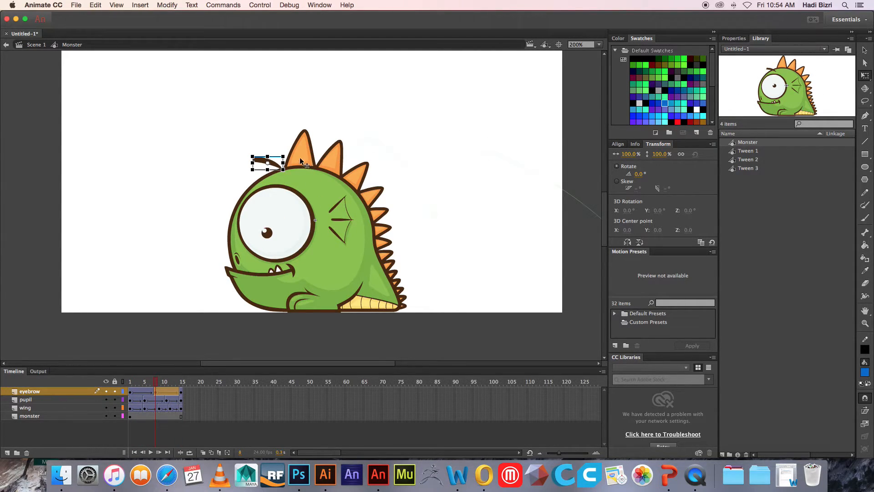
click(279, 152)
click(266, 162)
drag(250, 156, 250, 162)
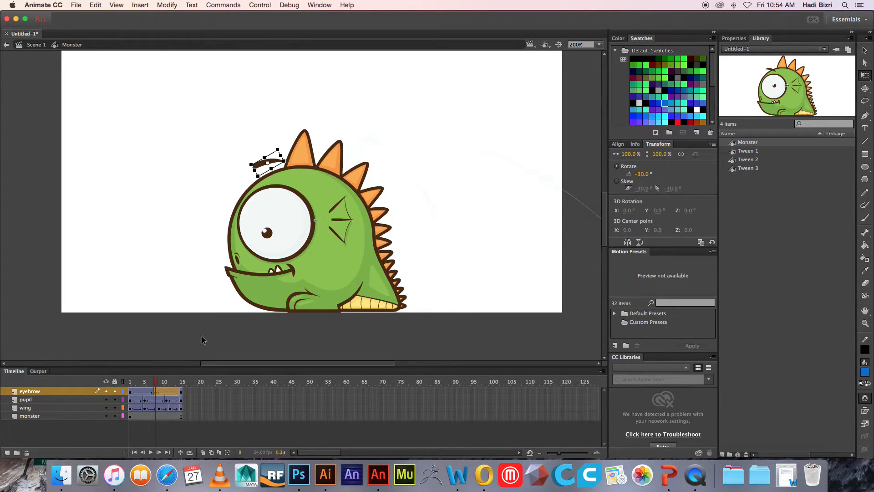
click(127, 382)
mouse_move(126, 380)
mouse_down()
mouse_move(204, 371)
mouse_move(118, 368)
mouse_up()
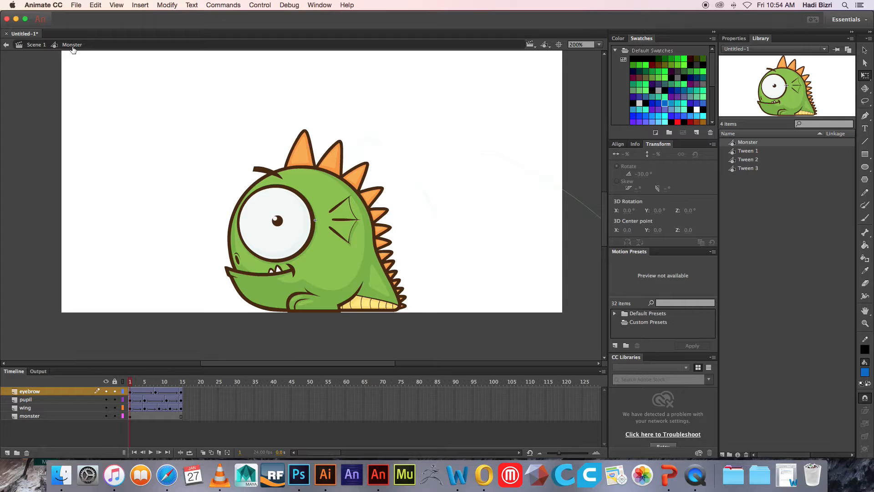
Return to Scene 1 and test the movie to check the hop together with the Monster's wing, pupil and eyebrow animation
click(35, 47)
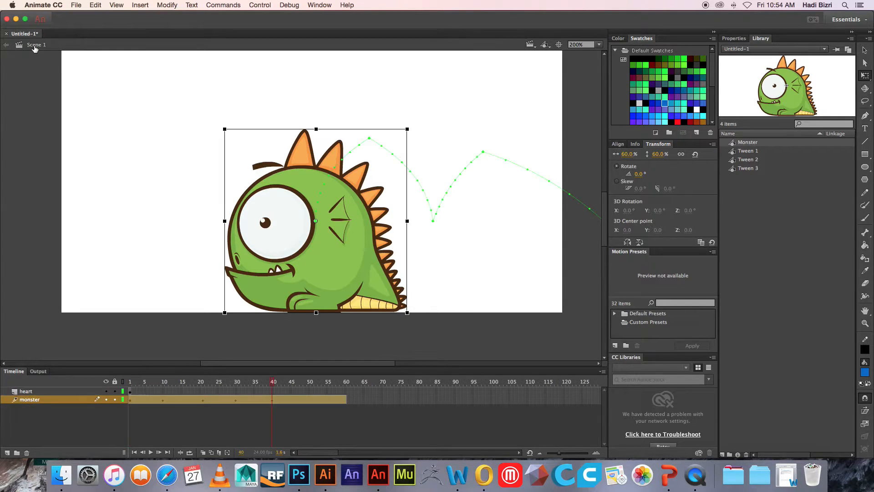
key(super+1)
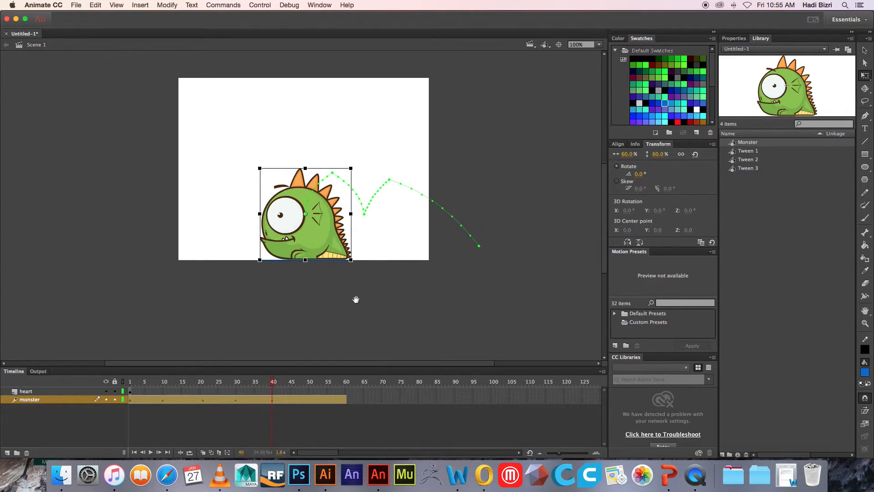
drag(359, 298, 362, 309)
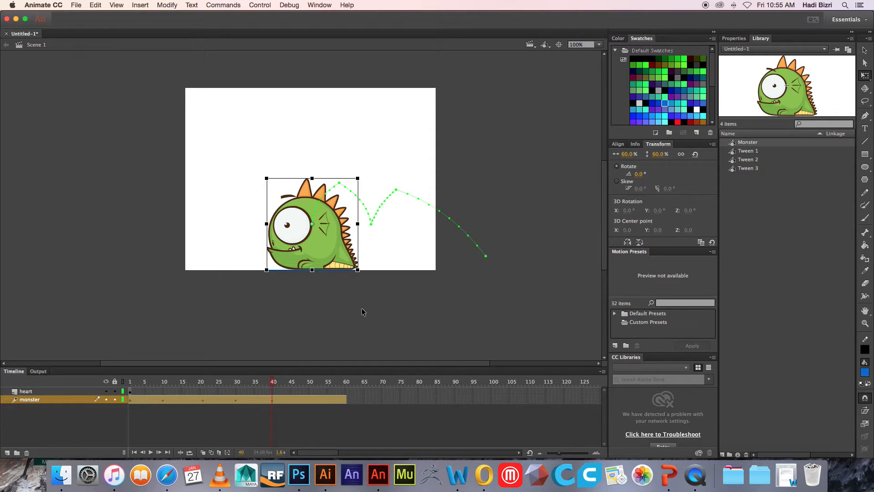
key(Return)
key(super+Return)
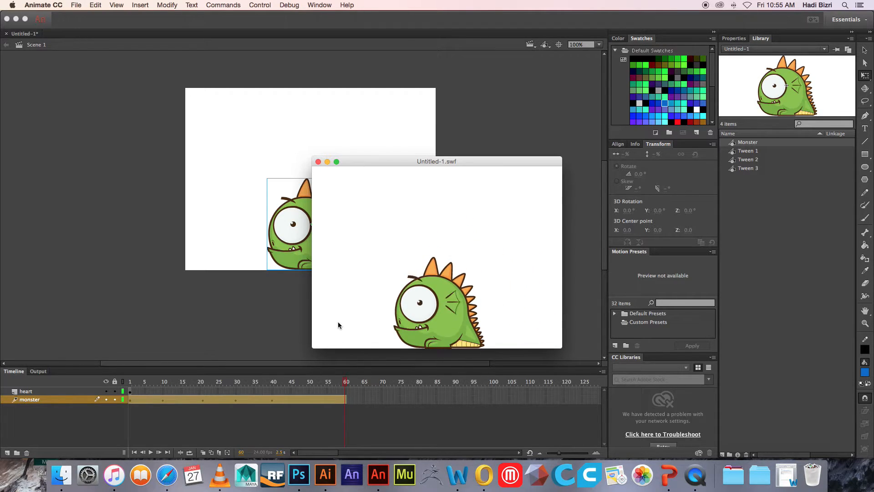
click(318, 161)
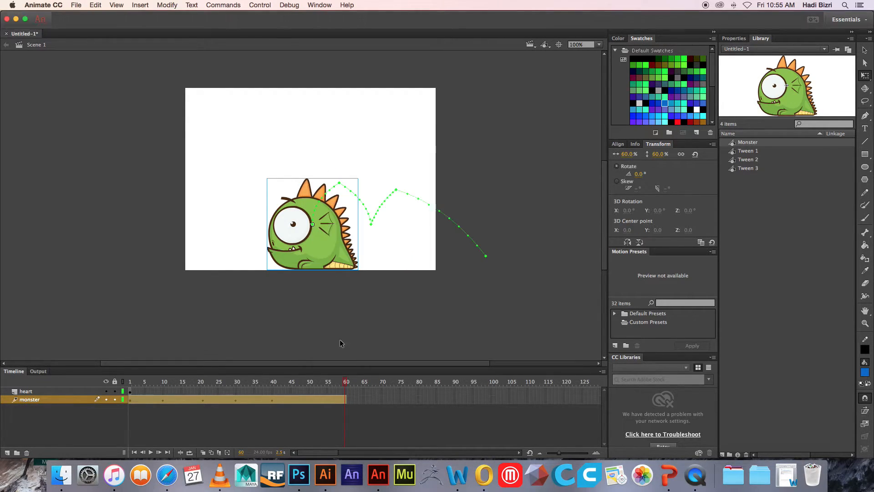
Shift the heart layer's first keyframe to frame 45 and move the heart thought bubble onto the stage just above the monster's head
drag(287, 336, 313, 339)
drag(347, 382, 290, 391)
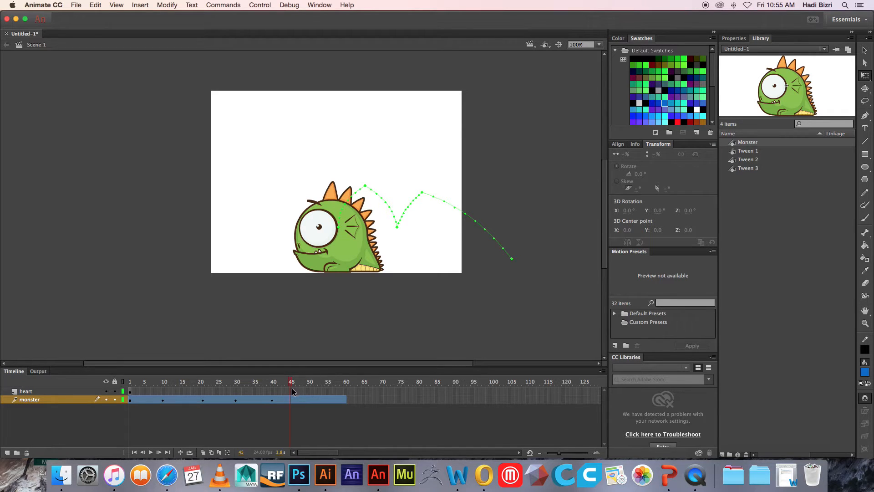
click(129, 391)
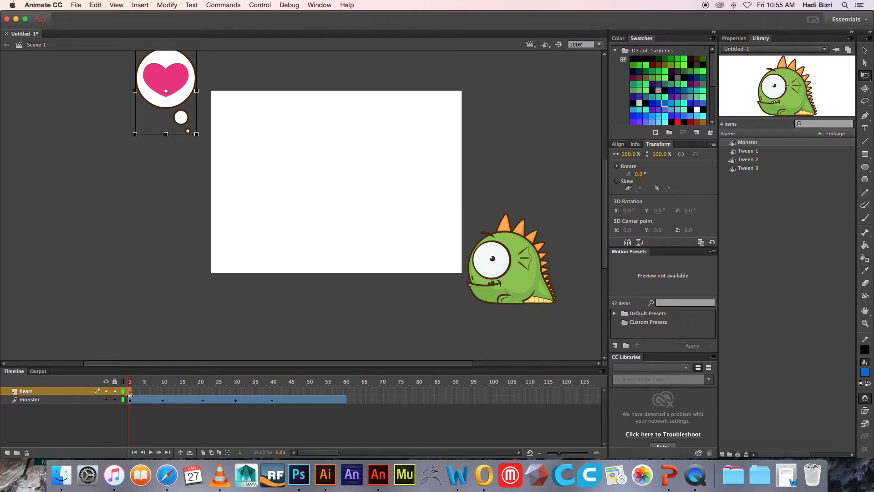
drag(131, 392, 291, 394)
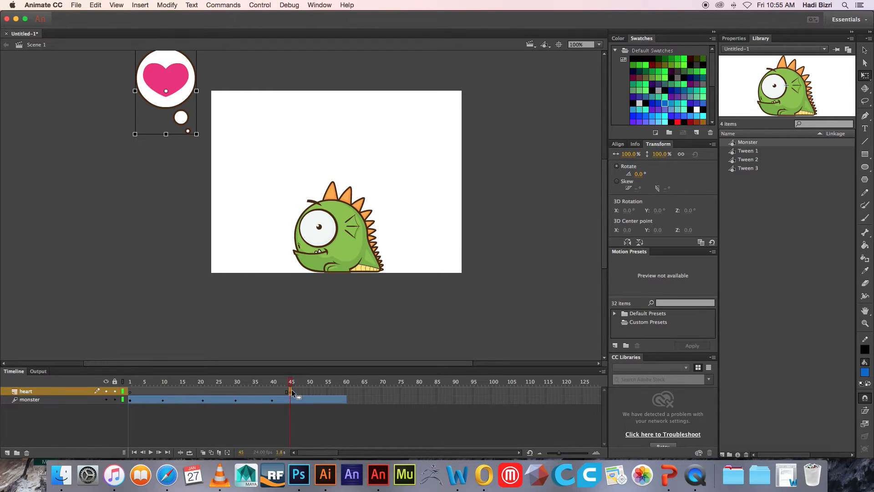
drag(184, 83, 284, 141)
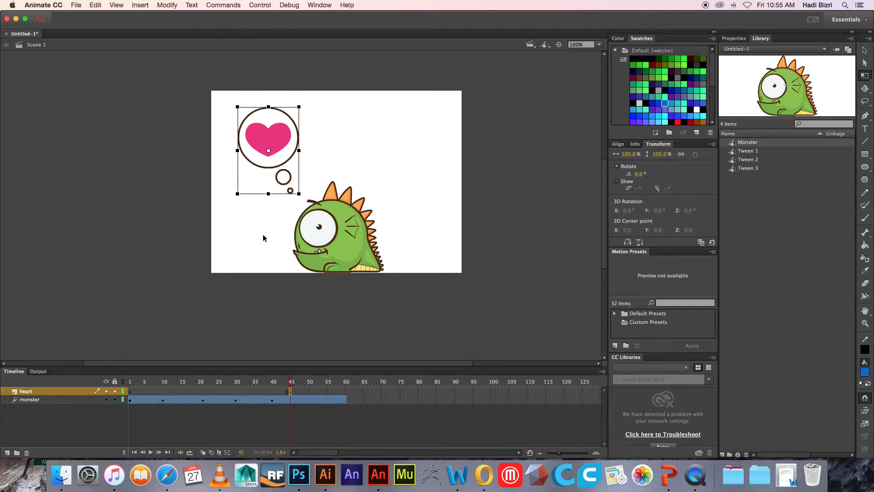
click(198, 248)
click(272, 146)
Insert frames on the heart layer up to frame 60 and on both the heart and monster layers up to frame 80
click(345, 391)
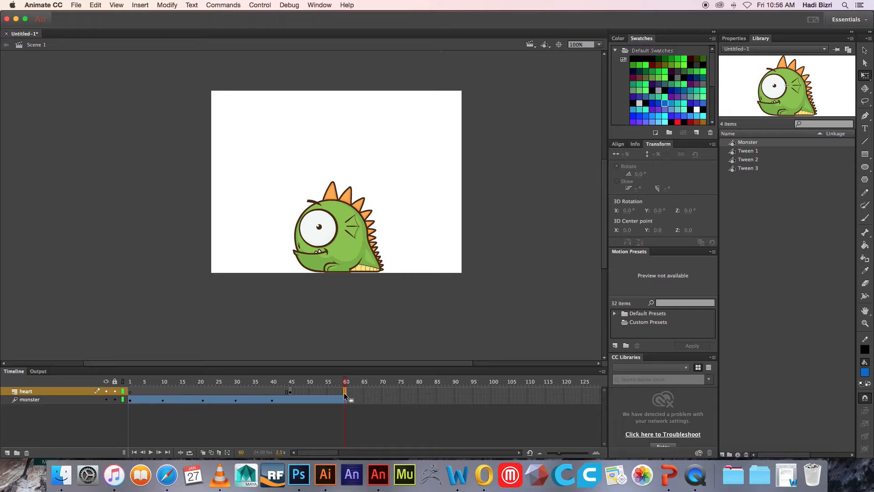
right_click(343, 393)
click(386, 257)
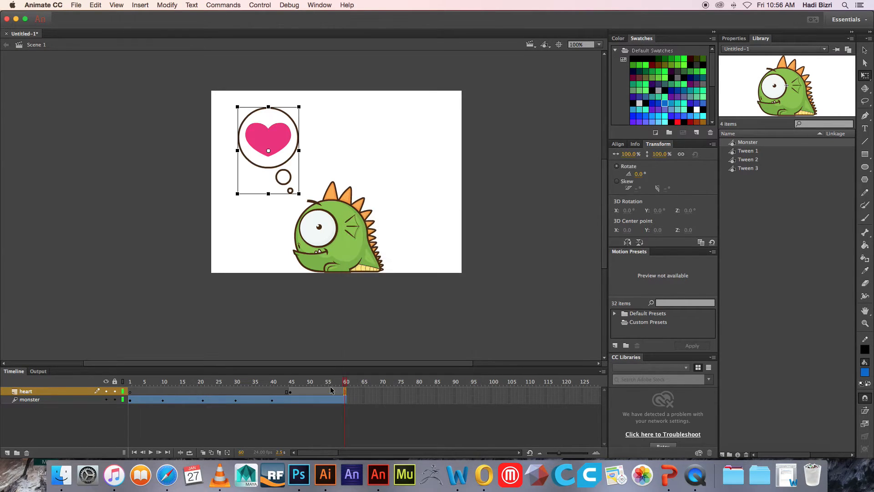
mouse_move(344, 381)
mouse_down()
mouse_move(304, 382)
mouse_move(345, 386)
mouse_up()
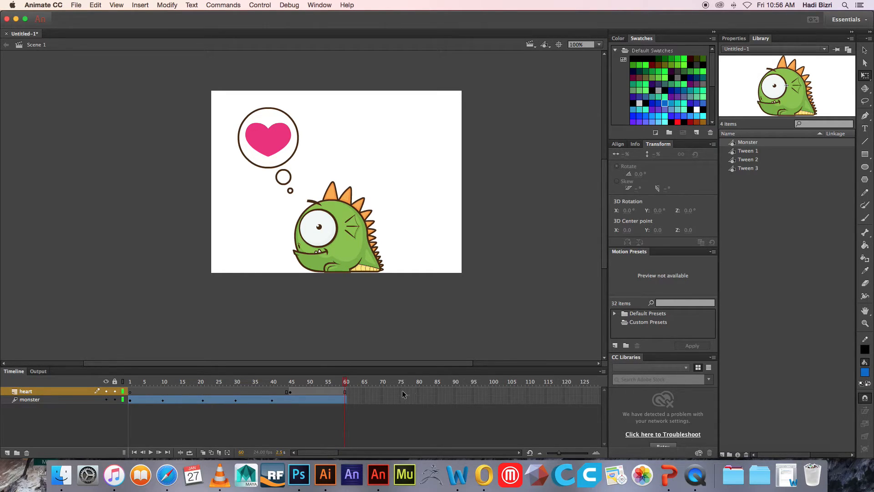
drag(418, 389, 417, 399)
key(F5)
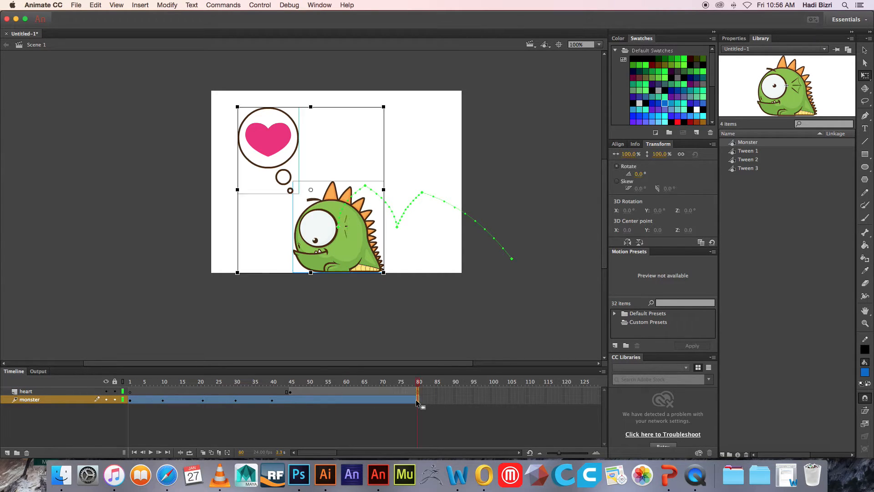
Add a layer named mask above the heart layer and insert a blank keyframe on it at frame 45
click(299, 394)
click(296, 391)
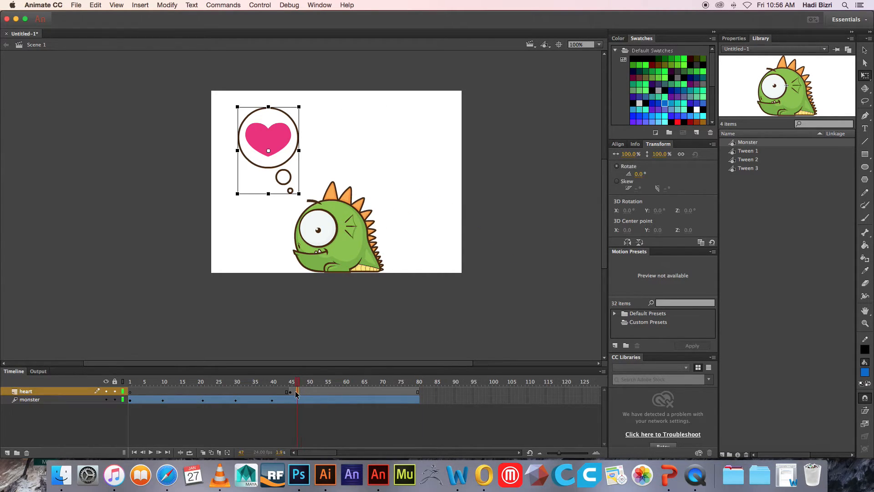
click(294, 393)
click(7, 453)
click(33, 392)
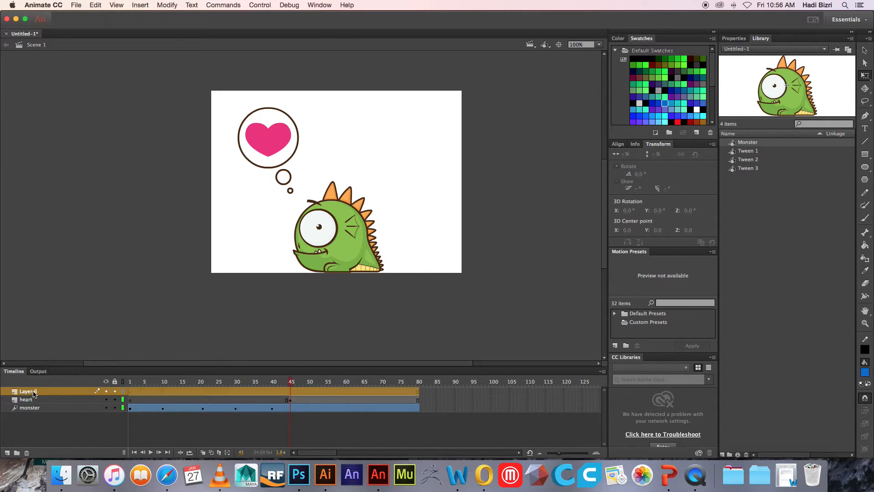
double_click(33, 392)
text(ma)
key(Return)
click(348, 438)
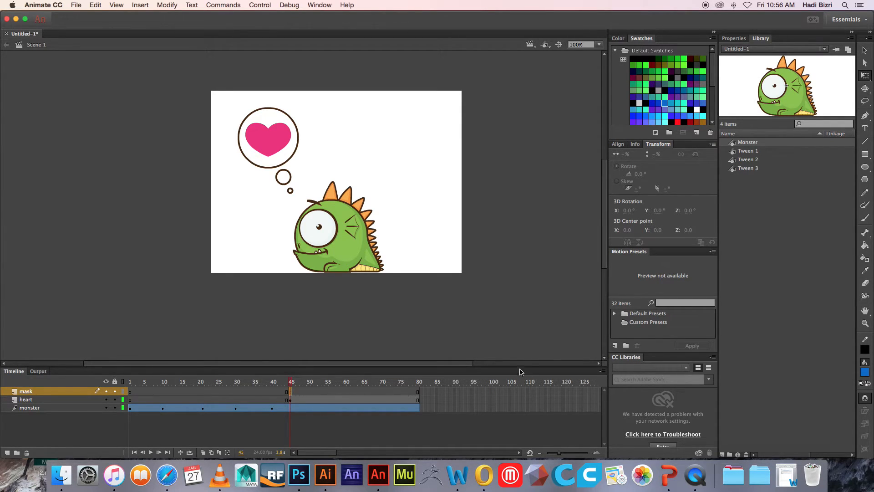
Draw a small blue oval between the thought bubble and the monster's eye and remove its outline
click(865, 168)
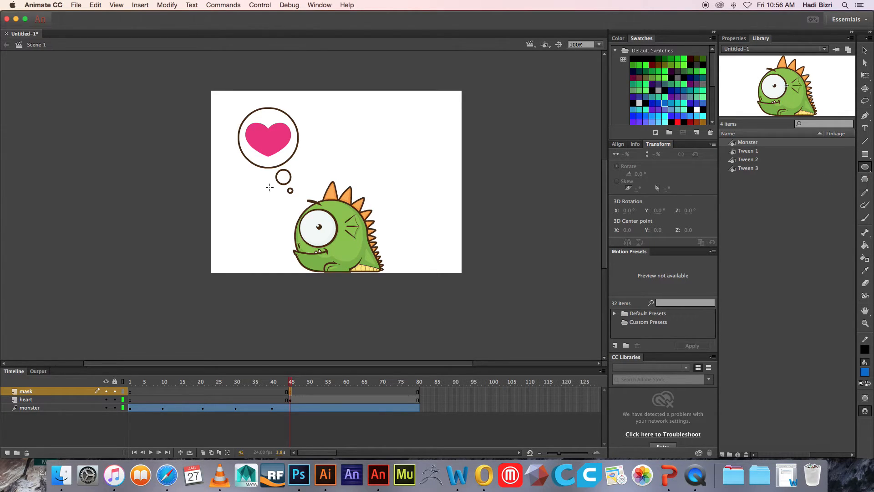
drag(272, 215, 318, 196)
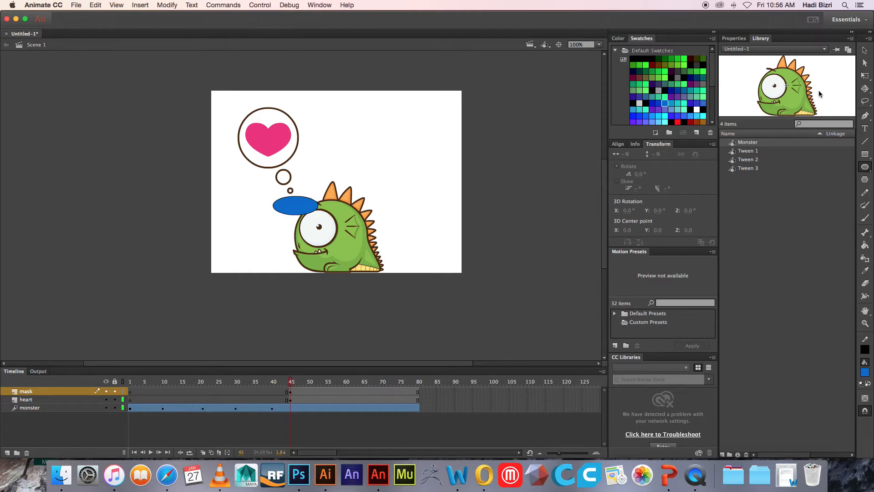
click(862, 51)
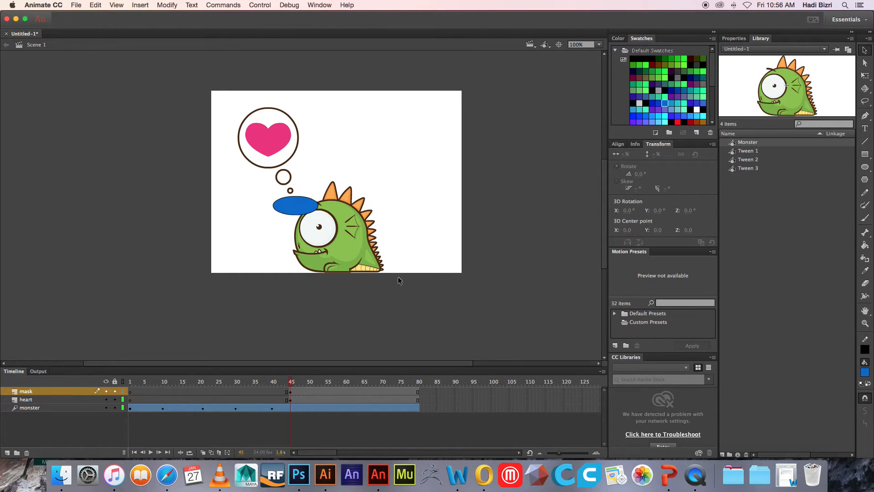
click(295, 199)
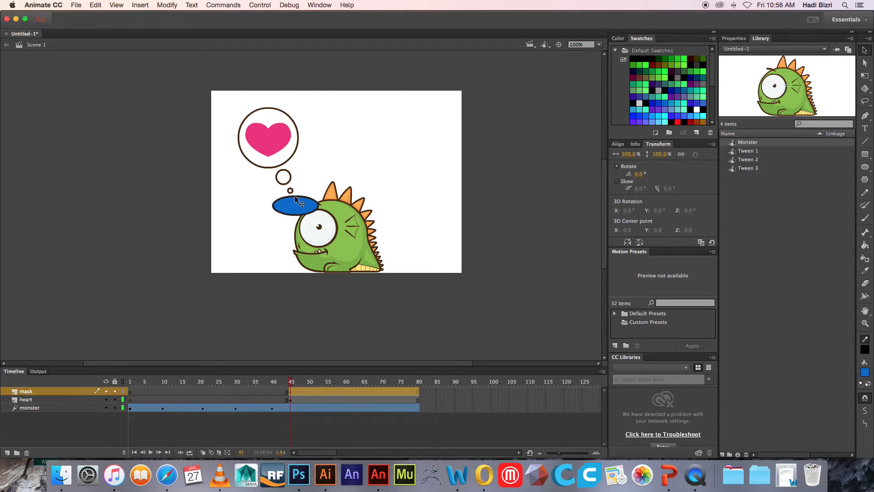
click(294, 196)
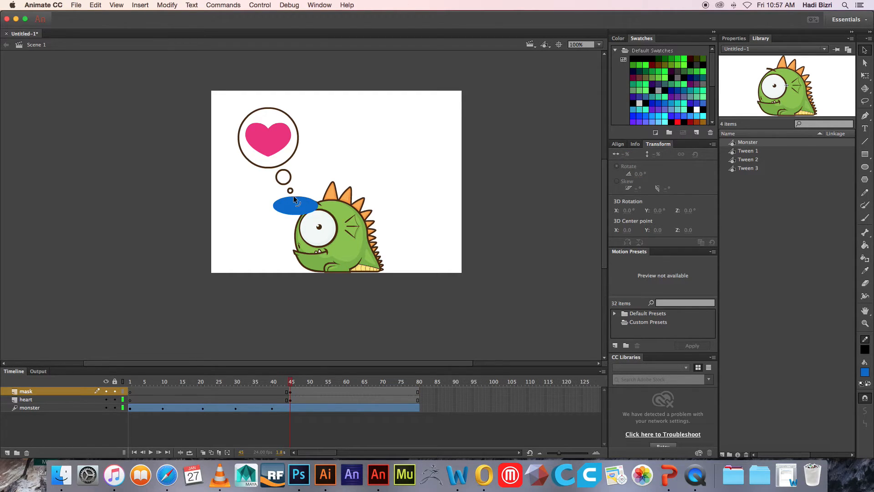
Reshape the blue oval into a blob large enough to cover the thought bubble, and place it below the bubble over the monster
drag(293, 195, 293, 152)
drag(297, 199, 272, 148)
click(297, 204)
mouse_move(296, 204)
mouse_down()
mouse_move(268, 133)
mouse_move(296, 203)
mouse_up()
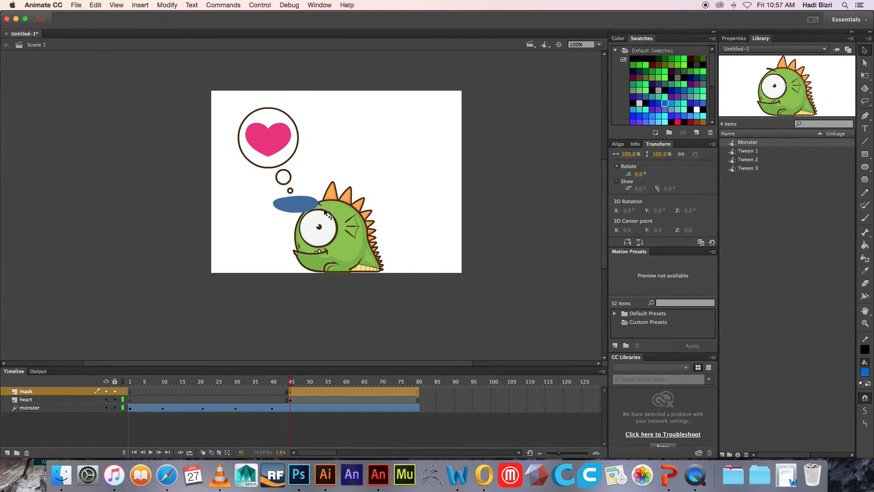
click(289, 294)
drag(296, 204, 270, 239)
click(236, 117)
drag(241, 151, 231, 152)
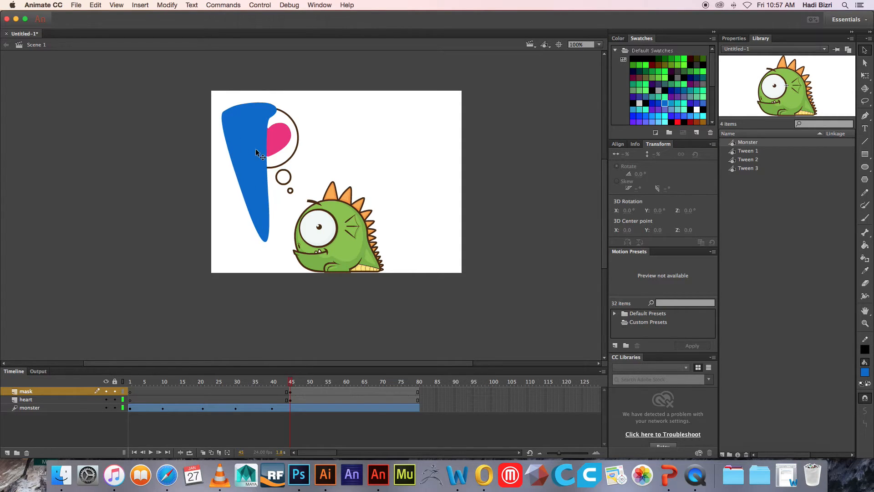
mouse_move(266, 130)
mouse_down()
mouse_move(314, 137)
mouse_move(303, 224)
mouse_move(315, 231)
mouse_move(271, 141)
mouse_move(314, 260)
mouse_move(316, 238)
mouse_up()
click(273, 137)
click(414, 428)
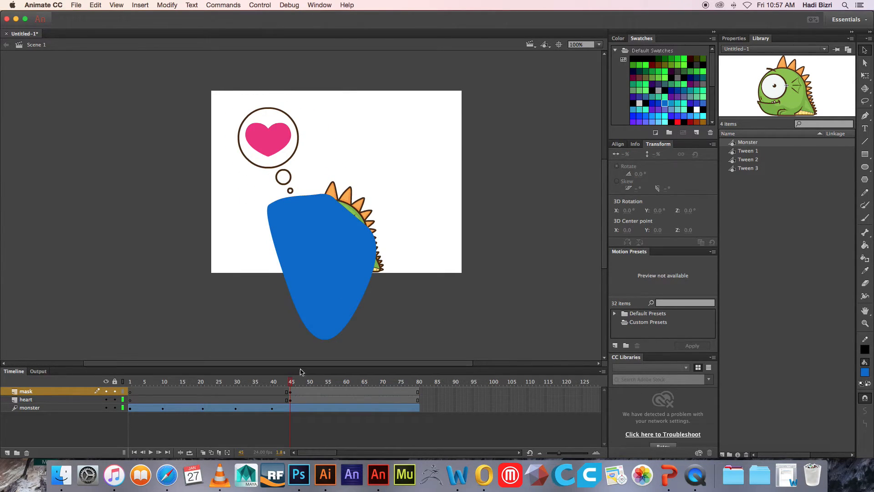
Create a classic tween on the mask layer, insert a keyframe at frame 66 and move the blue shape up over the thought bubble
click(291, 391)
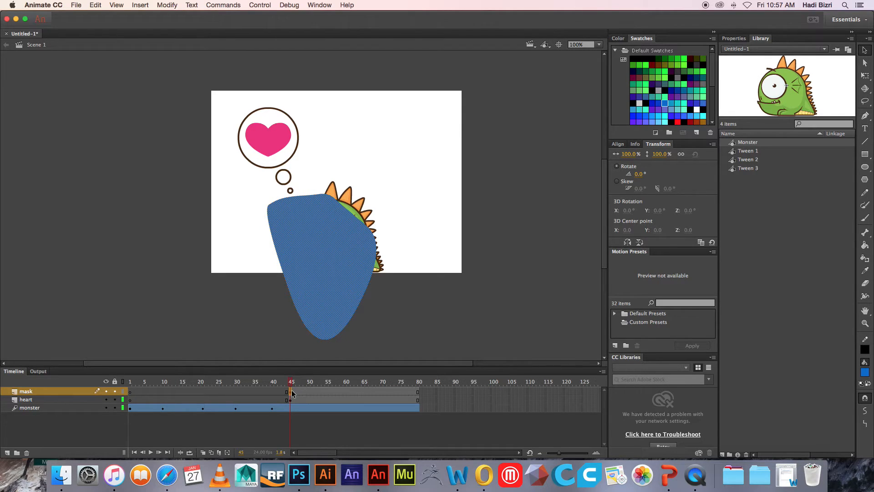
right_click(292, 393)
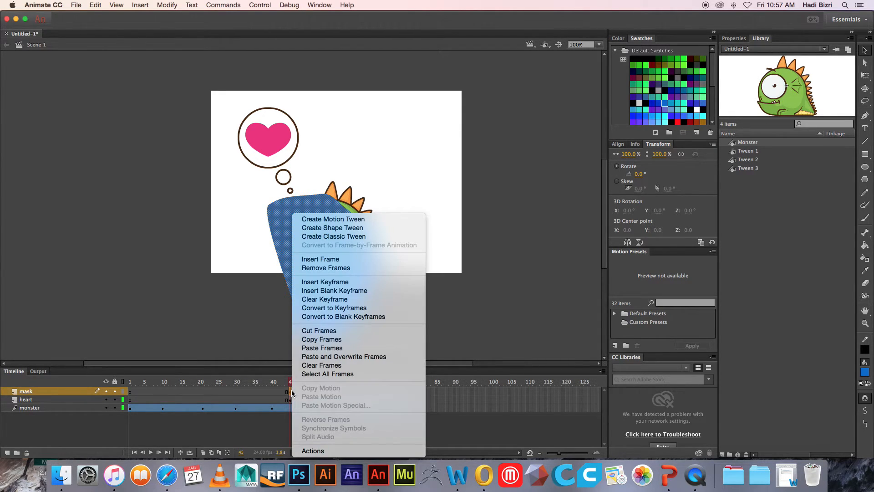
click(381, 240)
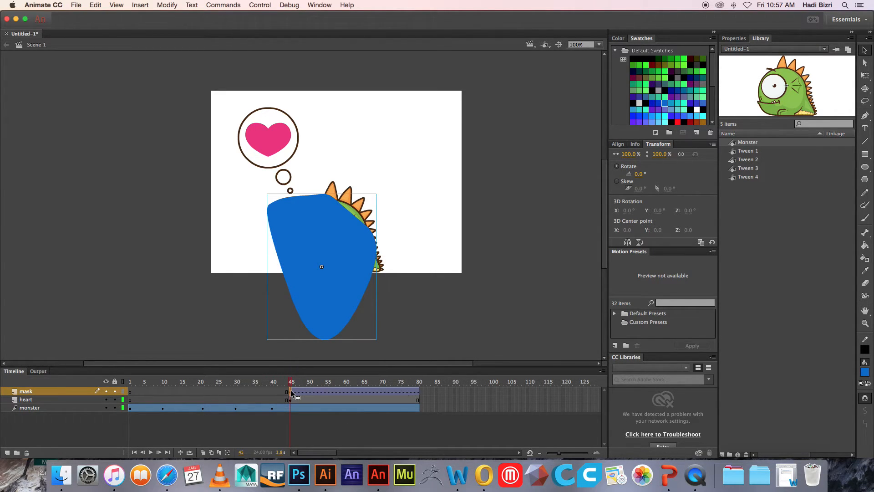
click(365, 392)
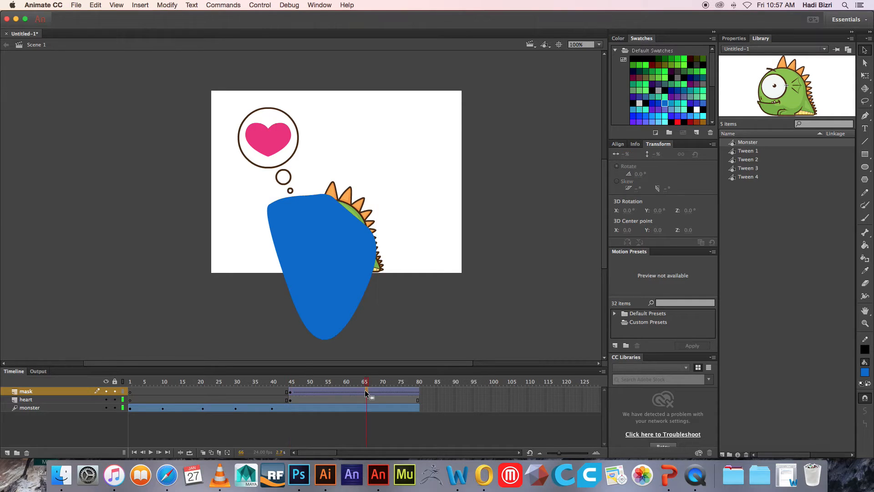
key(F6)
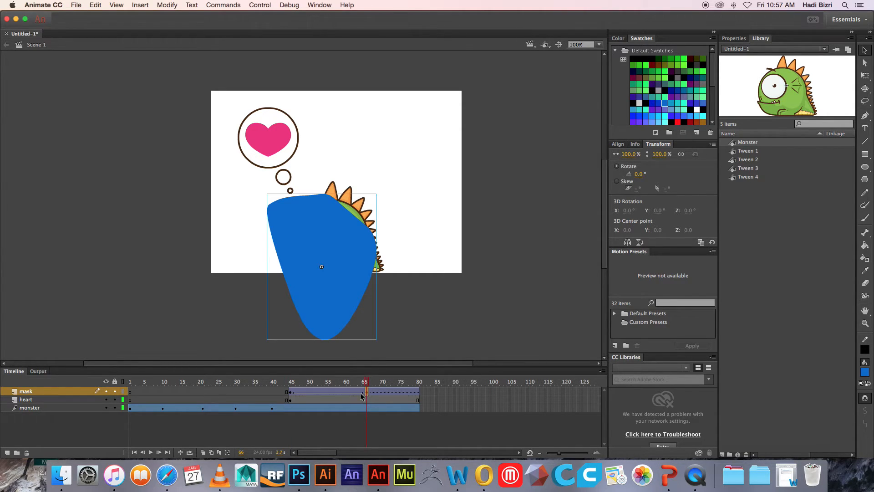
drag(340, 311, 296, 208)
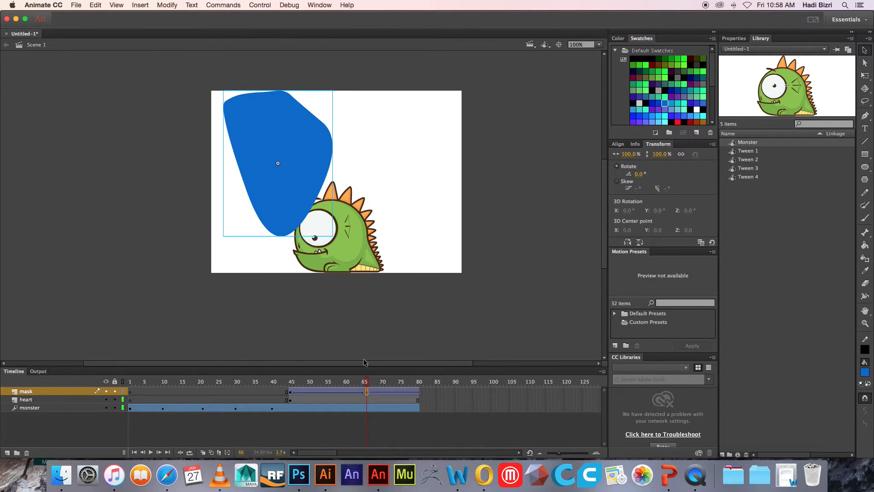
Scrub to frame 80 and turn the mask layer into a mask for the heart layer
drag(367, 383, 417, 376)
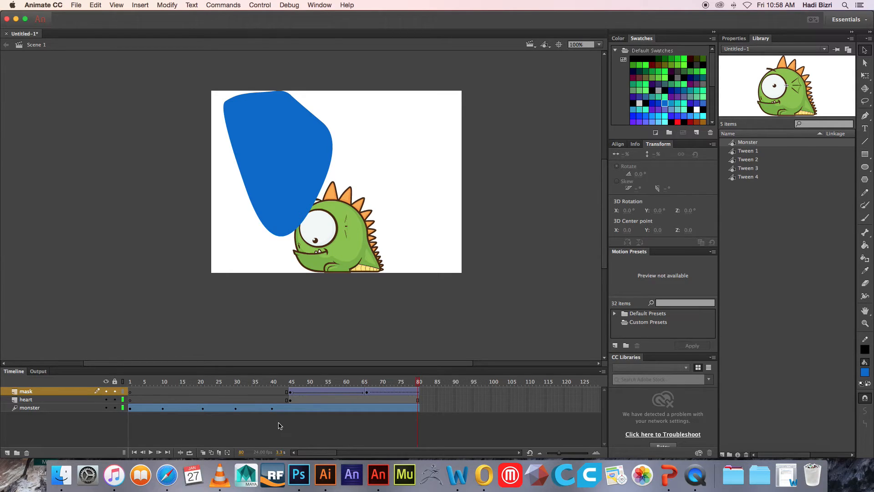
right_click(36, 394)
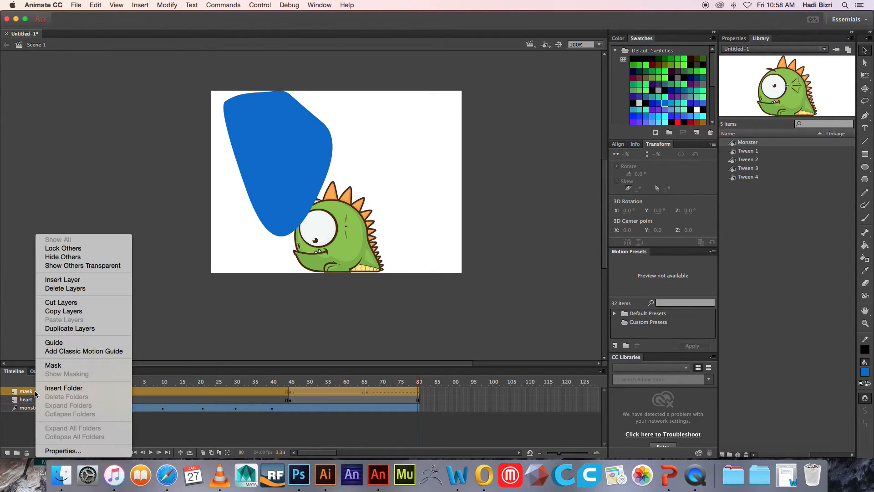
click(73, 366)
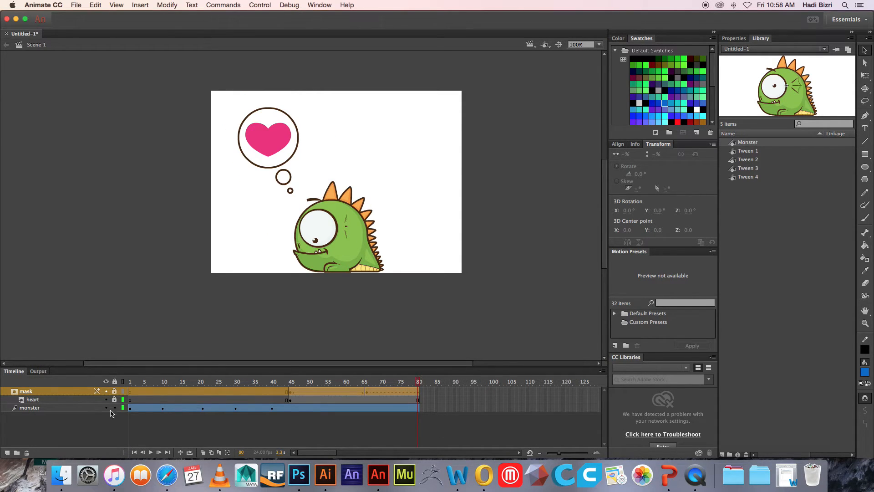
At frame 66, unlock the heart layer, and hide the mask layer while keeping it locked
click(34, 401)
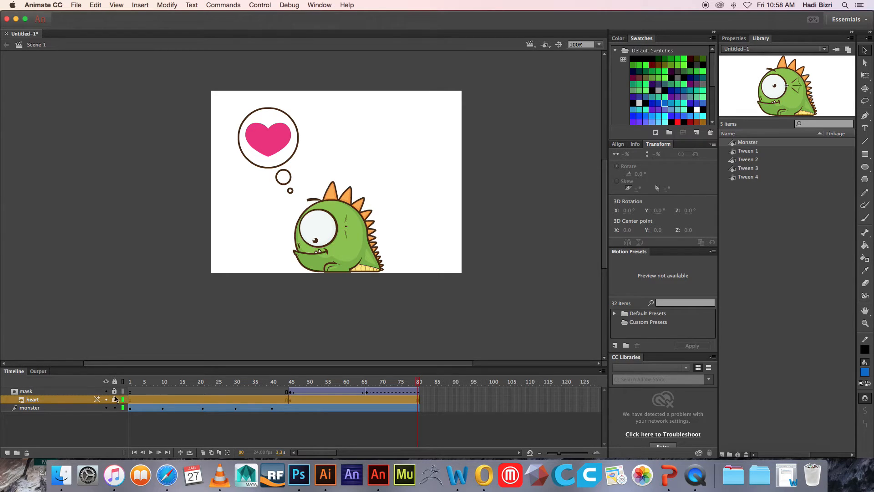
drag(419, 382, 367, 383)
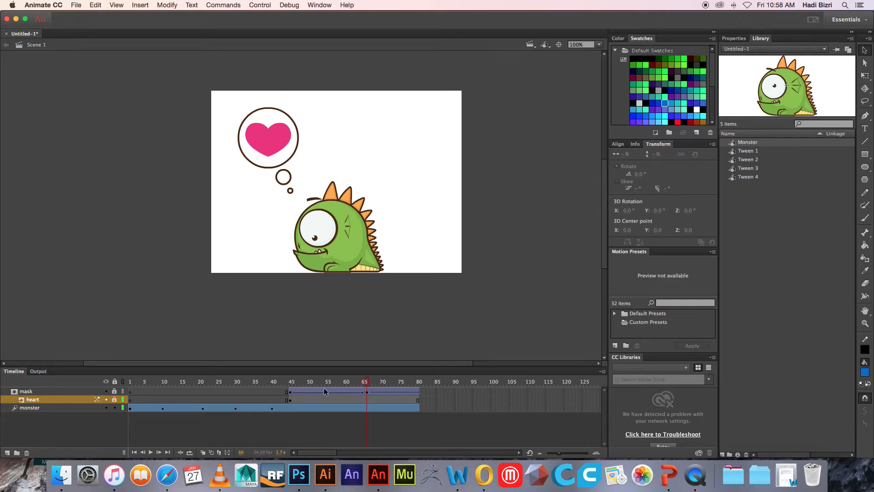
click(114, 399)
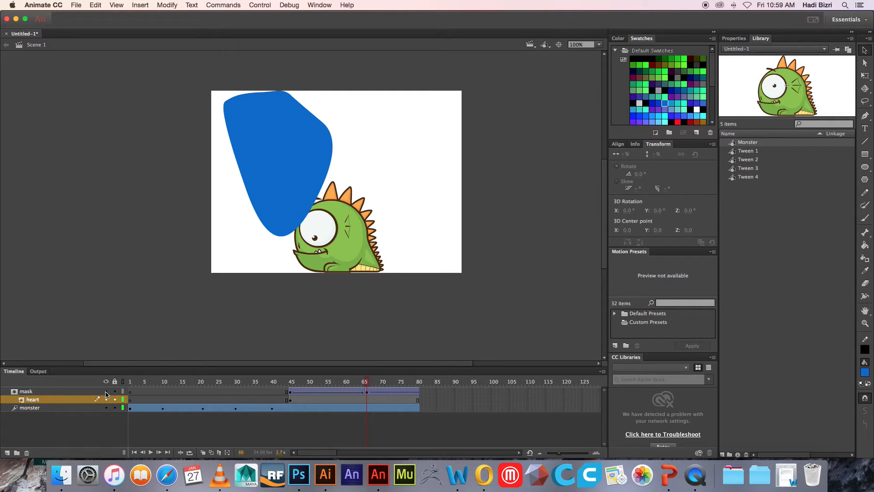
click(114, 391)
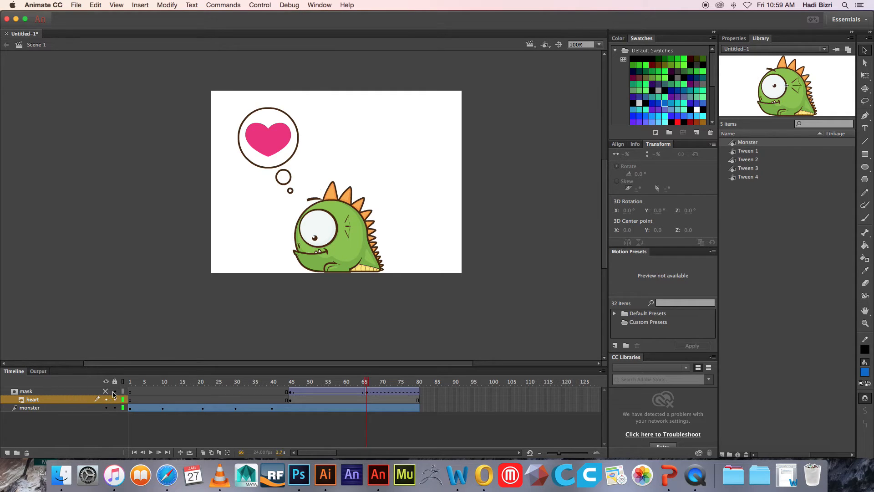
Convert the heart thought bubble on the stage into a graphic symbol named "haert"
click(273, 164)
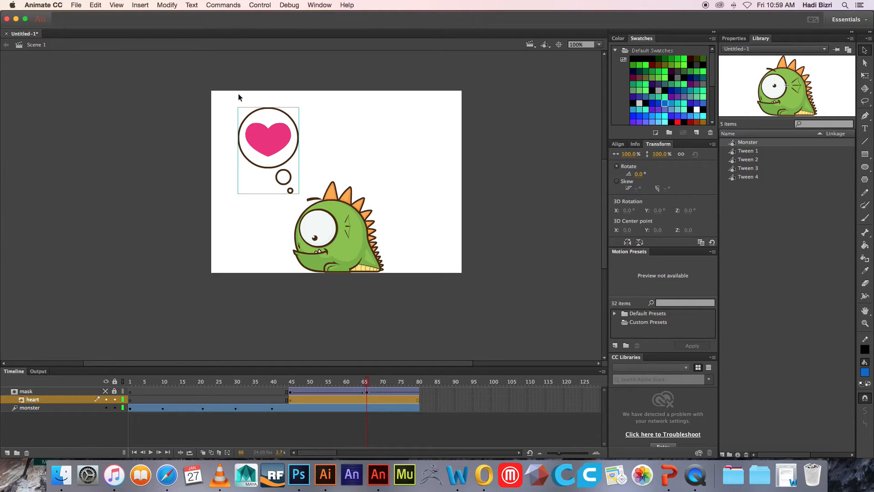
right_click(266, 135)
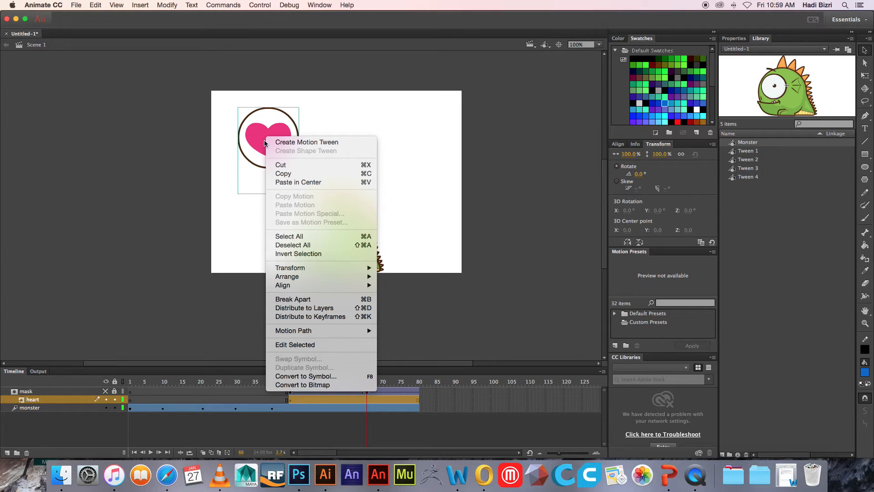
click(325, 377)
text(haert)
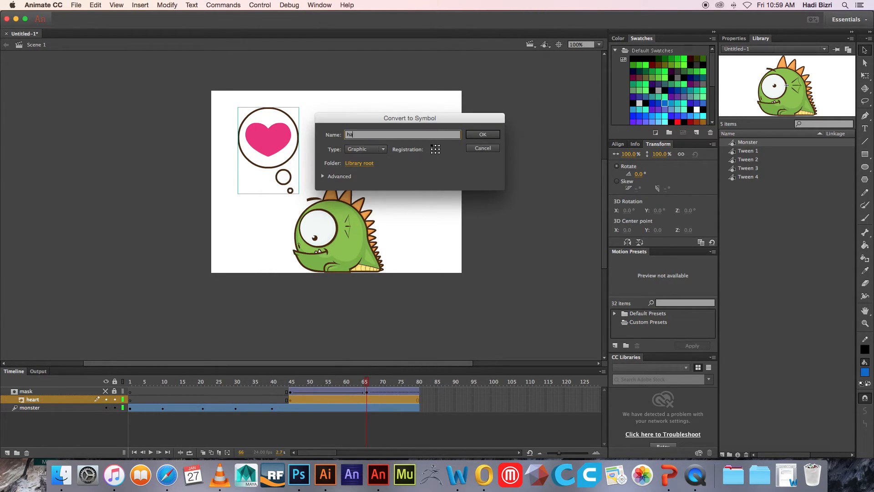
key(Return)
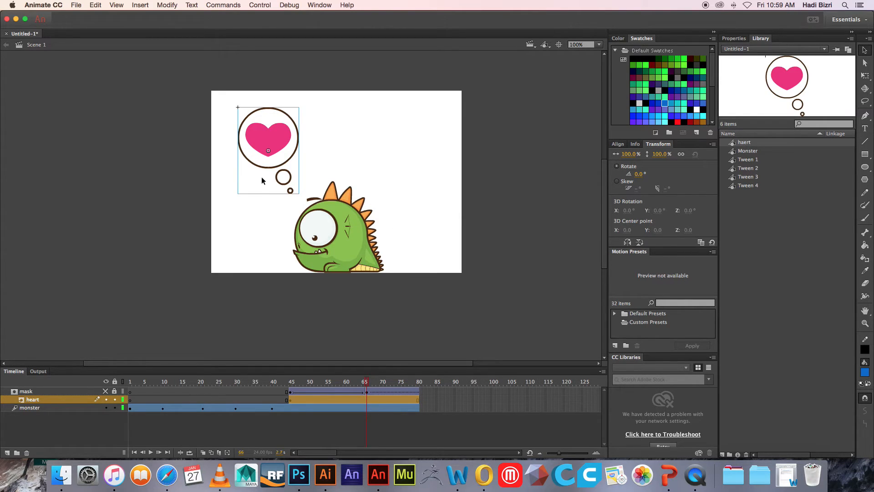
Open the haert symbol for editing and break the thought bubble artwork apart
double_click(274, 138)
click(275, 144)
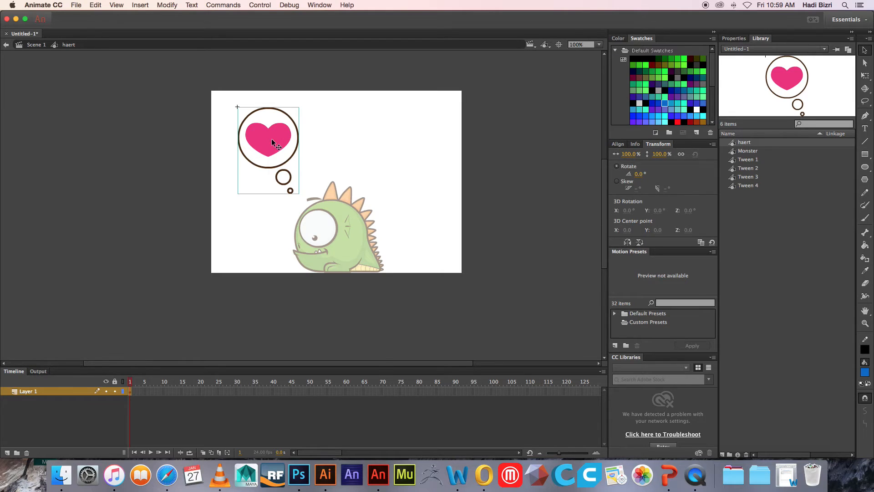
right_click(273, 142)
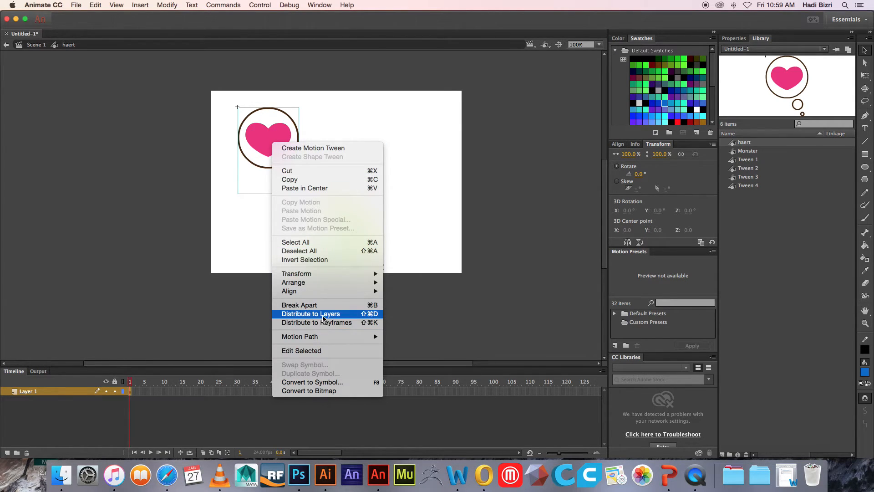
click(325, 306)
click(234, 250)
Cut the pink heart out of the bubble and paste it in place on a new layer
click(268, 130)
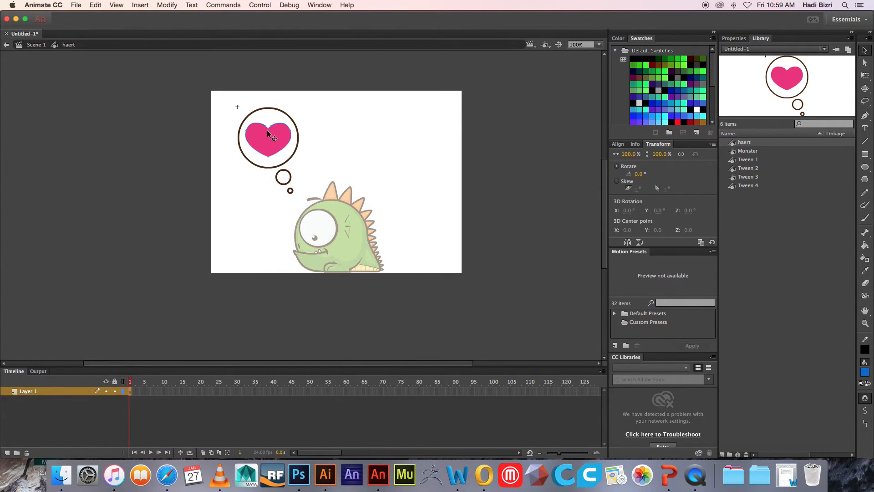
key(ctrl+x)
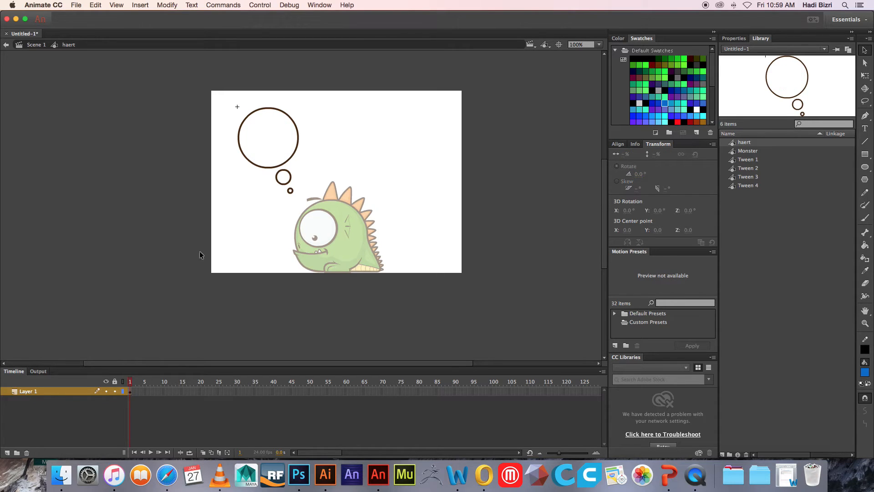
click(17, 453)
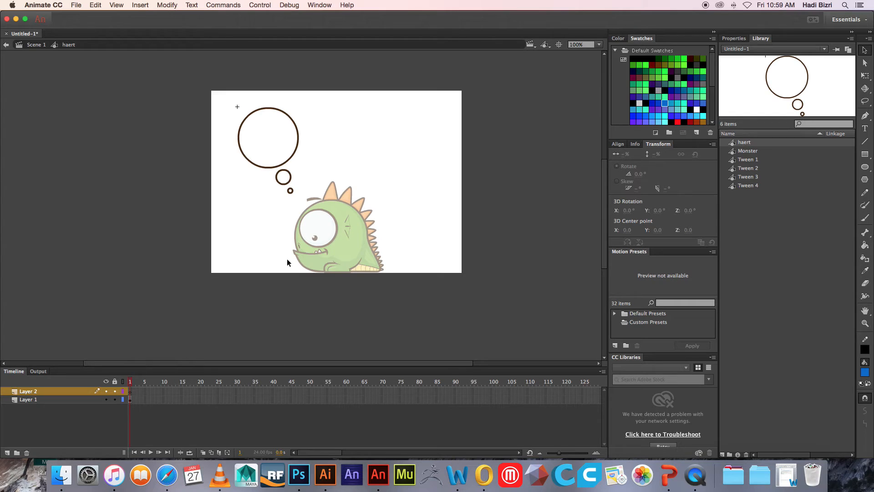
key(ctrl+shift+v)
click(260, 289)
Extend both layers of the haert symbol to frame 10
drag(164, 391, 163, 399)
right_click(163, 399)
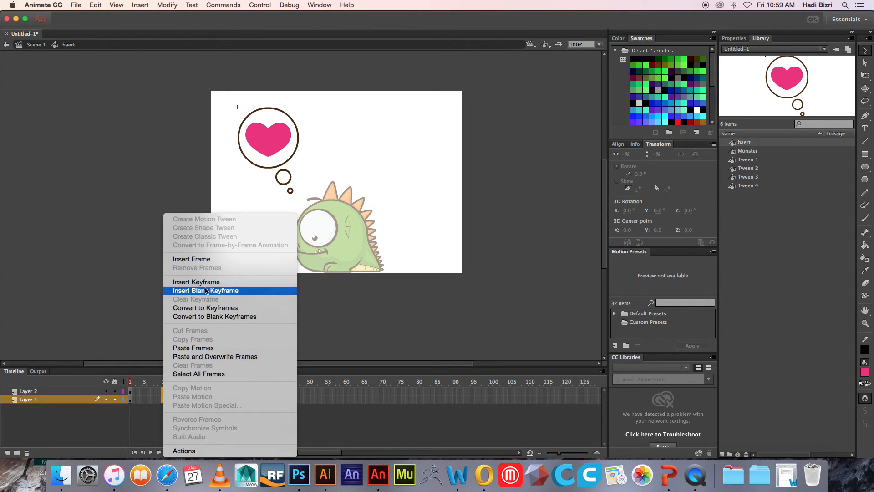
click(216, 256)
Check which layer holds the pink heart by toggling its visibility, and create a classic tween on it
click(83, 397)
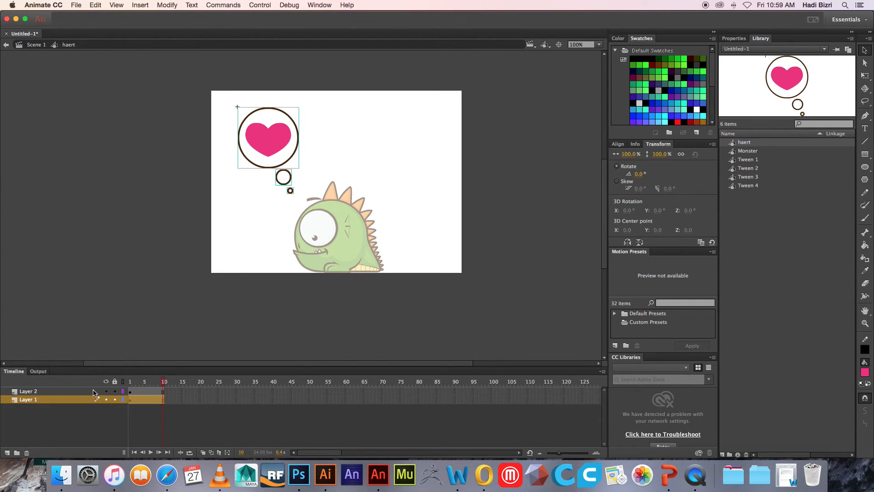
click(96, 391)
click(107, 392)
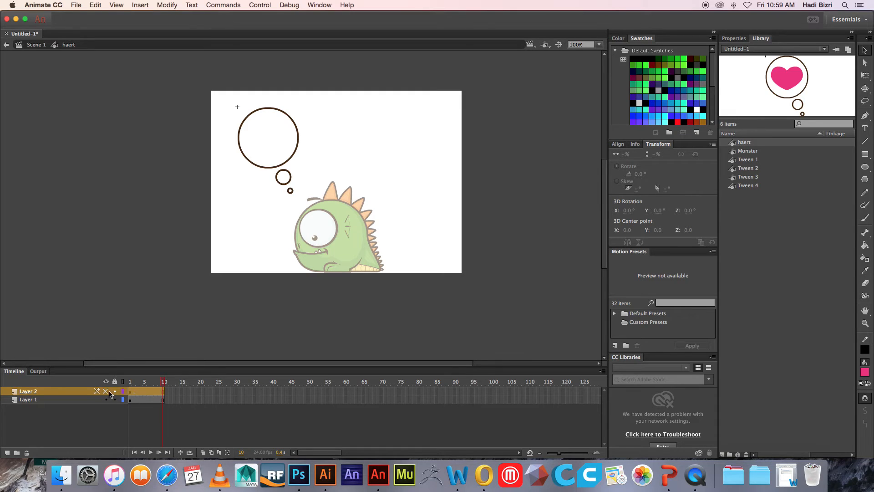
click(107, 392)
right_click(145, 390)
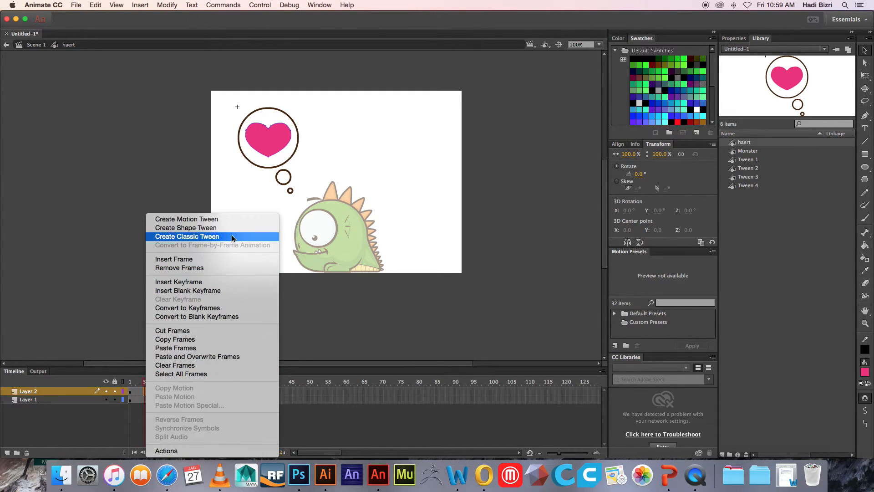
click(157, 238)
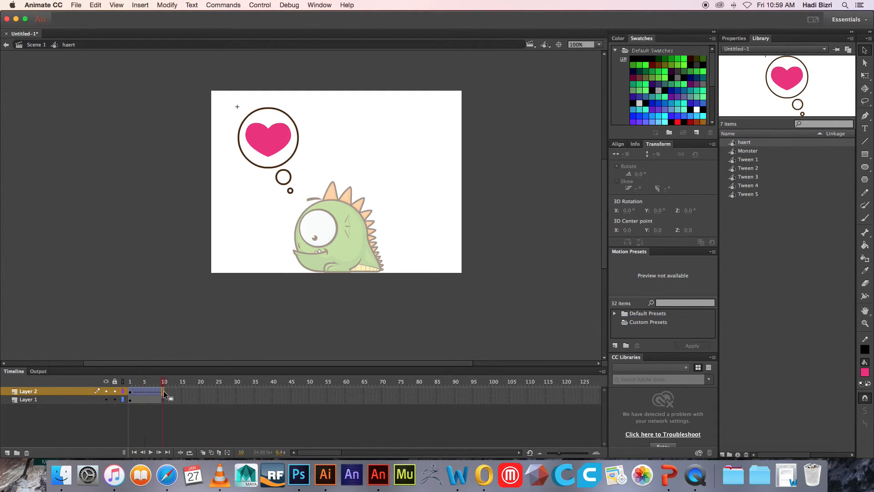
Insert keyframes at frames 10 and 6 of the heart tween, scale the heart to 75% at frame 6, and scrub through the pulse
key(F6)
click(148, 393)
key(F6)
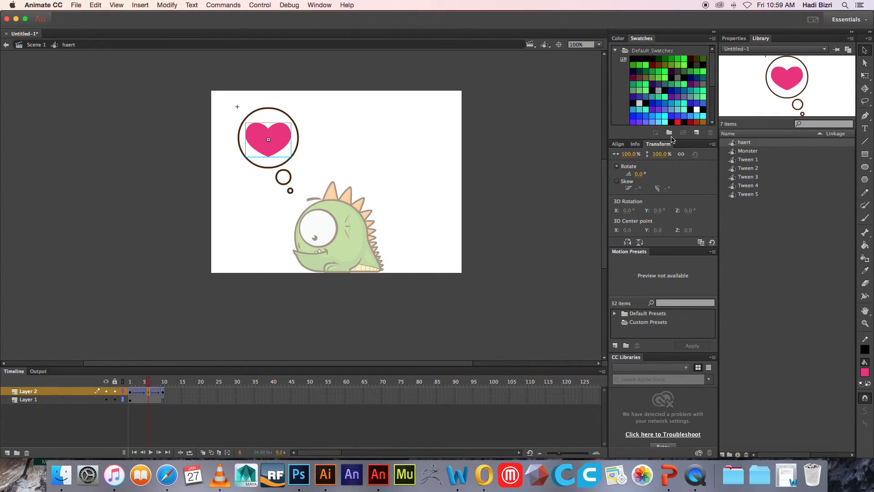
drag(663, 154, 653, 158)
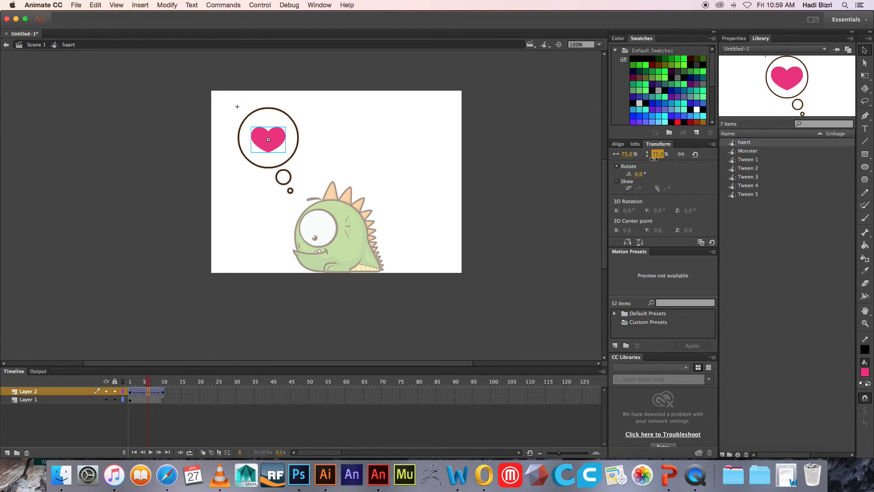
click(139, 381)
mouse_move(139, 381)
mouse_down()
mouse_move(129, 382)
mouse_move(164, 383)
mouse_move(124, 388)
mouse_up()
Return to Scene 1, lock the heart layer and show the mask layer, and play the animation
click(34, 45)
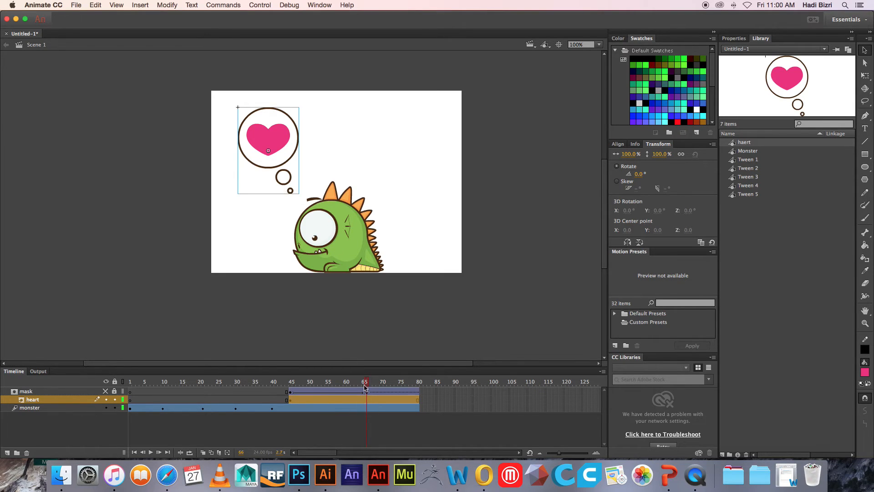
click(114, 400)
click(106, 391)
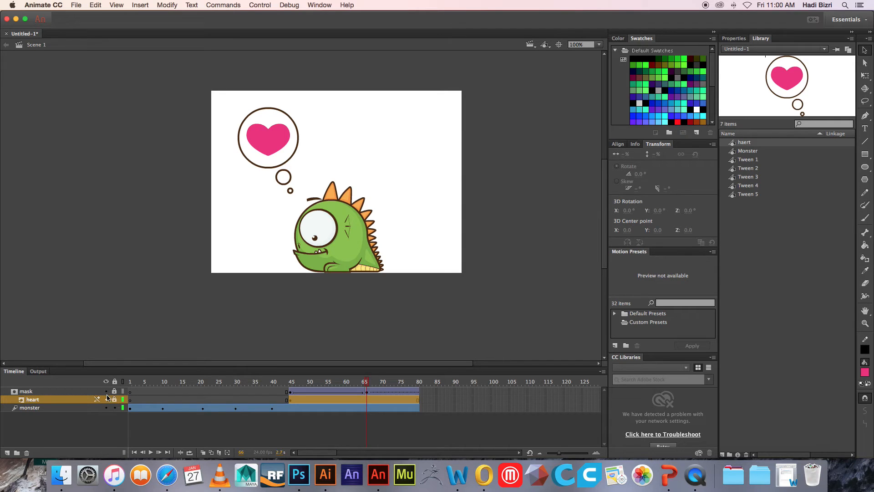
key(Return)
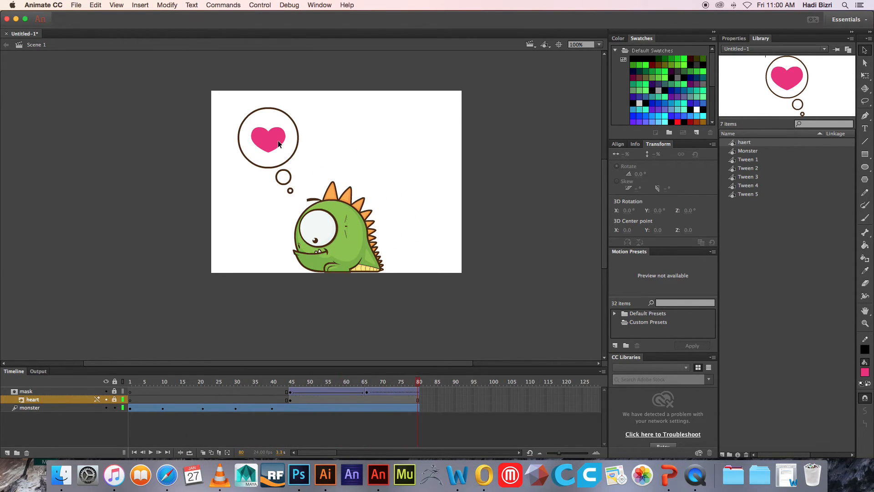
Extend the mask, heart and monster layers to frame 100
mouse_move(419, 379)
mouse_down()
mouse_move(367, 382)
mouse_move(420, 387)
mouse_up()
drag(491, 391, 491, 408)
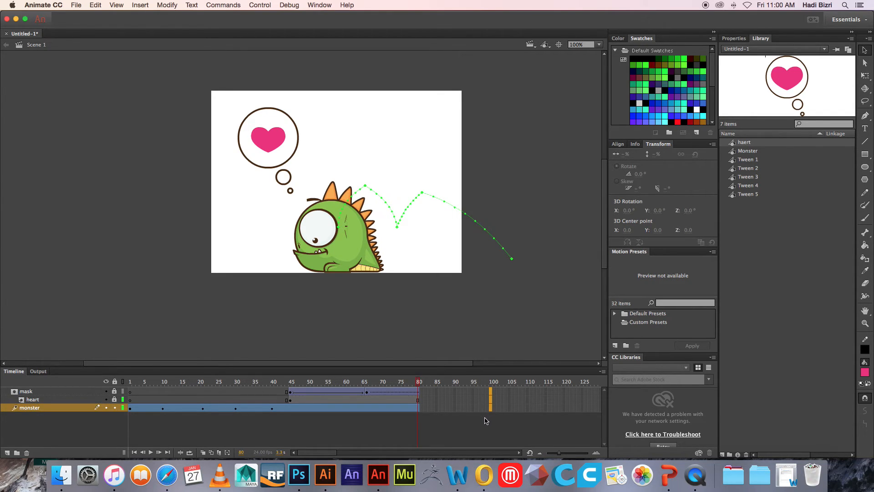
key(F5)
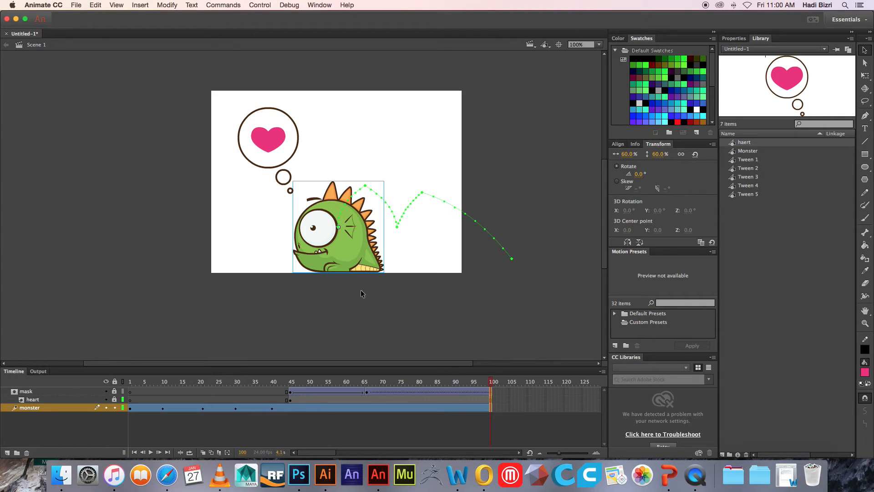
Insert a keyframe at frame 95 of the mask layer and unlock that layer
click(472, 381)
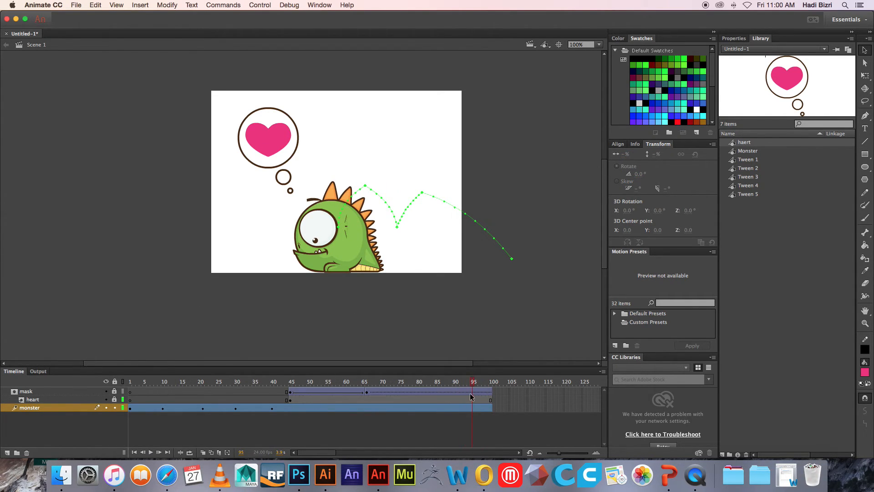
click(473, 392)
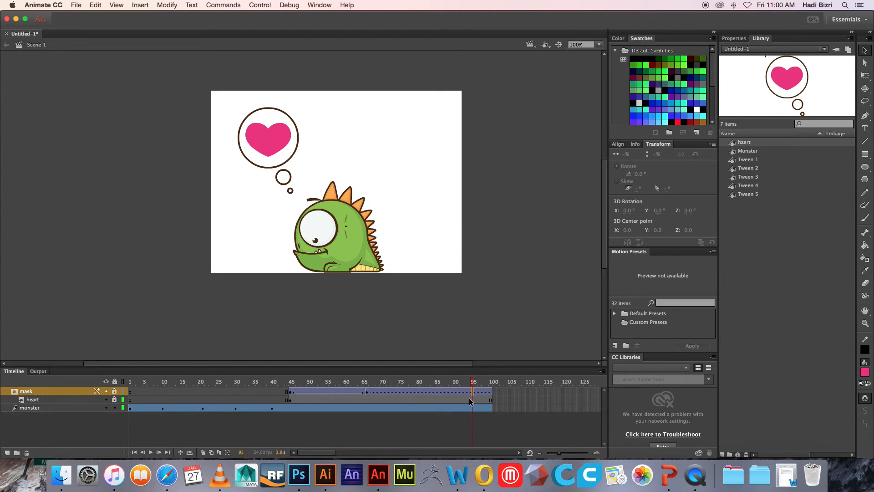
key(F6)
click(393, 392)
drag(386, 393, 473, 386)
click(115, 391)
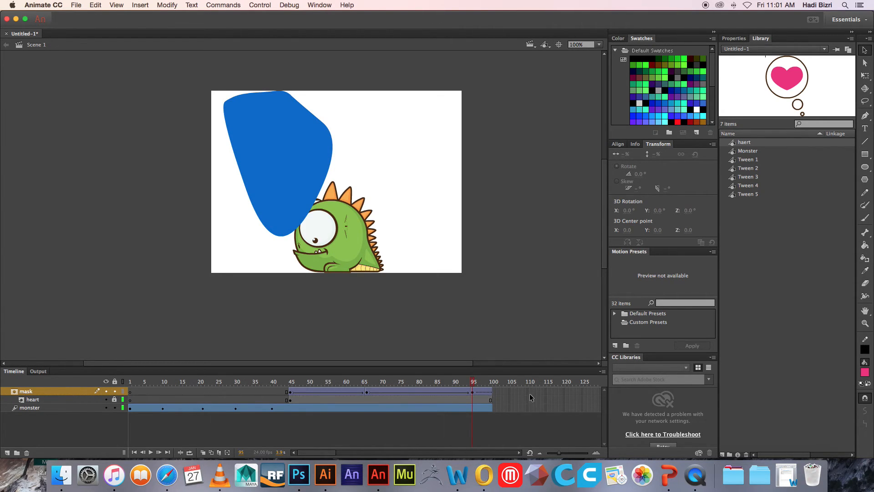
Extend all three layers to frame 110
drag(527, 389, 526, 405)
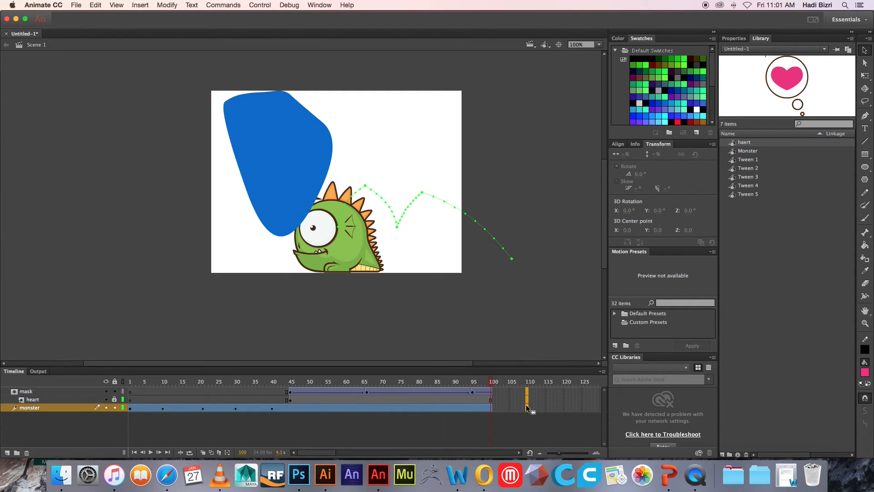
key(F5)
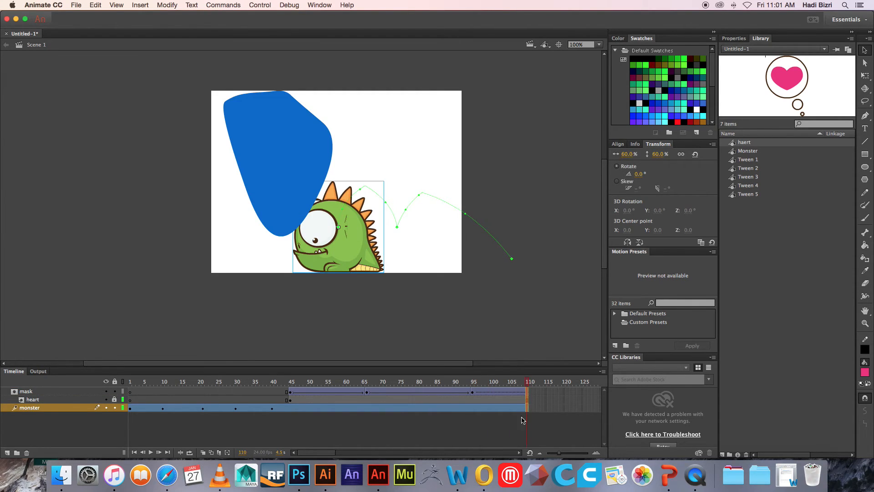
Insert a keyframe at frame 110 of the mask layer and move the blue shape down off the thought bubble, over the monster
click(528, 393)
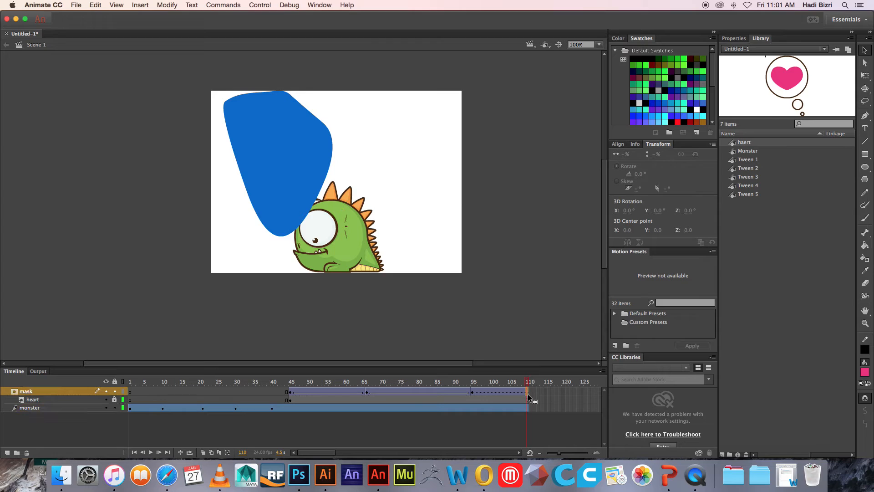
key(F6)
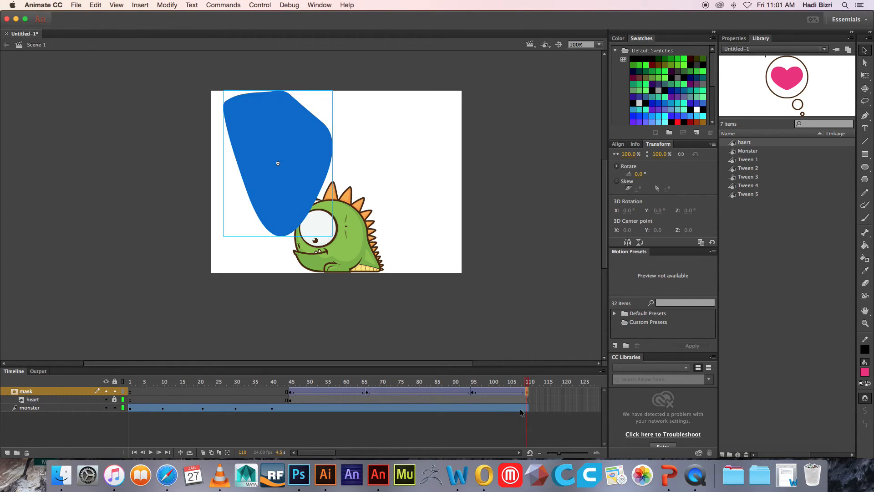
drag(291, 147, 337, 249)
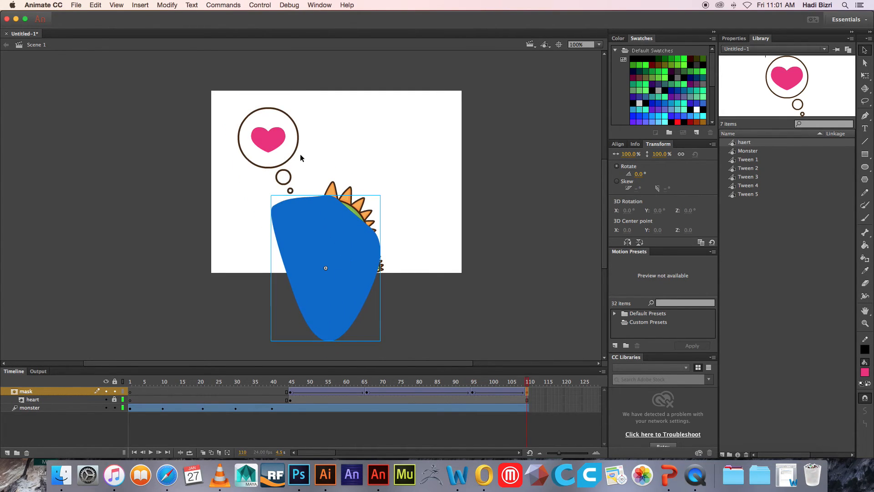
mouse_move(527, 387)
mouse_down()
mouse_move(293, 386)
mouse_move(530, 391)
mouse_up()
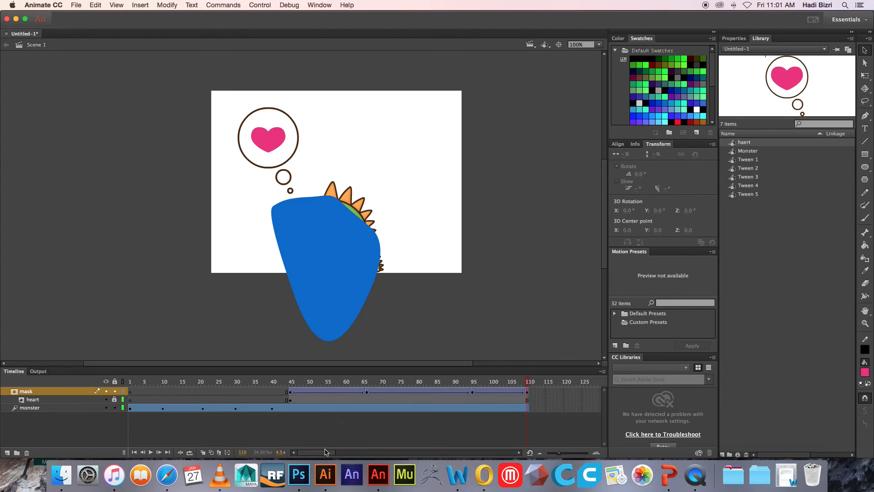
Insert a keyframe at frame 110 of the monster layer and extend that layer to frame 140
scroll(328, 452, right, 5)
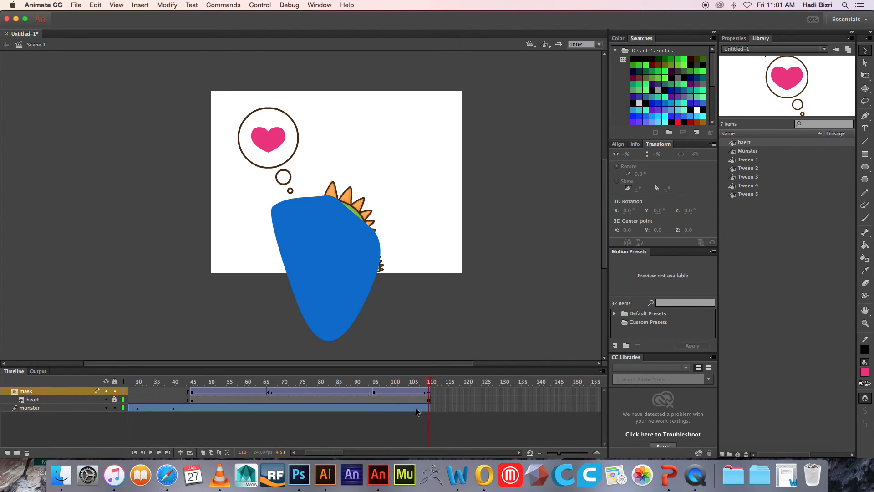
click(413, 408)
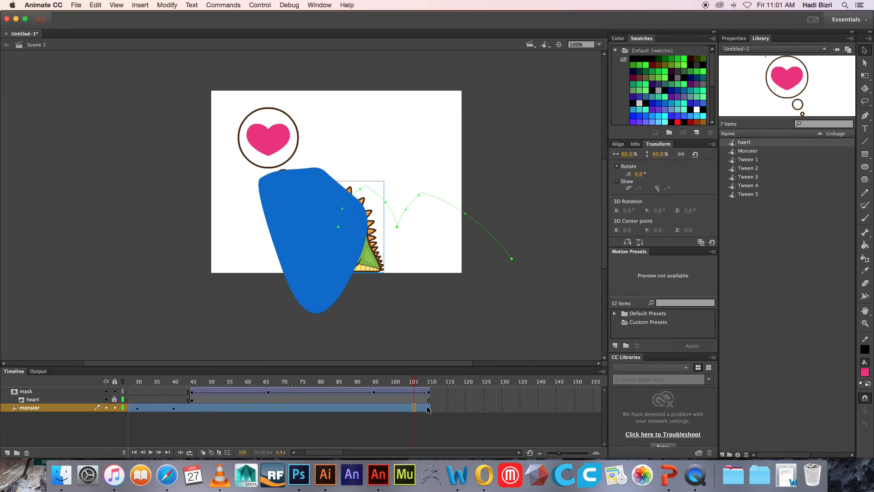
click(428, 408)
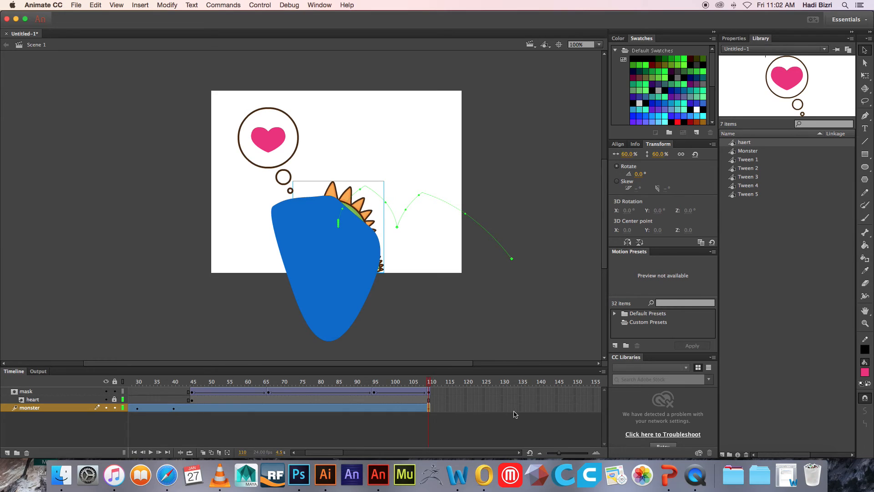
click(537, 408)
key(F5)
At frame 121, move the monster up and to the left on the stage to start its next hop
drag(538, 388, 469, 392)
click(464, 408)
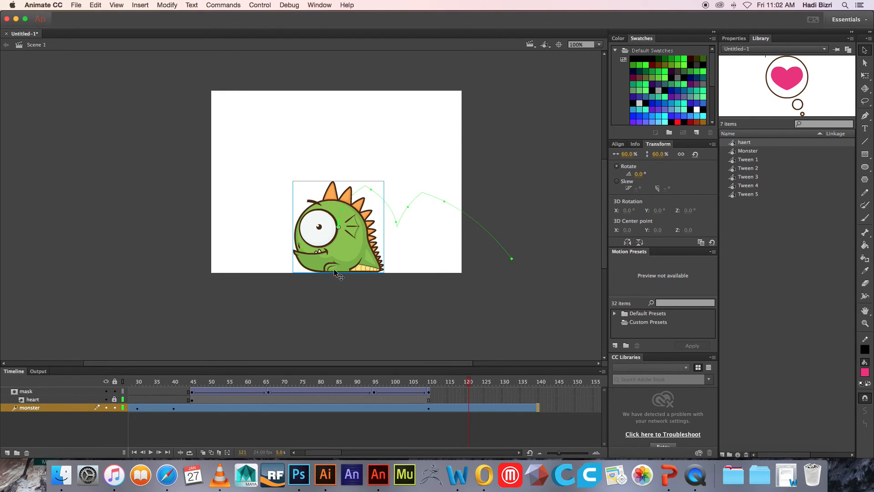
drag(330, 253, 288, 193)
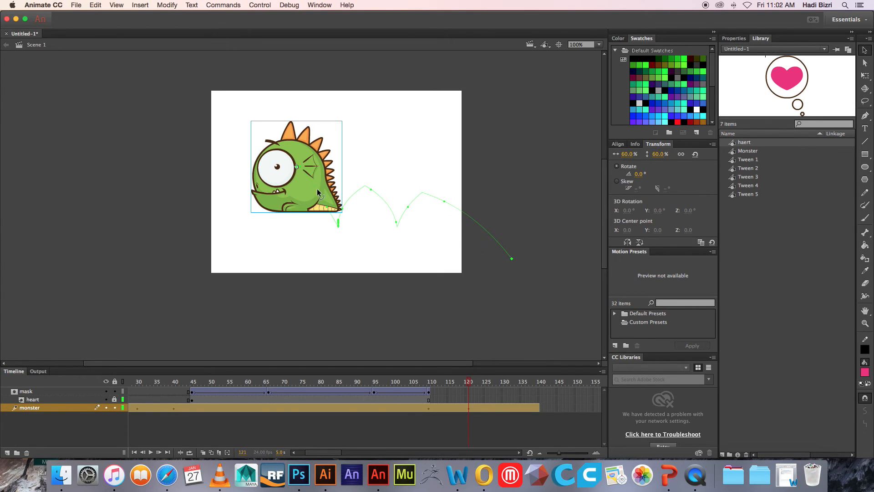
At frame 130, move the monster down and to the left to land its hop on the left part of the stage
key(super+z)
key(super+y)
drag(471, 385, 502, 384)
drag(302, 215, 257, 265)
At frame 140, move the monster up and to the left until it is completely off the stage, and deselect it
drag(507, 384, 541, 384)
drag(255, 252, 152, 163)
click(326, 274)
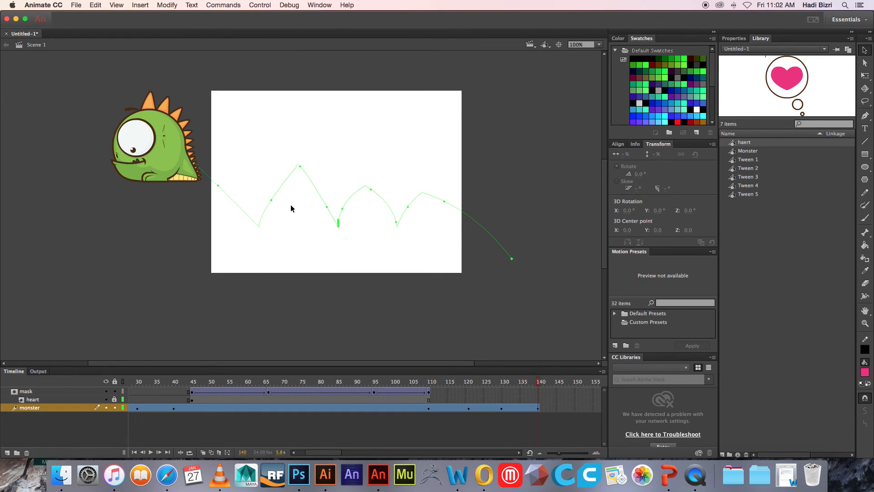
Lock the mask layer so the mask takes effect on the stage, and return the playhead to frame 40
drag(538, 383, 193, 379)
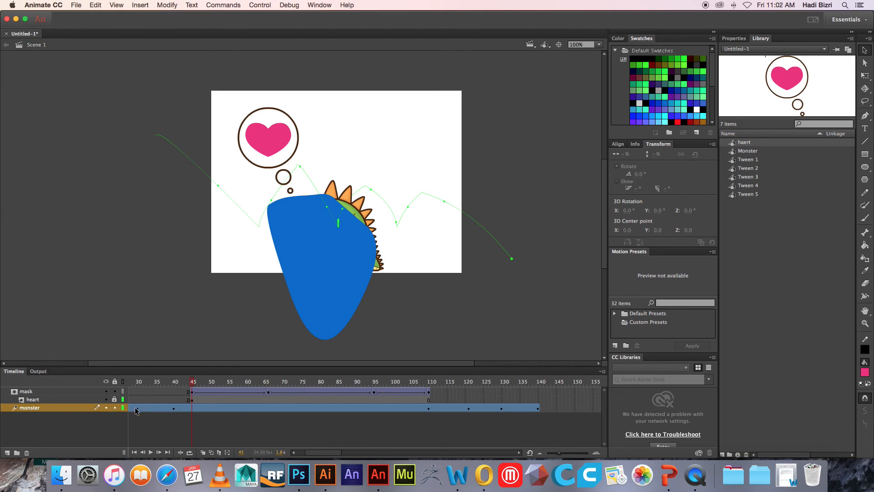
click(115, 391)
drag(193, 383, 147, 391)
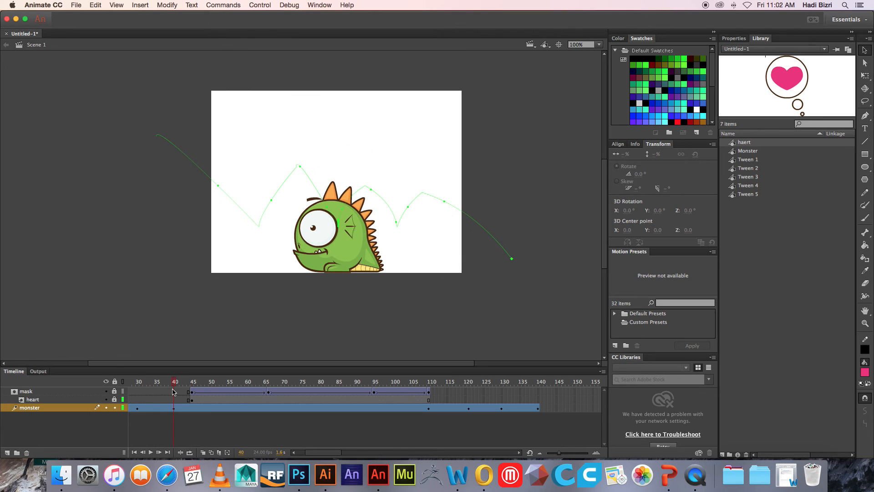
mouse_move(177, 392)
mouse_down()
mouse_move(202, 392)
mouse_move(177, 392)
mouse_up()
Scrub the animation from frame 40 to frame 140 and test the movie in a preview window
drag(176, 386, 547, 391)
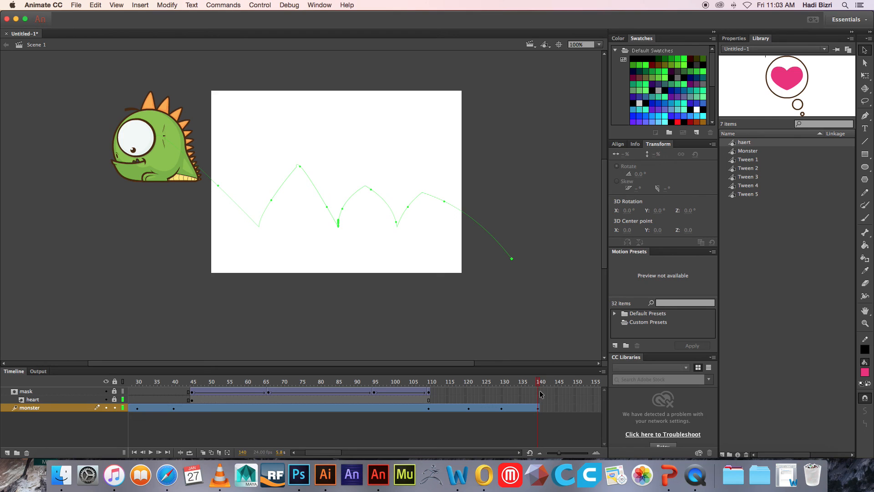
key(Return)
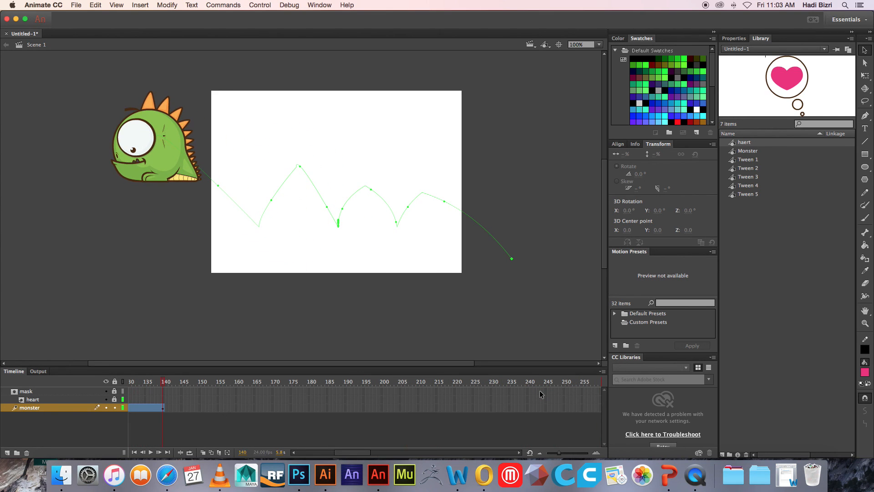
key(super+Return)
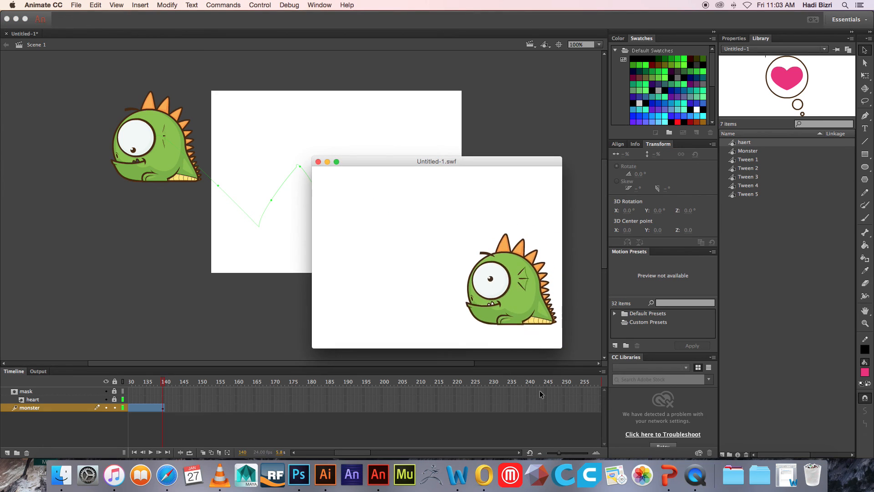